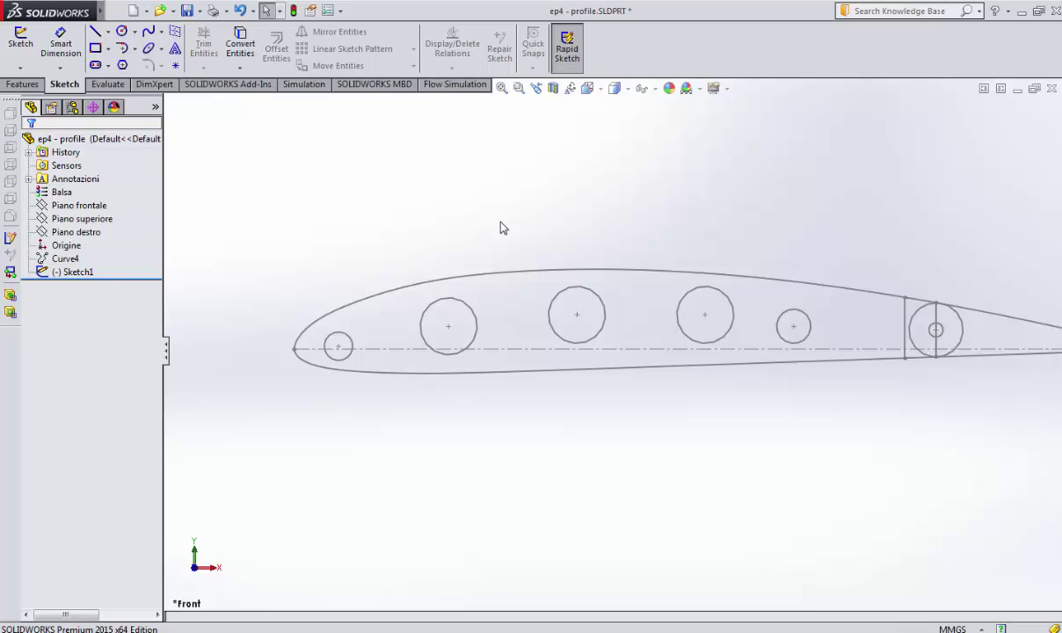
Step: Inspect the airfoil sketch with its holes and rear spar, then save the ep4 - profile part
{"action": "scroll", "coordinate": [692, 332], "scroll_direction": "down", "scroll_amount": 2}
{"action": "scroll", "coordinate": [690, 339], "scroll_direction": "up", "scroll_amount": 3}
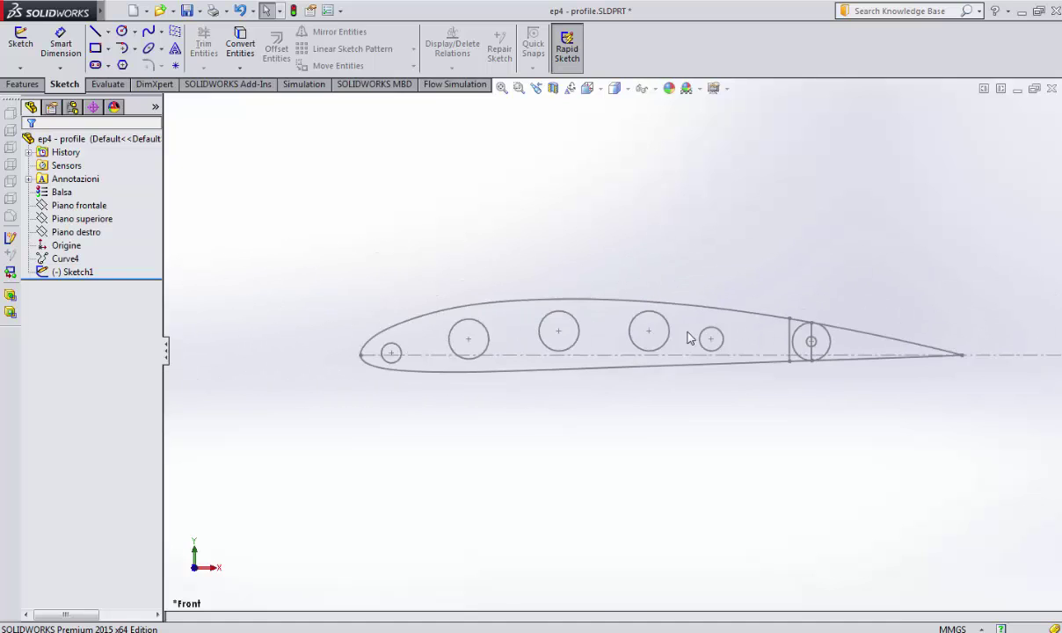
{"action": "scroll", "coordinate": [802, 378], "scroll_direction": "down", "scroll_amount": 2}
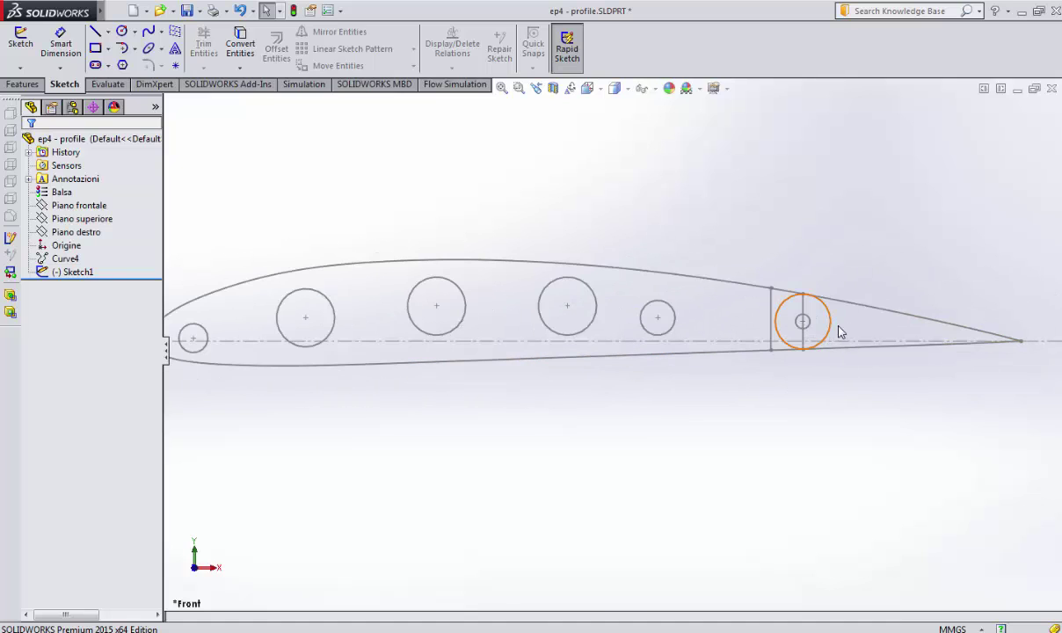
{"action": "scroll", "coordinate": [840, 332], "scroll_direction": "down", "scroll_amount": 2}
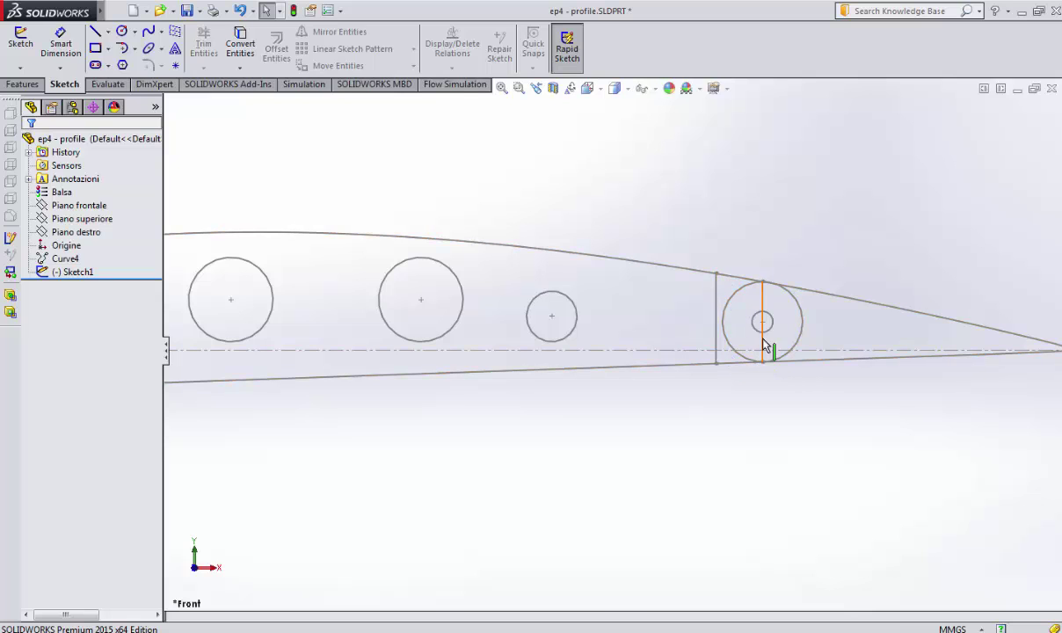
{"action": "scroll", "coordinate": [862, 395], "scroll_direction": "down", "scroll_amount": 2}
{"action": "scroll", "coordinate": [485, 308], "scroll_direction": "up", "scroll_amount": 3}
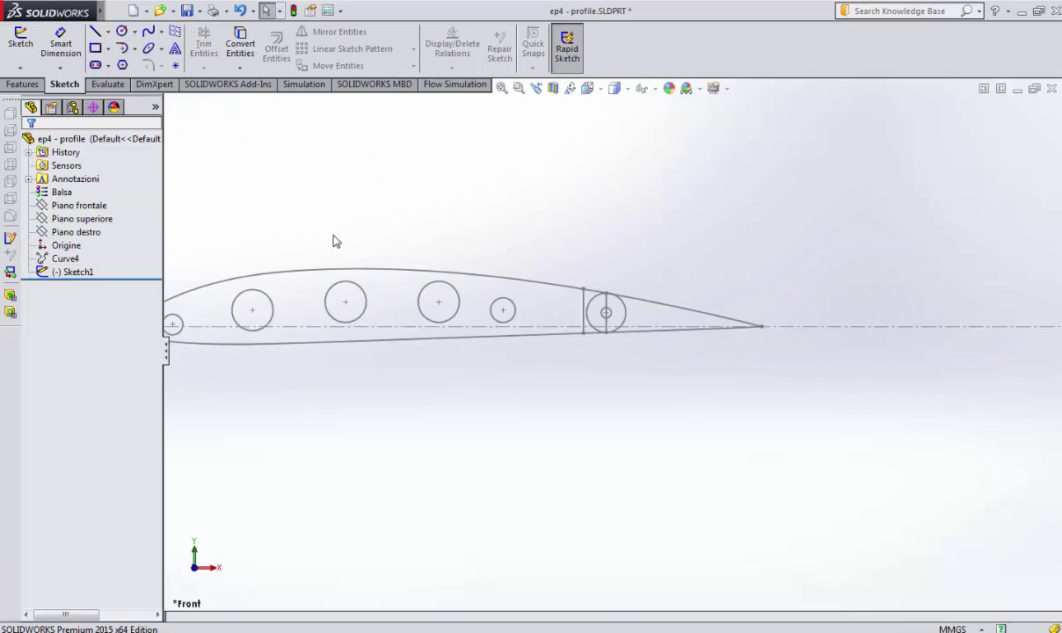
{"action": "scroll", "coordinate": [334, 239], "scroll_direction": "up", "scroll_amount": 2}
{"action": "left_click", "coordinate": [189, 11]}
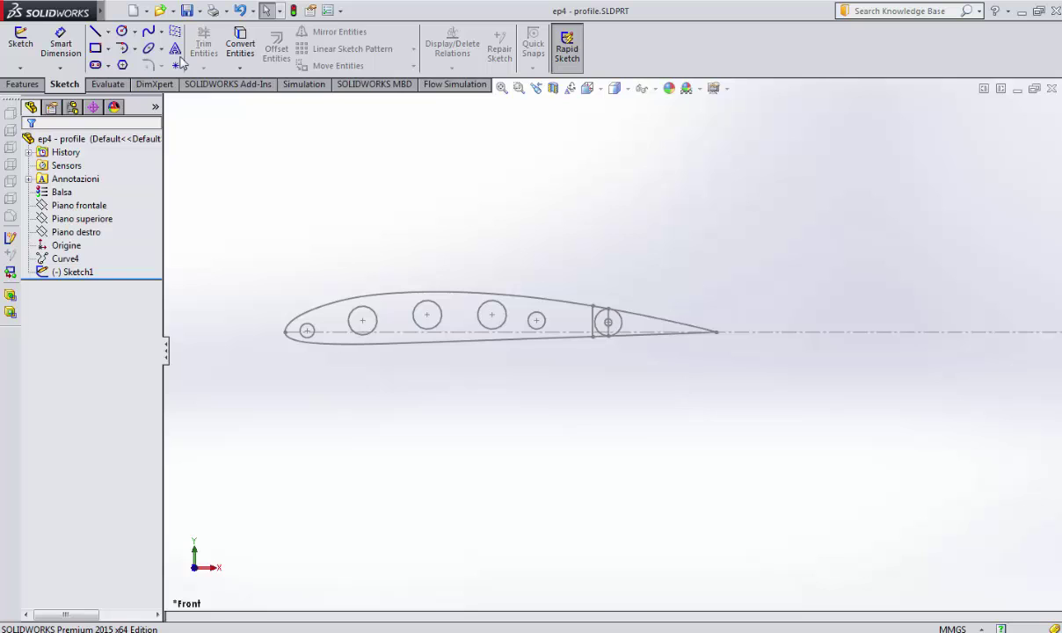
Step: Open the airfoil Sketch1 for editing and cancel a started trim without changes
{"action": "left_click", "coordinate": [21, 40]}
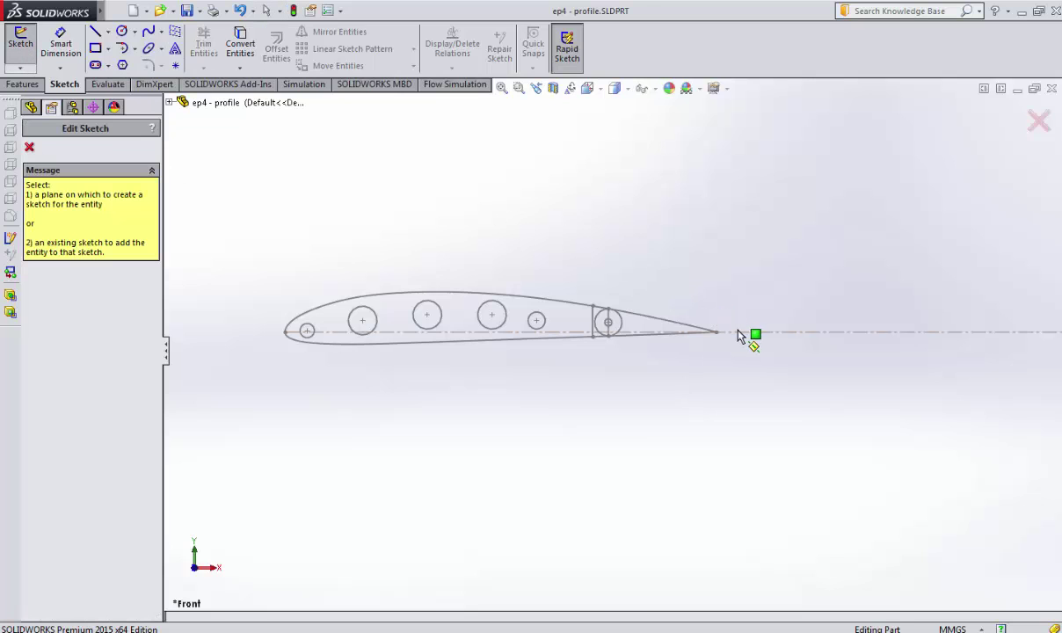
{"action": "left_click", "coordinate": [739, 337]}
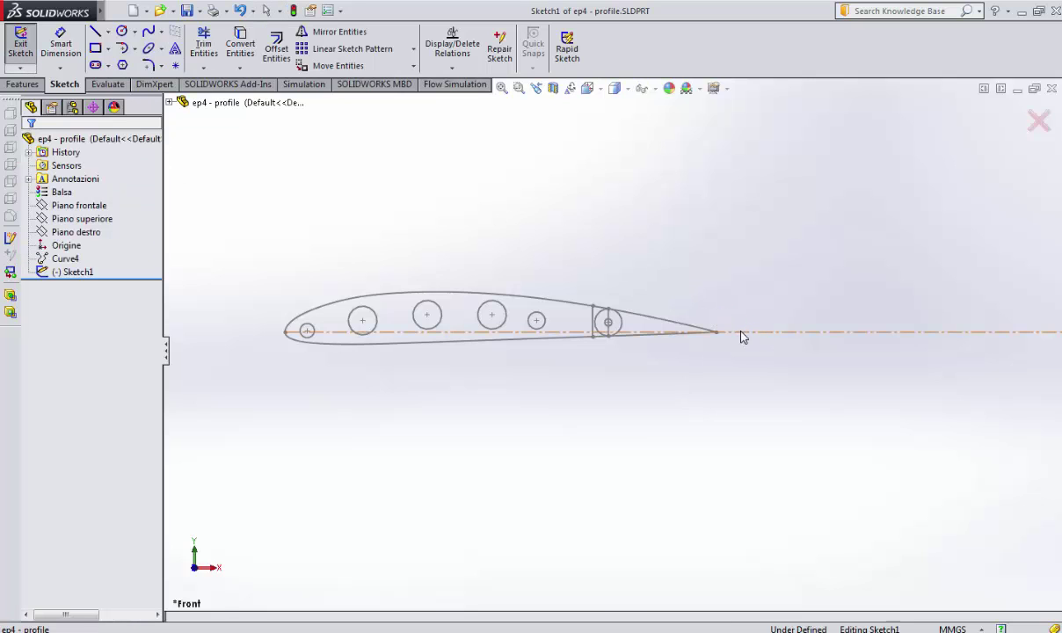
{"action": "left_click", "coordinate": [204, 44]}
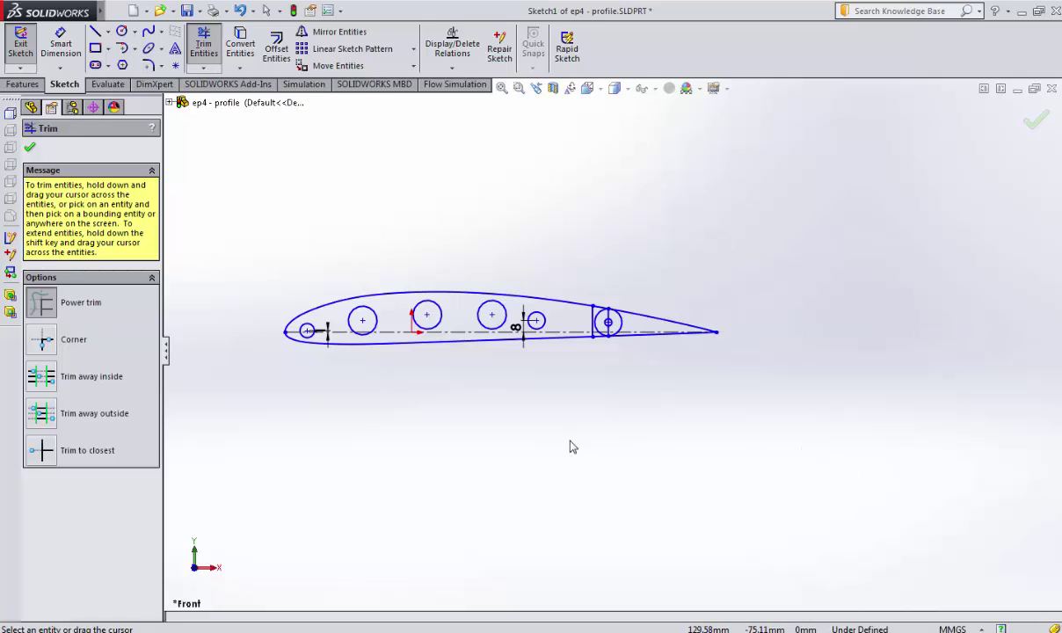
{"action": "scroll", "coordinate": [545, 440], "scroll_direction": "up", "scroll_amount": 3}
{"action": "scroll", "coordinate": [519, 431], "scroll_direction": "up", "scroll_amount": 1}
{"action": "scroll", "coordinate": [522, 430], "scroll_direction": "down", "scroll_amount": 6}
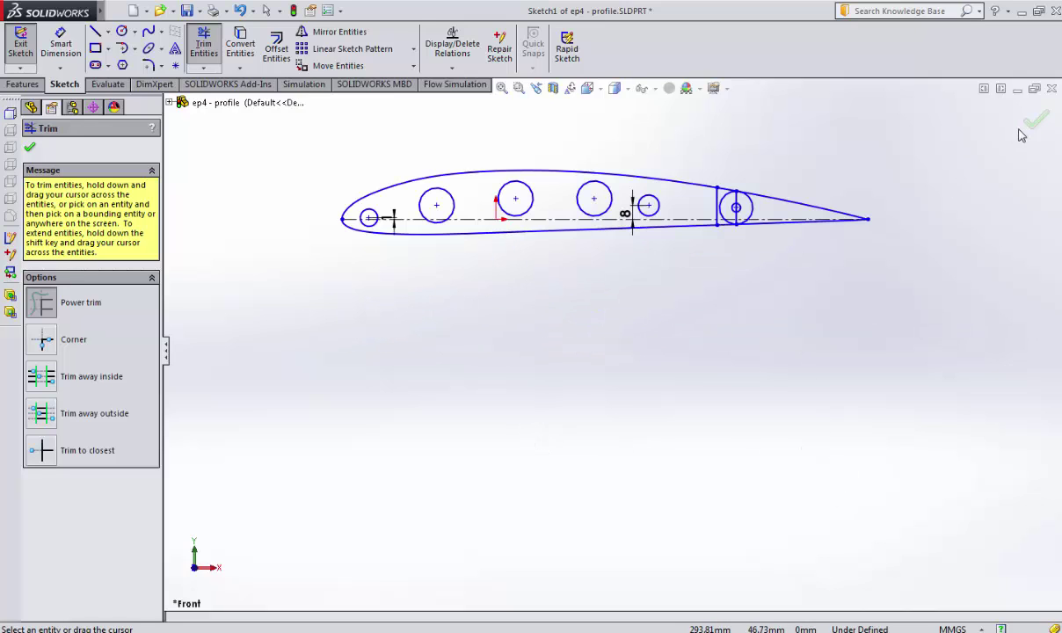
{"action": "key", "text": "Escape"}
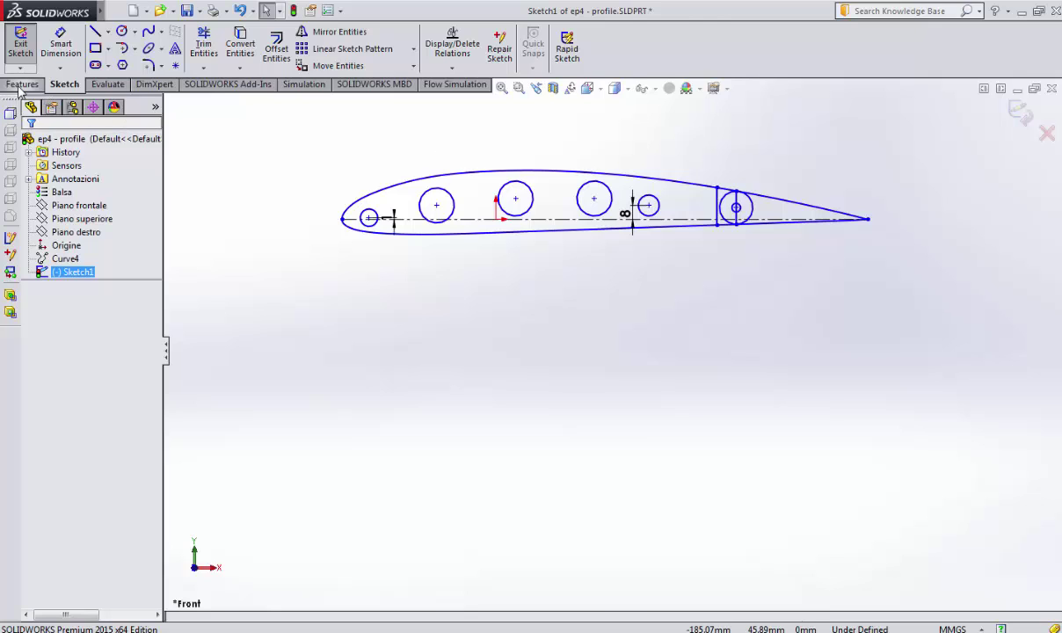
Step: Exit the airfoil sketch and save the part
{"action": "left_click", "coordinate": [22, 84]}
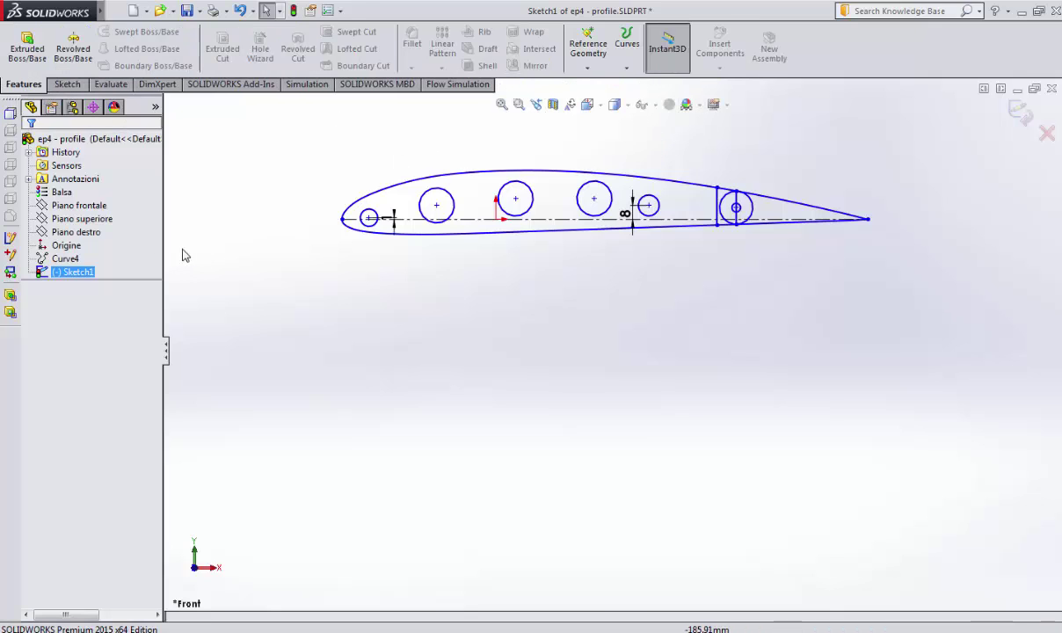
{"action": "left_click", "coordinate": [293, 10]}
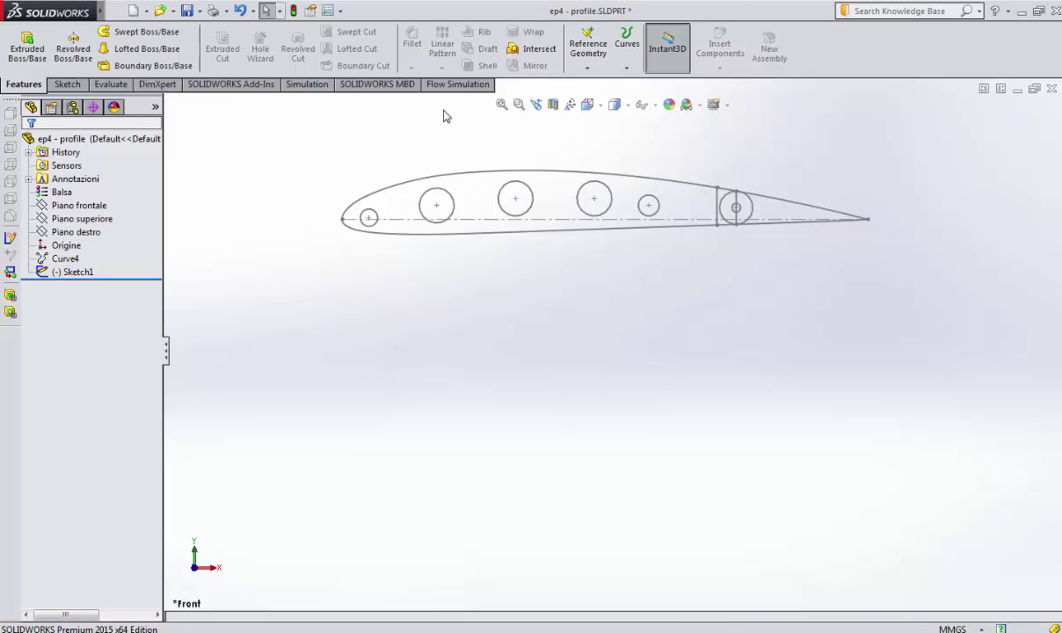
{"action": "left_click", "coordinate": [187, 11]}
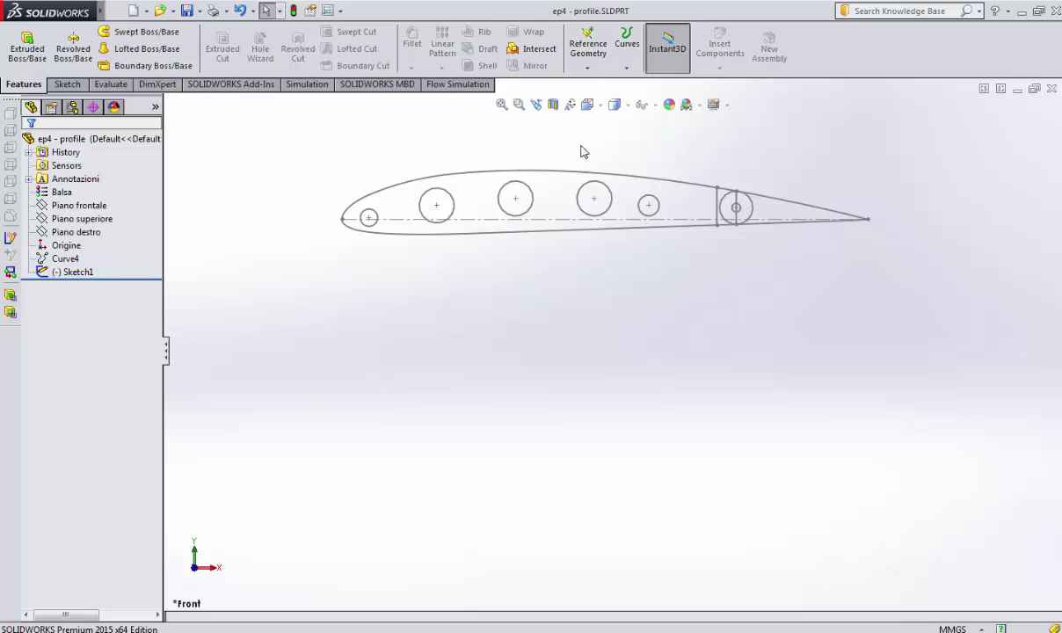
Step: Zoom to the whole airfoil and start a new sketch, prompting for a plane or sketch
{"action": "key", "text": "z"}
{"action": "scroll", "coordinate": [675, 192], "scroll_direction": "down", "scroll_amount": 2}
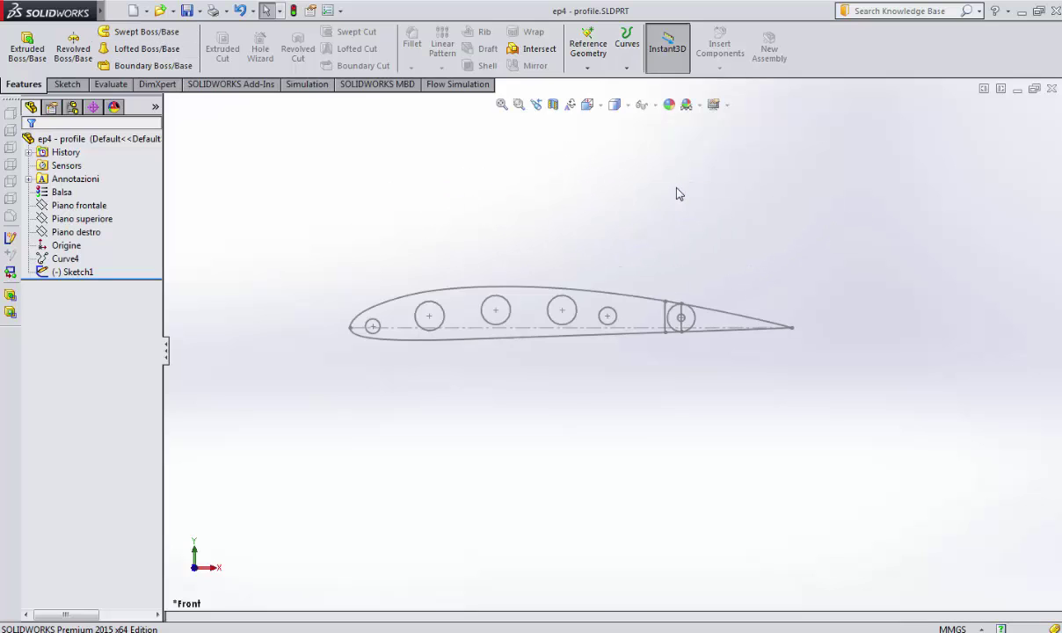
{"action": "scroll", "coordinate": [676, 207], "scroll_direction": "down", "scroll_amount": 2}
{"action": "scroll", "coordinate": [564, 315], "scroll_direction": "up", "scroll_amount": 2}
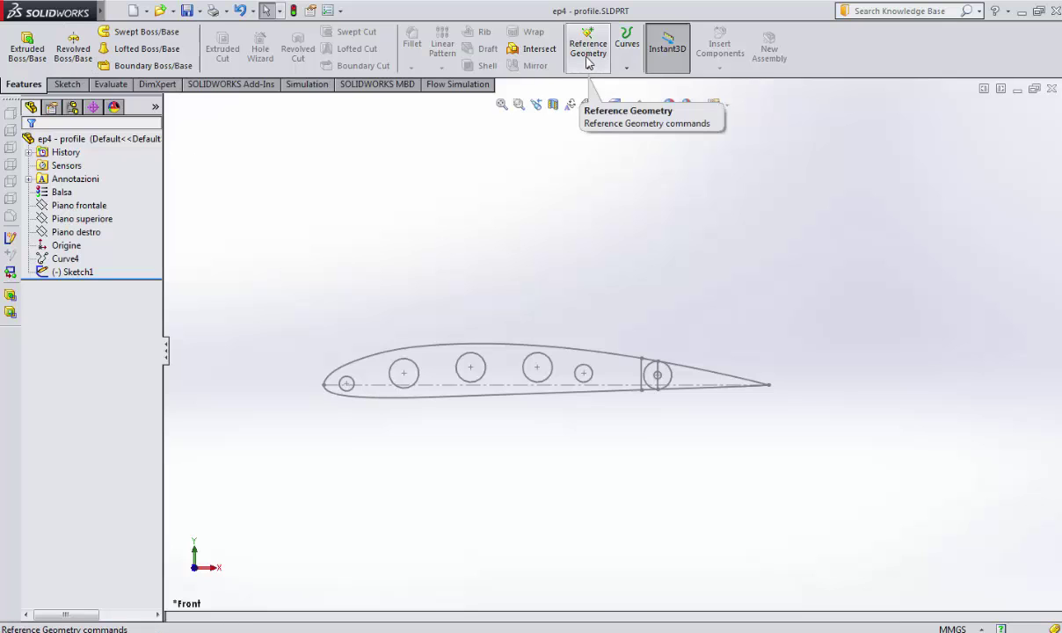
{"action": "scroll", "coordinate": [539, 387], "scroll_direction": "down", "scroll_amount": 3}
{"action": "scroll", "coordinate": [540, 421], "scroll_direction": "down", "scroll_amount": 2}
{"action": "scroll", "coordinate": [528, 409], "scroll_direction": "up", "scroll_amount": 2}
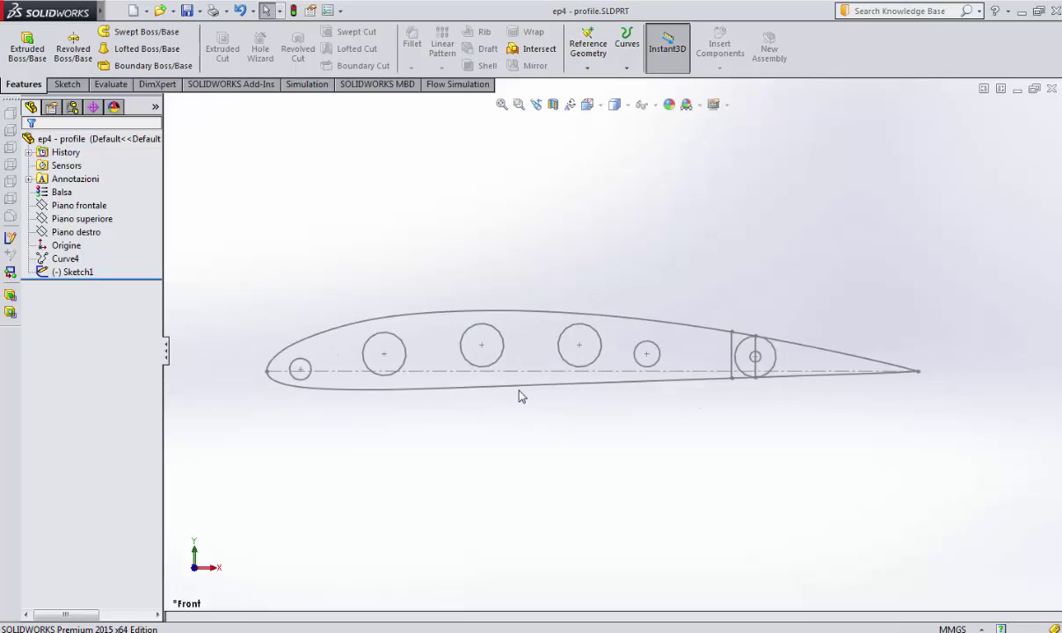
{"action": "scroll", "coordinate": [514, 370], "scroll_direction": "down", "scroll_amount": 1}
{"action": "scroll", "coordinate": [505, 316], "scroll_direction": "down", "scroll_amount": 2}
{"action": "left_click", "coordinate": [510, 323]}
{"action": "left_click", "coordinate": [42, 274]}
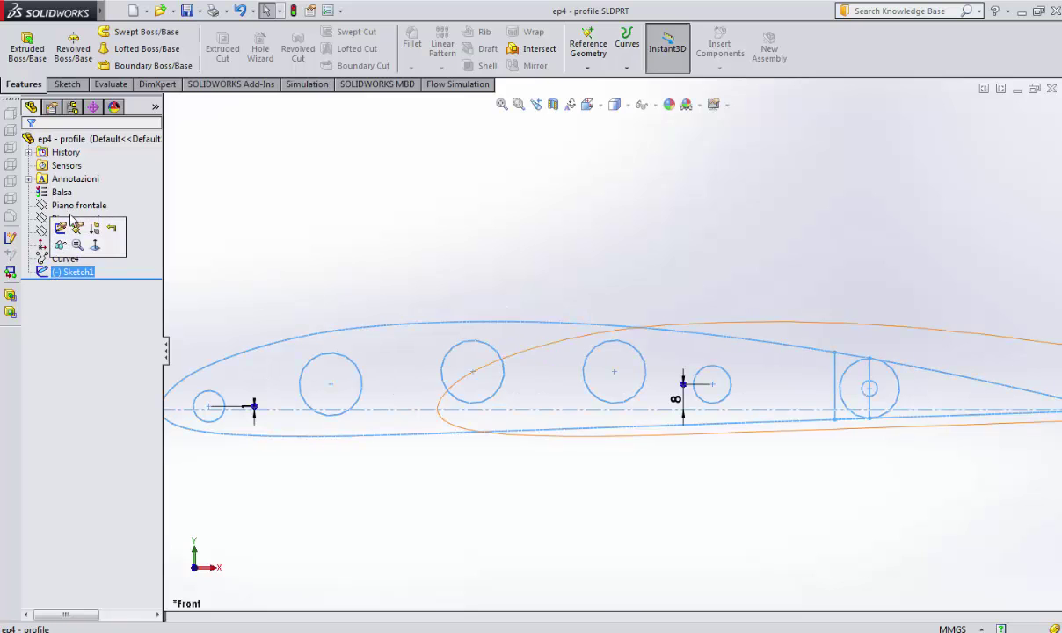
{"action": "left_click", "coordinate": [219, 249]}
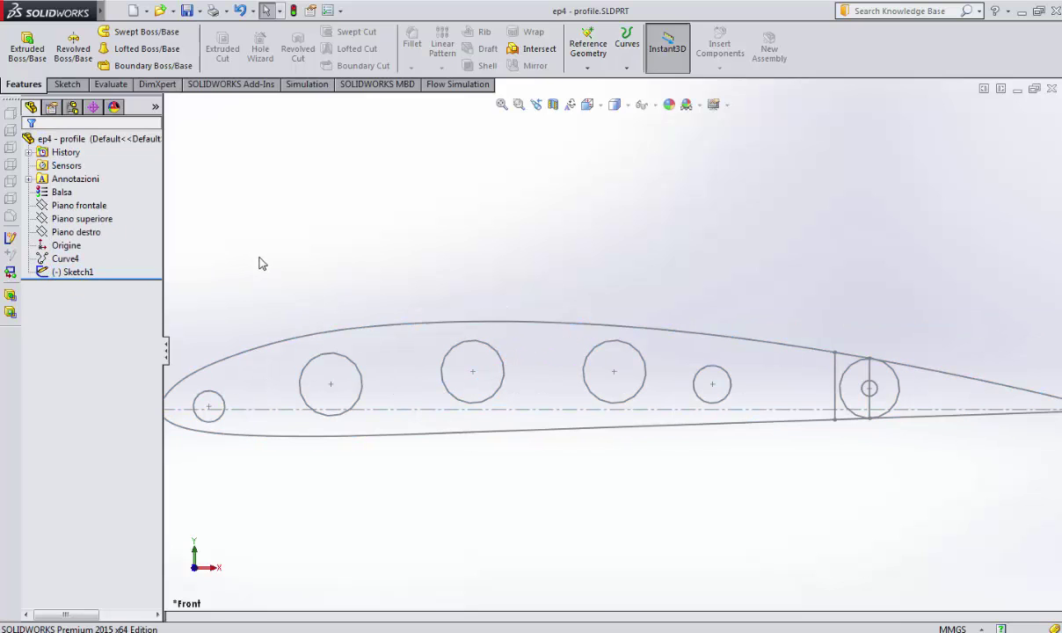
{"action": "left_click", "coordinate": [67, 84]}
Step: Open the airfoil's Sketch1 for editing and zoom in on the trailing-edge circle
{"action": "left_click", "coordinate": [21, 44]}
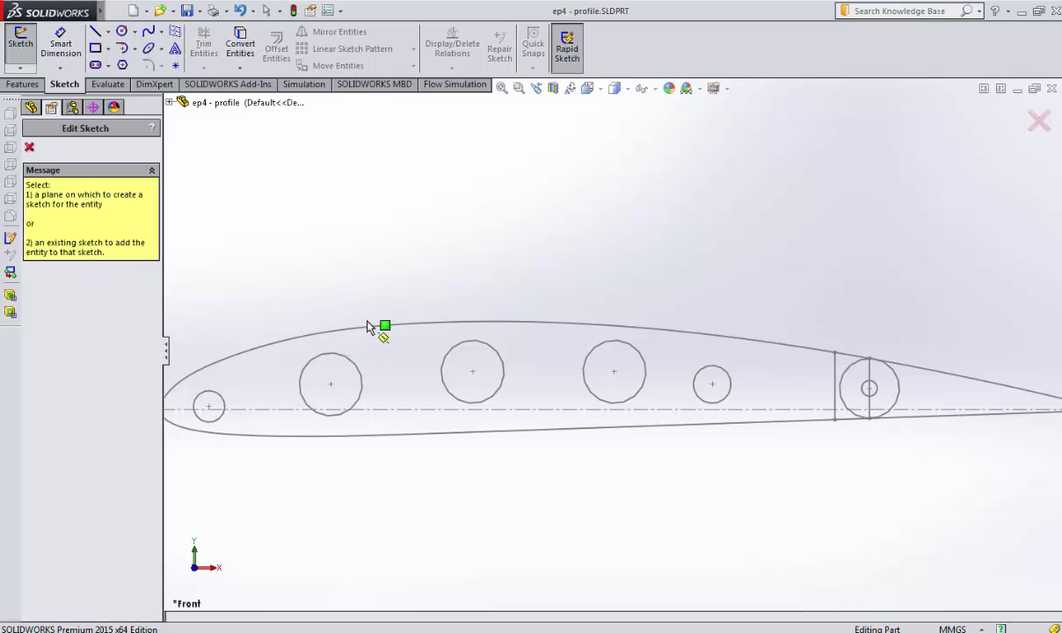
{"action": "left_click", "coordinate": [379, 331]}
{"action": "scroll", "coordinate": [938, 451], "scroll_direction": "down", "scroll_amount": 2}
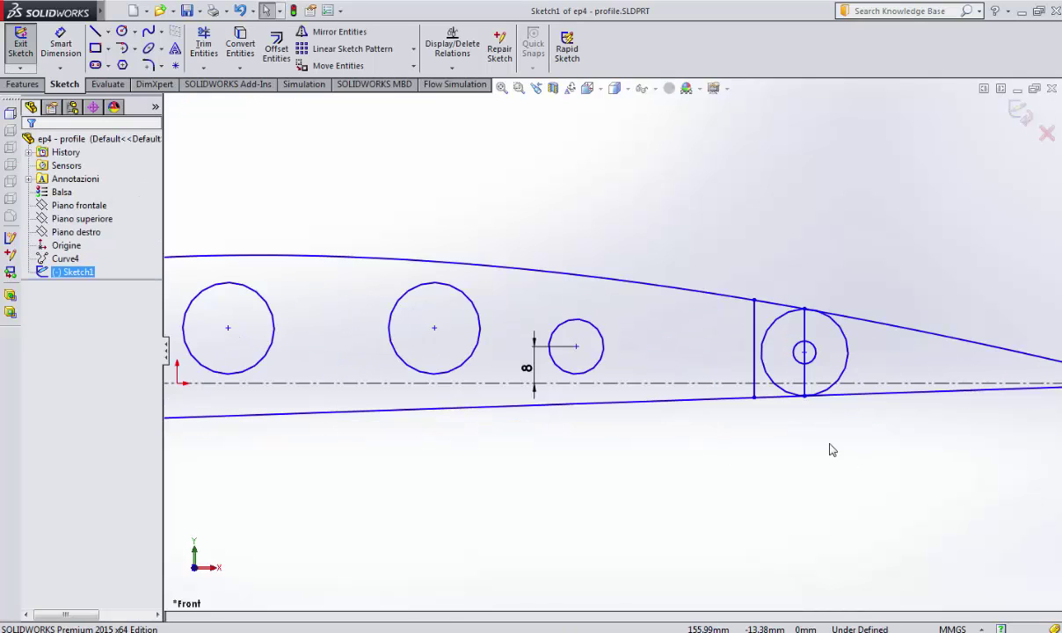
{"action": "scroll", "coordinate": [830, 448], "scroll_direction": "up", "scroll_amount": 4}
{"action": "scroll", "coordinate": [654, 385], "scroll_direction": "down", "scroll_amount": 2}
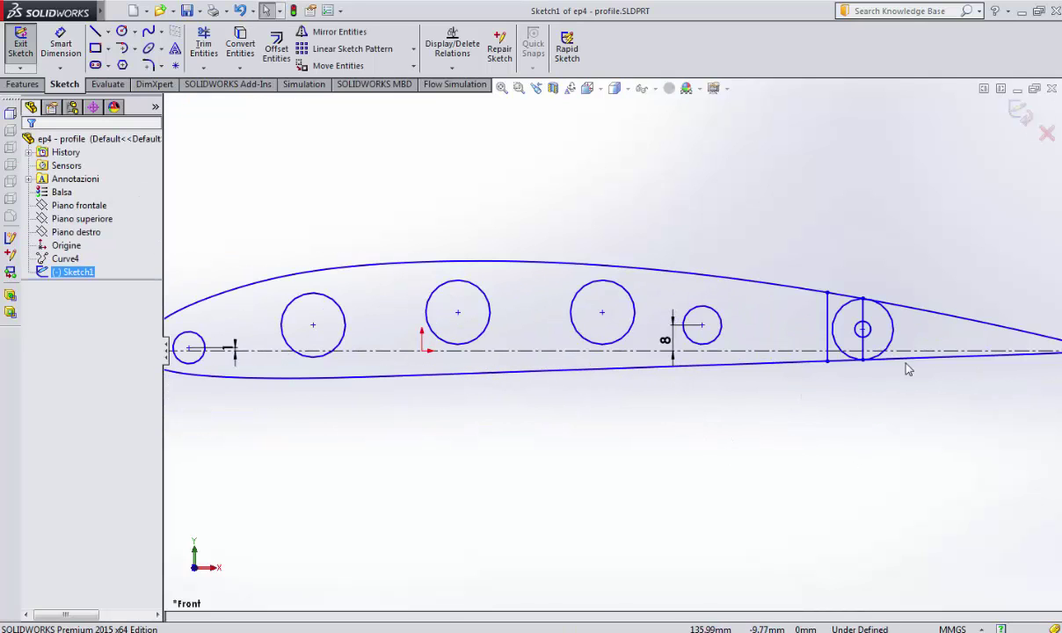
{"action": "scroll", "coordinate": [924, 362], "scroll_direction": "down", "scroll_amount": 2}
{"action": "scroll", "coordinate": [944, 372], "scroll_direction": "down", "scroll_amount": 1}
{"action": "scroll", "coordinate": [946, 377], "scroll_direction": "down", "scroll_amount": 1}
{"action": "scroll", "coordinate": [879, 365], "scroll_direction": "up", "scroll_amount": 2}
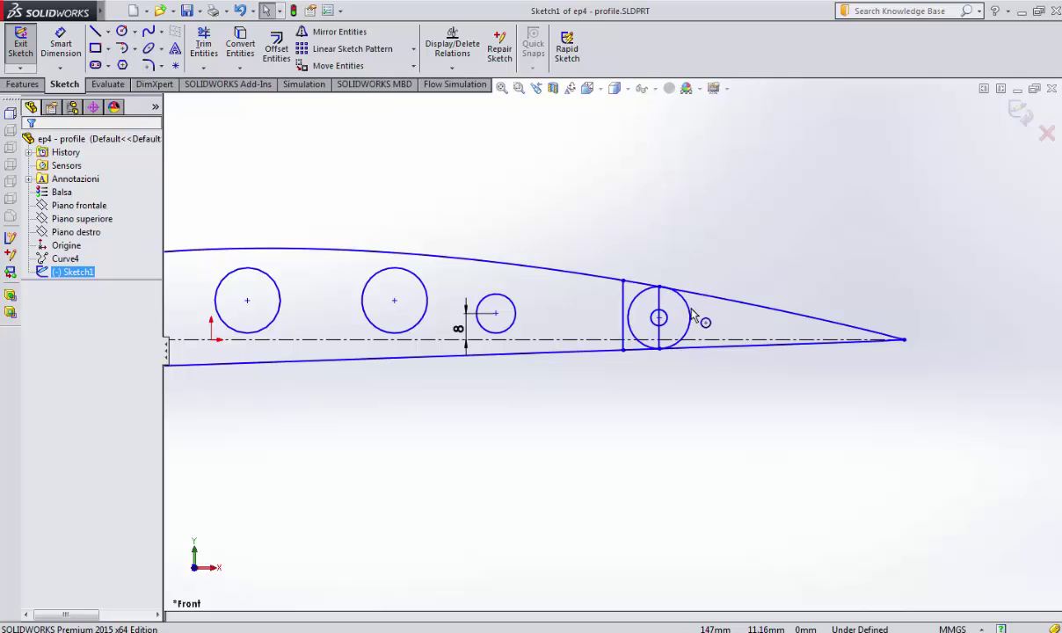
{"action": "scroll", "coordinate": [701, 312], "scroll_direction": "down", "scroll_amount": 3}
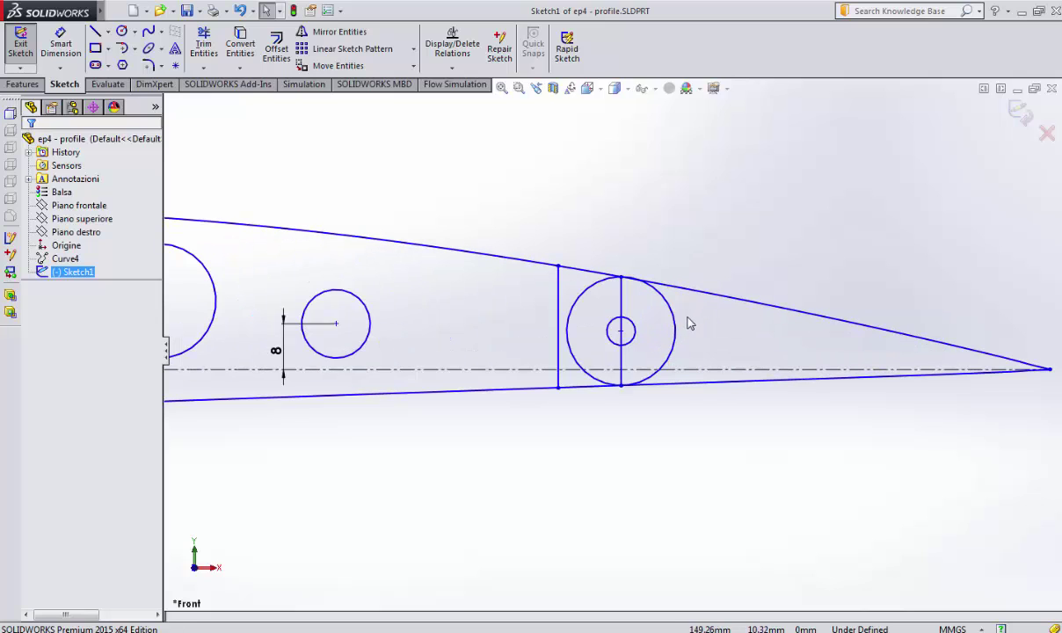
Step: Trim the lines between the vertical line and circle, undoing the arc and small-circle trims
{"action": "left_click", "coordinate": [203, 44]}
{"action": "left_click_drag", "start_coordinate": [568, 291], "coordinate": [578, 406]}
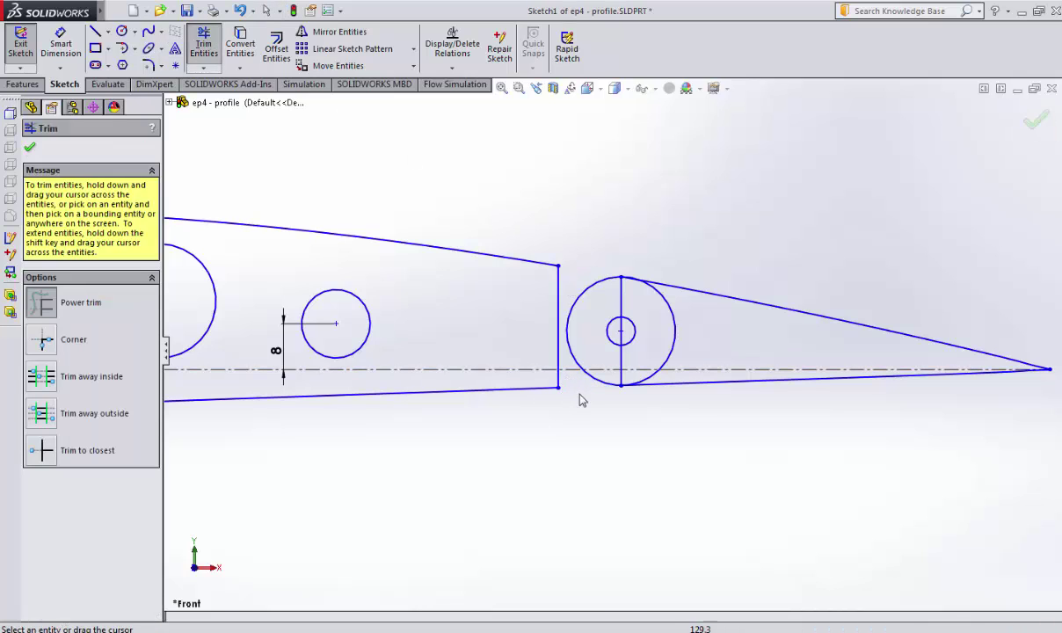
{"action": "left_click_drag", "start_coordinate": [651, 327], "coordinate": [695, 333]}
{"action": "key", "text": "ctrl+z"}
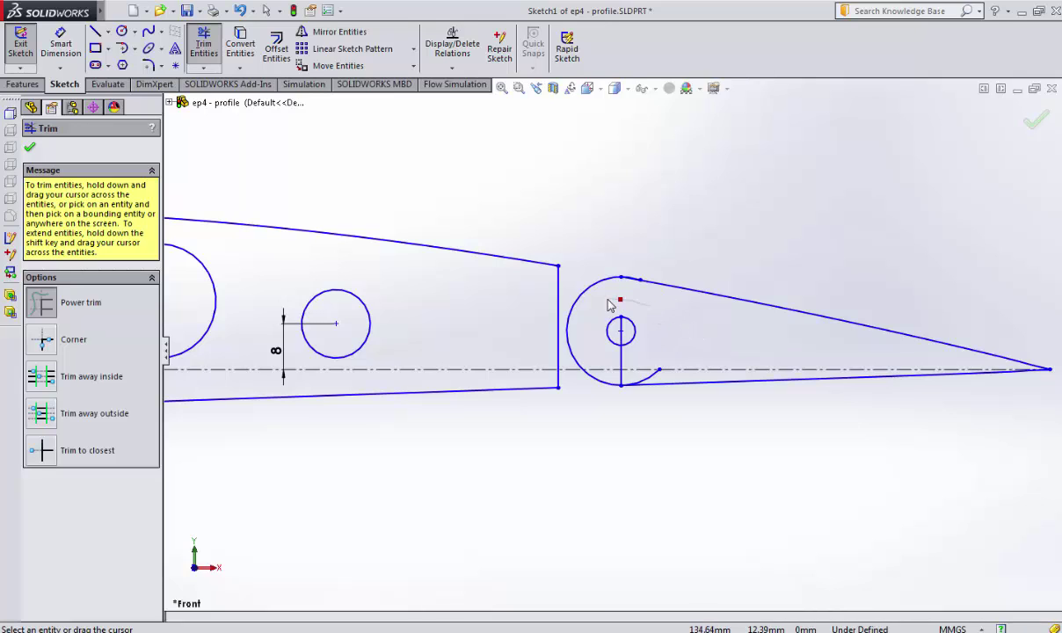
{"action": "left_click_drag", "start_coordinate": [612, 300], "coordinate": [605, 352]}
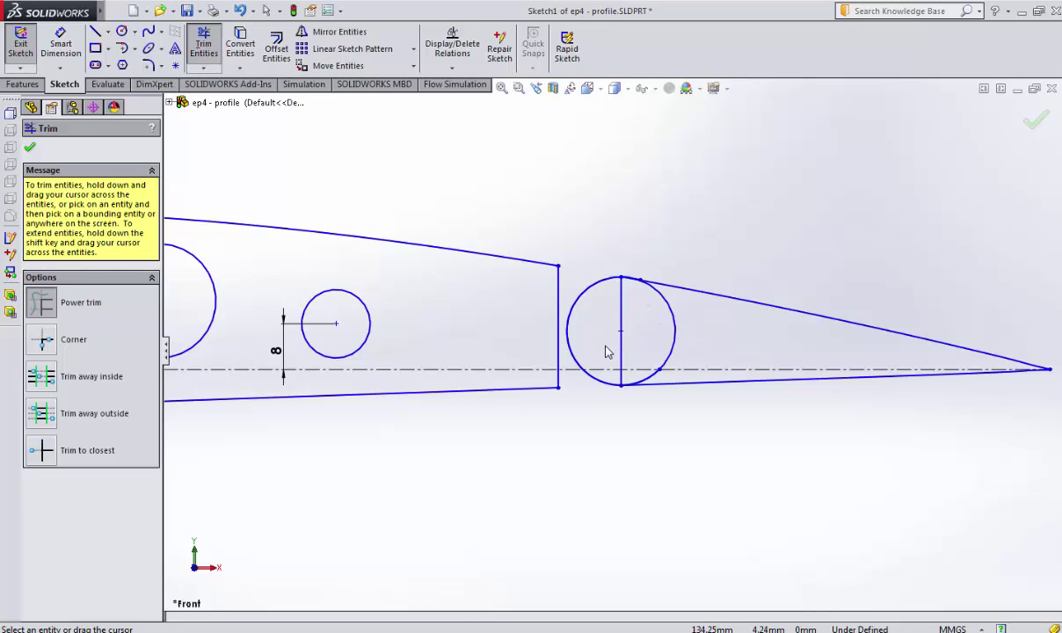
{"action": "key", "text": "ctrl+z"}
{"action": "scroll", "coordinate": [628, 355], "scroll_direction": "down", "scroll_amount": 2}
{"action": "scroll", "coordinate": [659, 374], "scroll_direction": "down", "scroll_amount": 2}
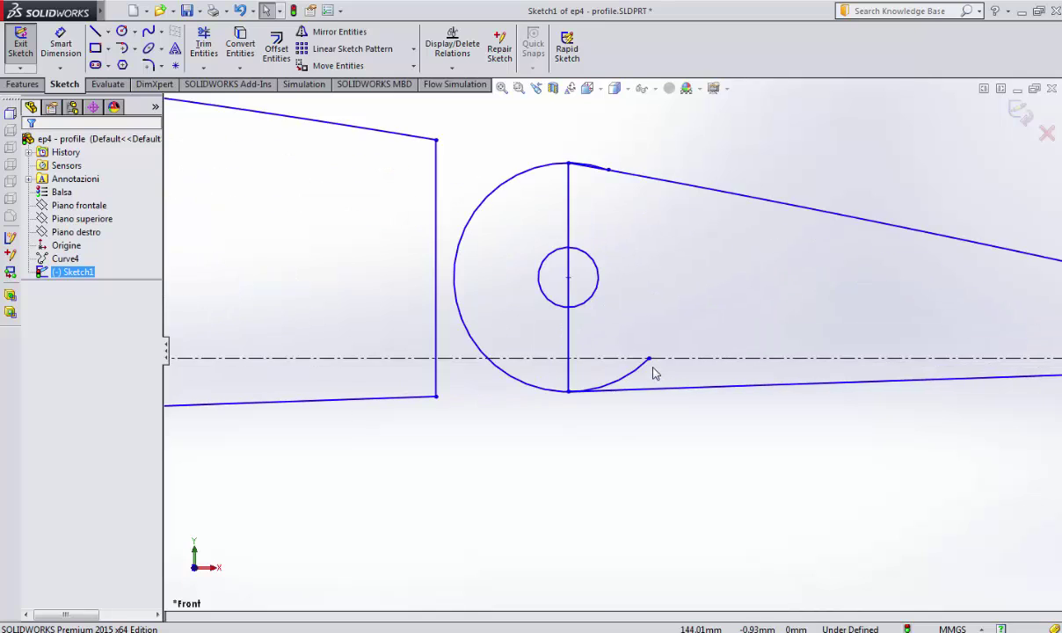
{"action": "scroll", "coordinate": [607, 193], "scroll_direction": "down", "scroll_amount": 2}
{"action": "scroll", "coordinate": [580, 176], "scroll_direction": "down", "scroll_amount": 3}
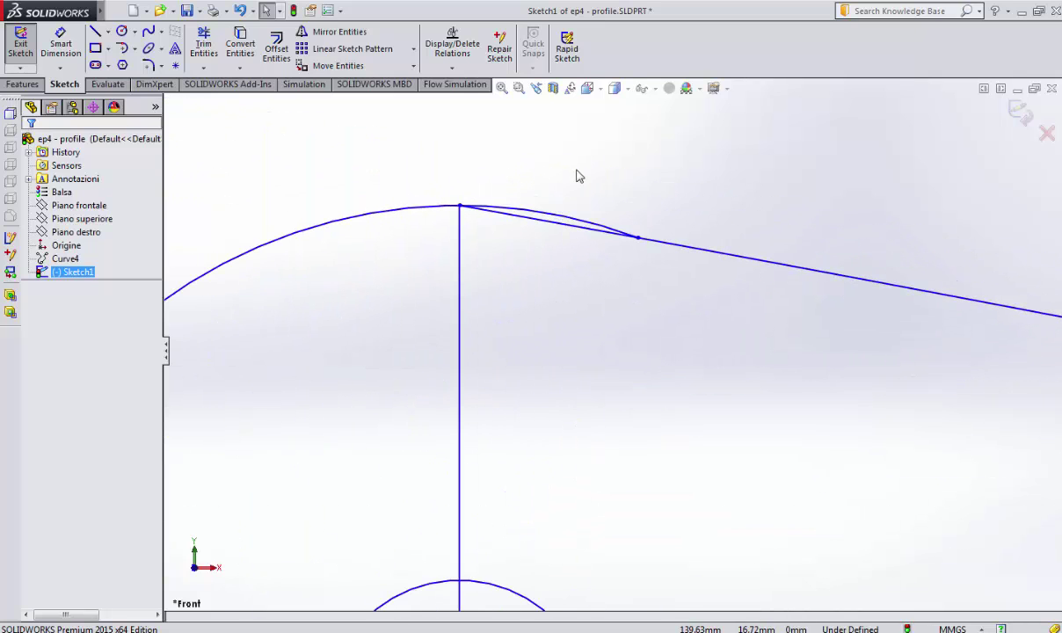
Step: Trim the small arcs near the circle's top and off the bottom of the nose section
{"action": "left_click", "coordinate": [216, 45]}
{"action": "left_click_drag", "start_coordinate": [550, 214], "coordinate": [553, 221]}
{"action": "scroll", "coordinate": [593, 440], "scroll_direction": "down", "scroll_amount": 3}
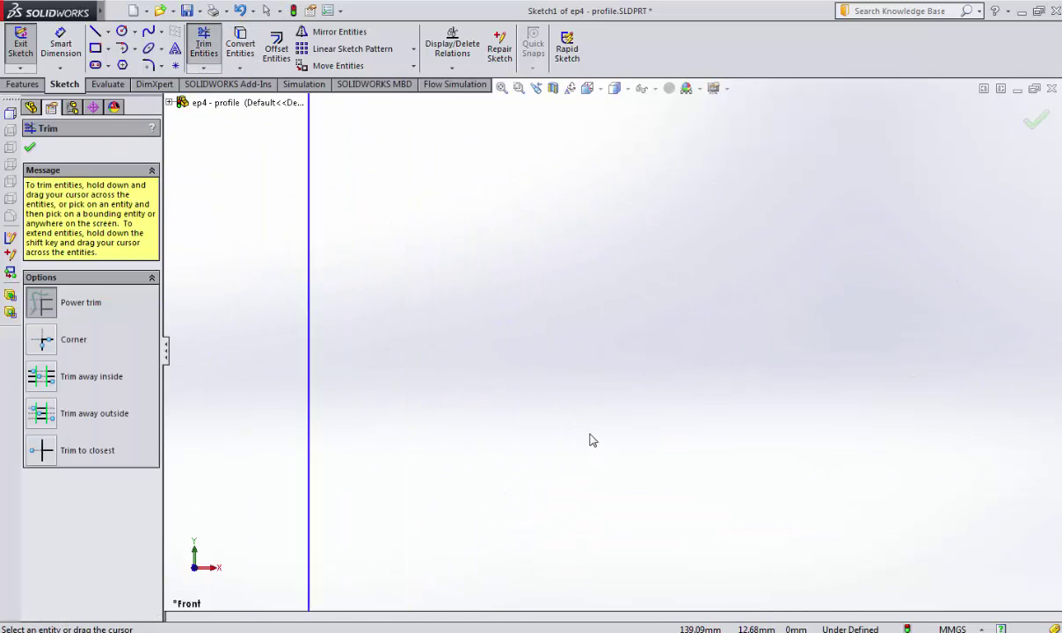
{"action": "scroll", "coordinate": [615, 501], "scroll_direction": "up", "scroll_amount": 3}
{"action": "scroll", "coordinate": [642, 581], "scroll_direction": "up", "scroll_amount": 2}
{"action": "scroll", "coordinate": [660, 545], "scroll_direction": "up", "scroll_amount": 3}
{"action": "scroll", "coordinate": [615, 466], "scroll_direction": "down", "scroll_amount": 2}
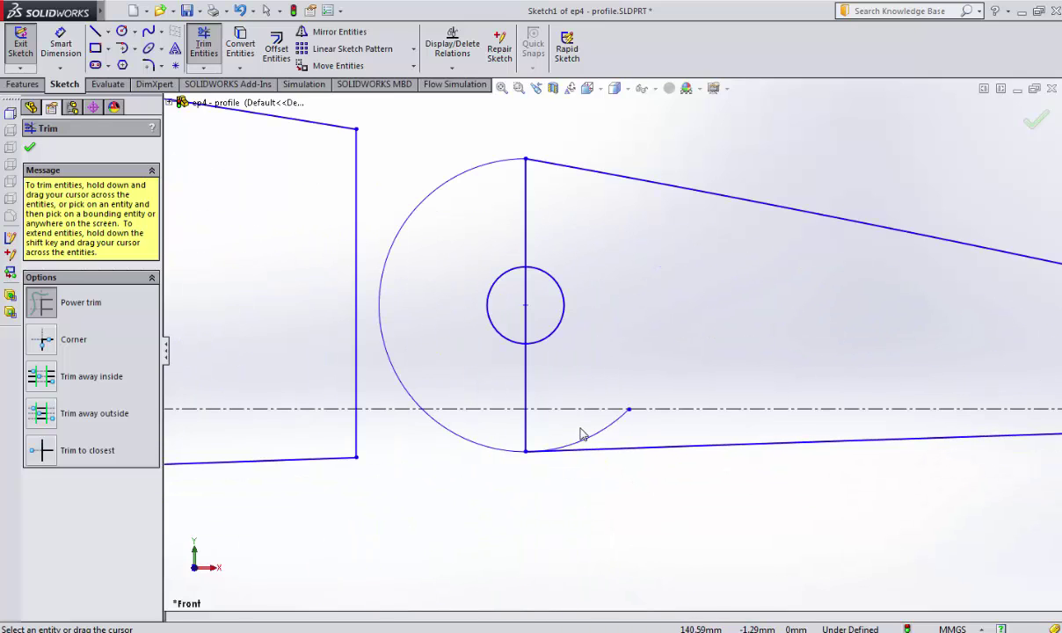
{"action": "left_click_drag", "start_coordinate": [599, 441], "coordinate": [593, 429]}
{"action": "key", "text": "Escape"}
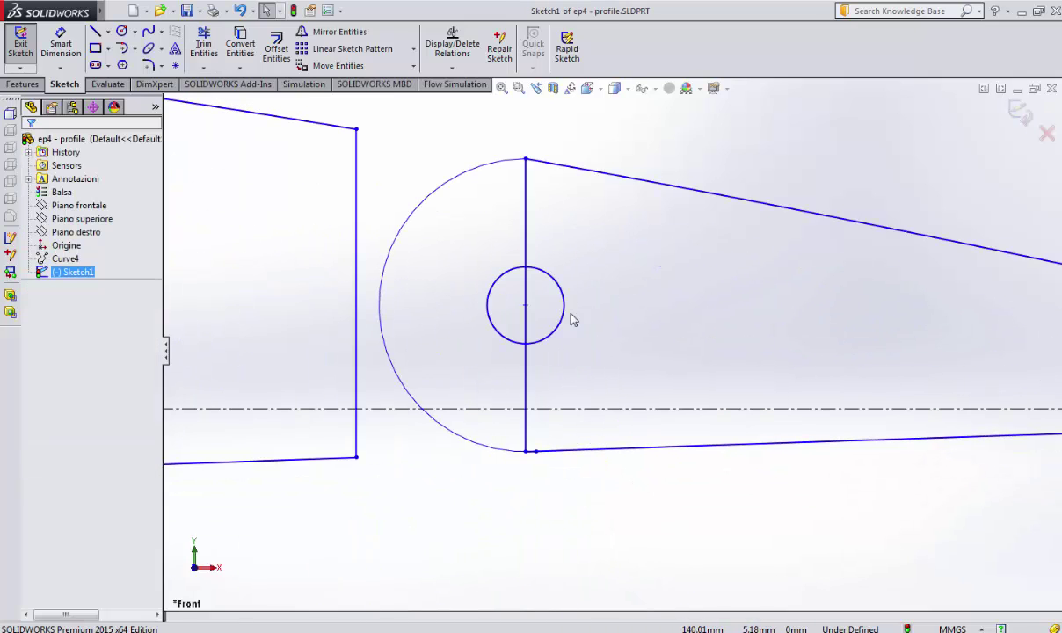
{"action": "left_click", "coordinate": [528, 249]}
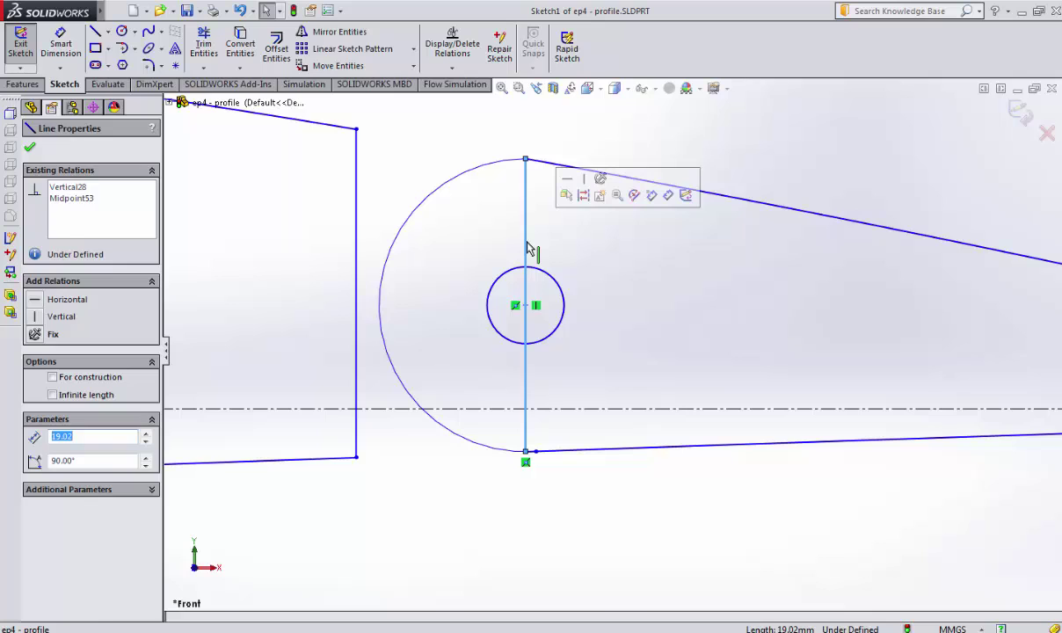
Step: Delete the vertical and horizontal centerlines, confirming removal of their dimensions
{"action": "key", "text": "Delete"}
{"action": "scroll", "coordinate": [539, 251], "scroll_direction": "down", "scroll_amount": 2}
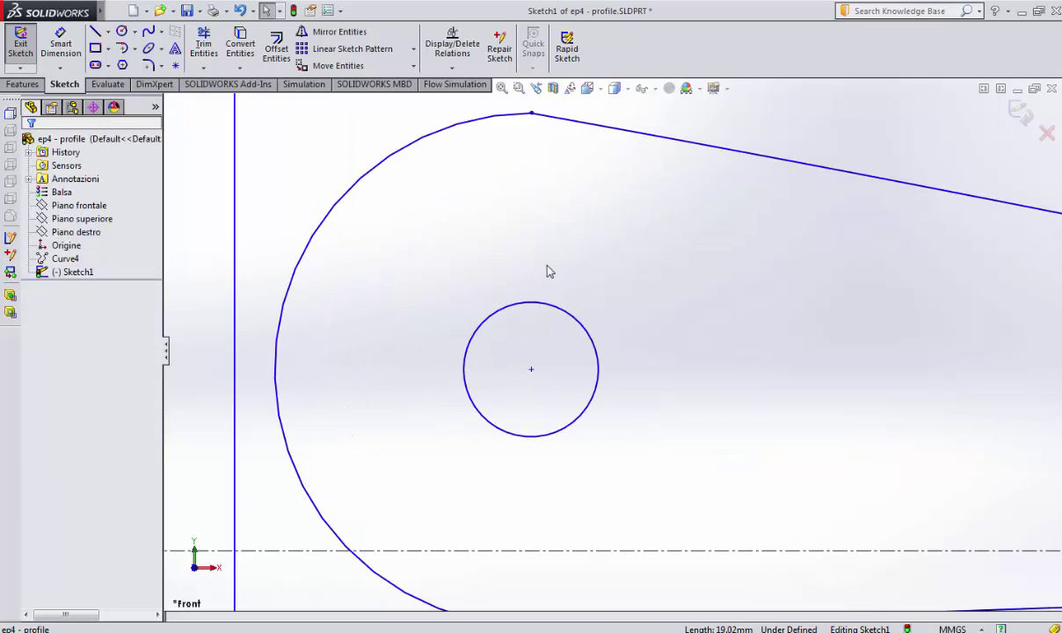
{"action": "scroll", "coordinate": [550, 268], "scroll_direction": "up", "scroll_amount": 2}
{"action": "scroll", "coordinate": [570, 302], "scroll_direction": "up", "scroll_amount": 2}
{"action": "scroll", "coordinate": [572, 303], "scroll_direction": "up", "scroll_amount": 2}
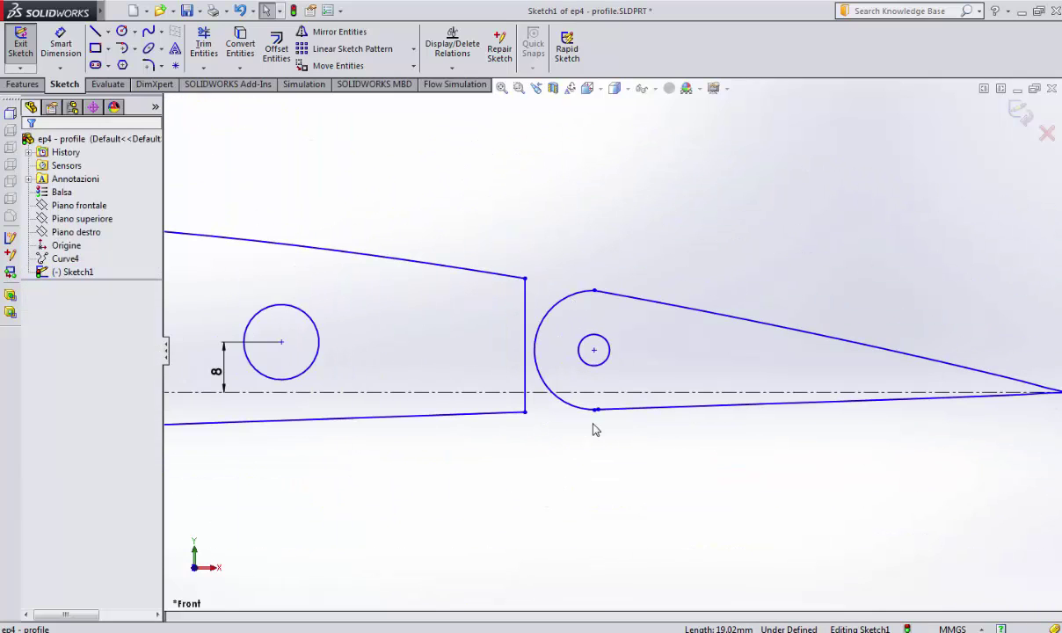
{"action": "scroll", "coordinate": [562, 404], "scroll_direction": "up", "scroll_amount": 1}
{"action": "scroll", "coordinate": [563, 405], "scroll_direction": "up", "scroll_amount": 1}
{"action": "scroll", "coordinate": [561, 404], "scroll_direction": "up", "scroll_amount": 1}
{"action": "scroll", "coordinate": [539, 402], "scroll_direction": "up", "scroll_amount": 1}
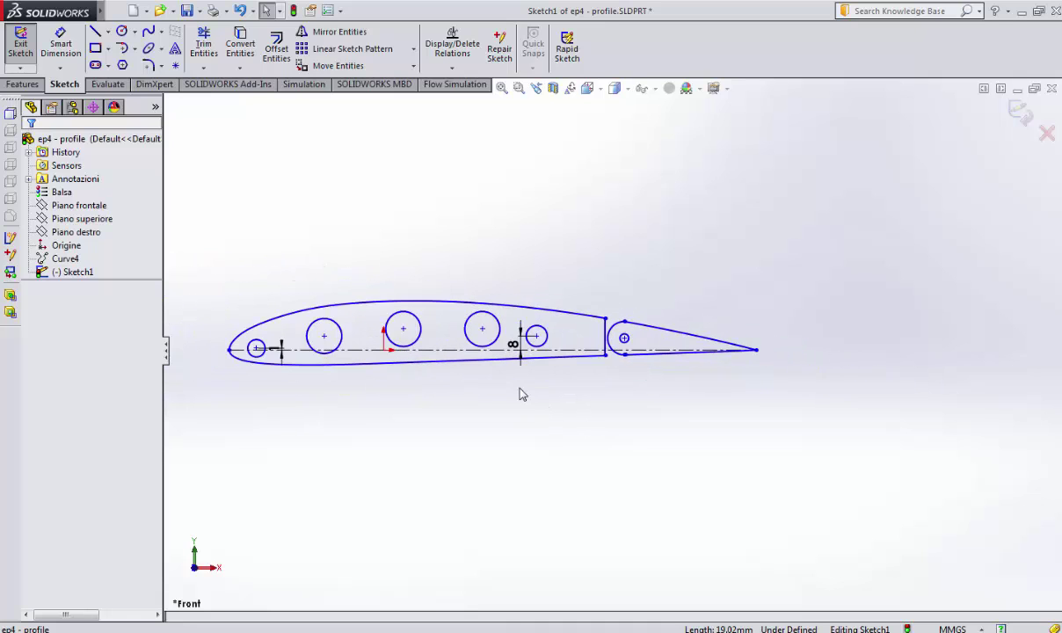
{"action": "scroll", "coordinate": [621, 365], "scroll_direction": "up", "scroll_amount": 1}
{"action": "scroll", "coordinate": [668, 317], "scroll_direction": "down", "scroll_amount": 2}
{"action": "scroll", "coordinate": [795, 348], "scroll_direction": "down", "scroll_amount": 2}
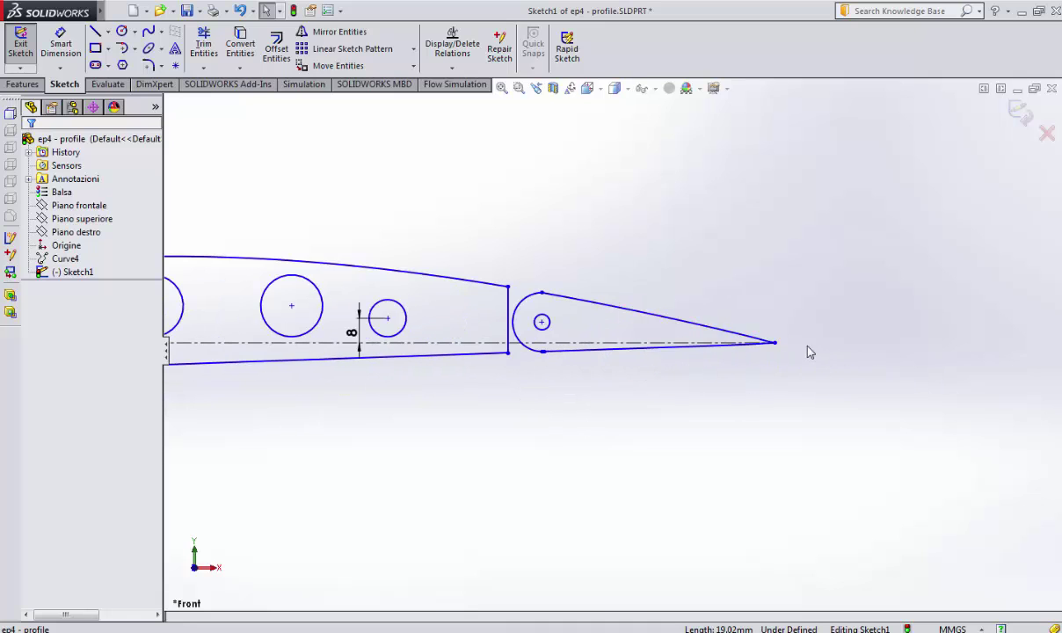
{"action": "scroll", "coordinate": [710, 352], "scroll_direction": "down", "scroll_amount": 3}
{"action": "scroll", "coordinate": [441, 351], "scroll_direction": "down", "scroll_amount": 1}
{"action": "scroll", "coordinate": [378, 410], "scroll_direction": "down", "scroll_amount": 2}
{"action": "scroll", "coordinate": [361, 409], "scroll_direction": "up", "scroll_amount": 2}
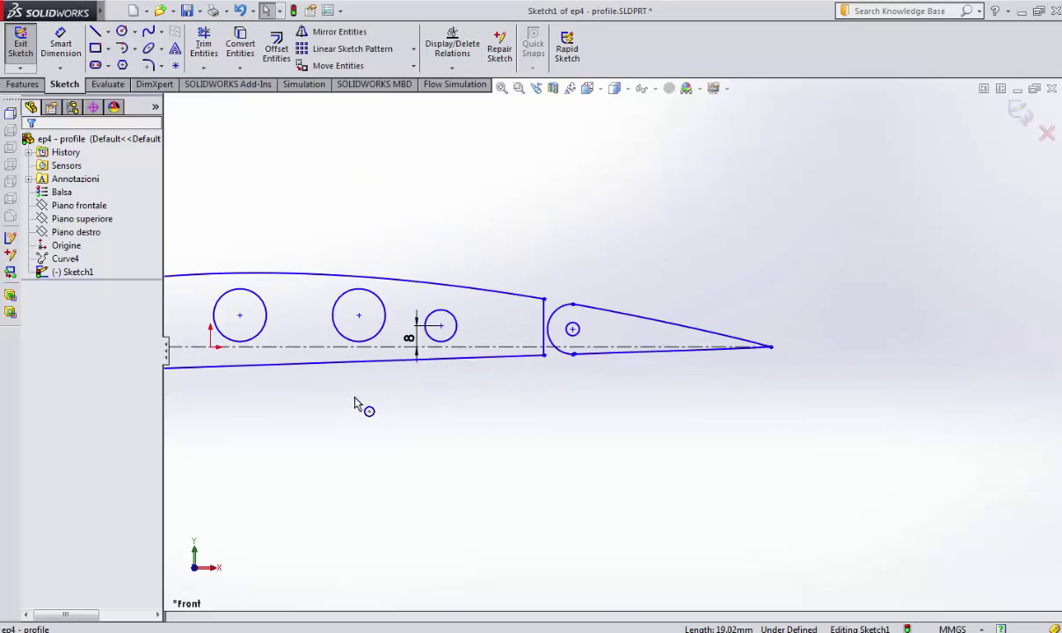
{"action": "scroll", "coordinate": [404, 405], "scroll_direction": "up", "scroll_amount": 1}
{"action": "scroll", "coordinate": [567, 376], "scroll_direction": "up", "scroll_amount": 1}
{"action": "scroll", "coordinate": [567, 376], "scroll_direction": "down", "scroll_amount": 2}
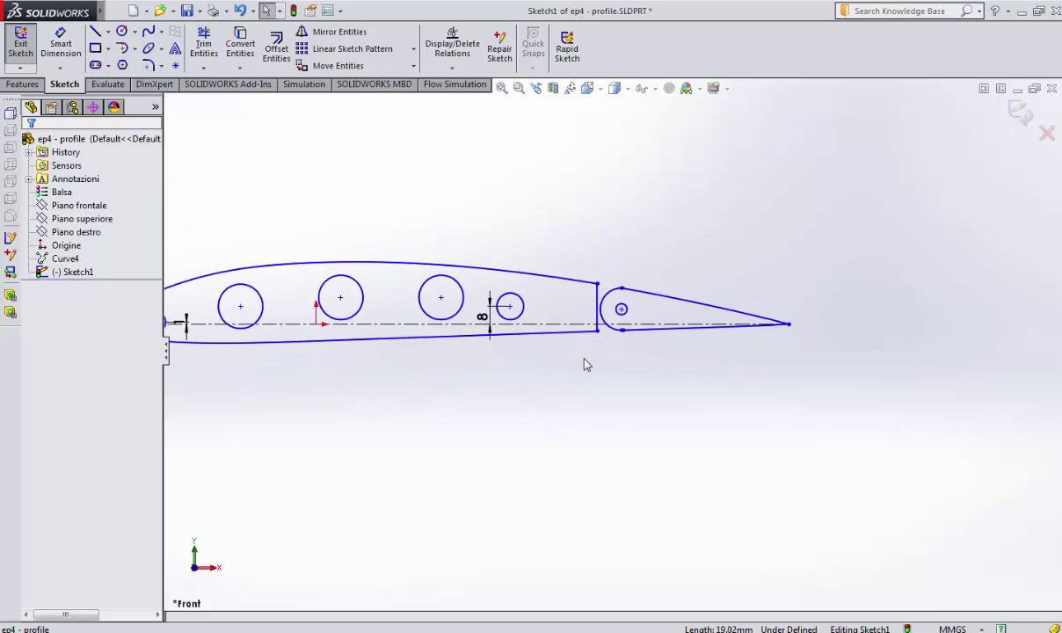
{"action": "scroll", "coordinate": [583, 363], "scroll_direction": "down", "scroll_amount": 2}
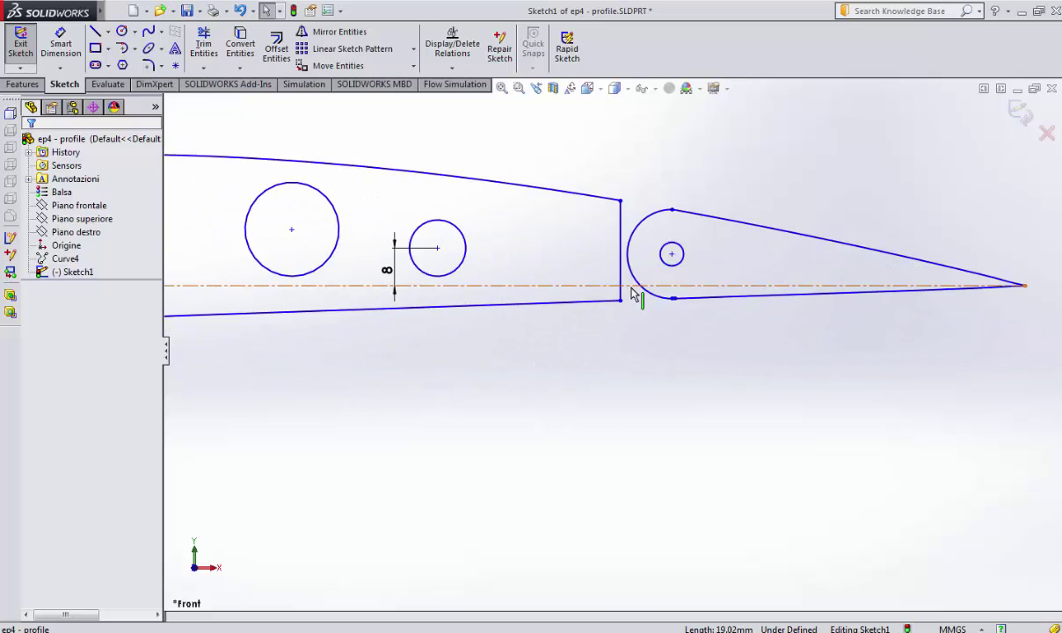
{"action": "left_click", "coordinate": [632, 289]}
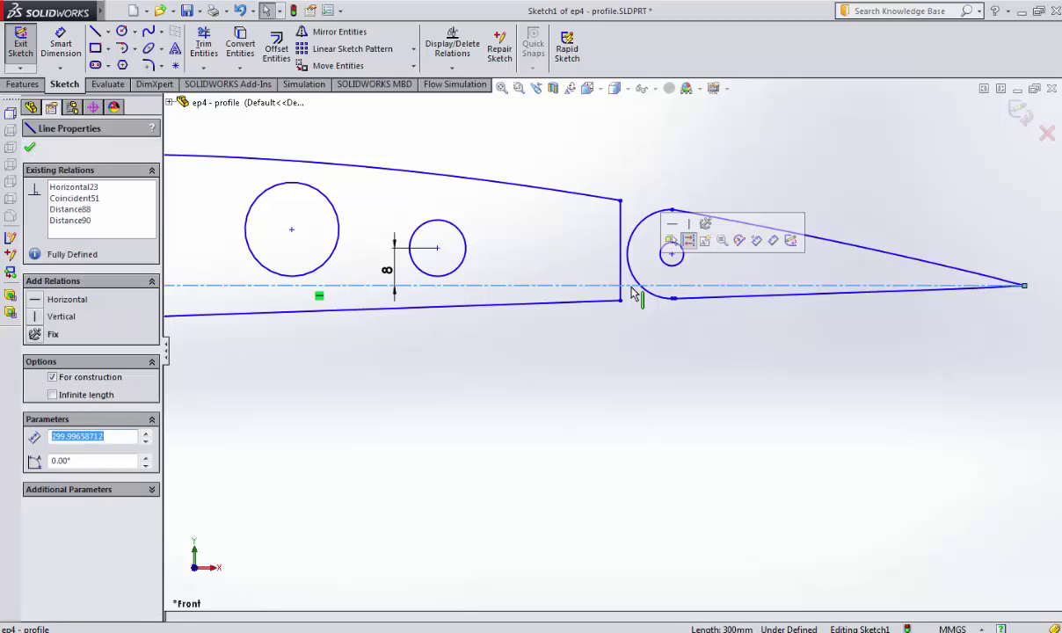
{"action": "key", "text": "Delete"}
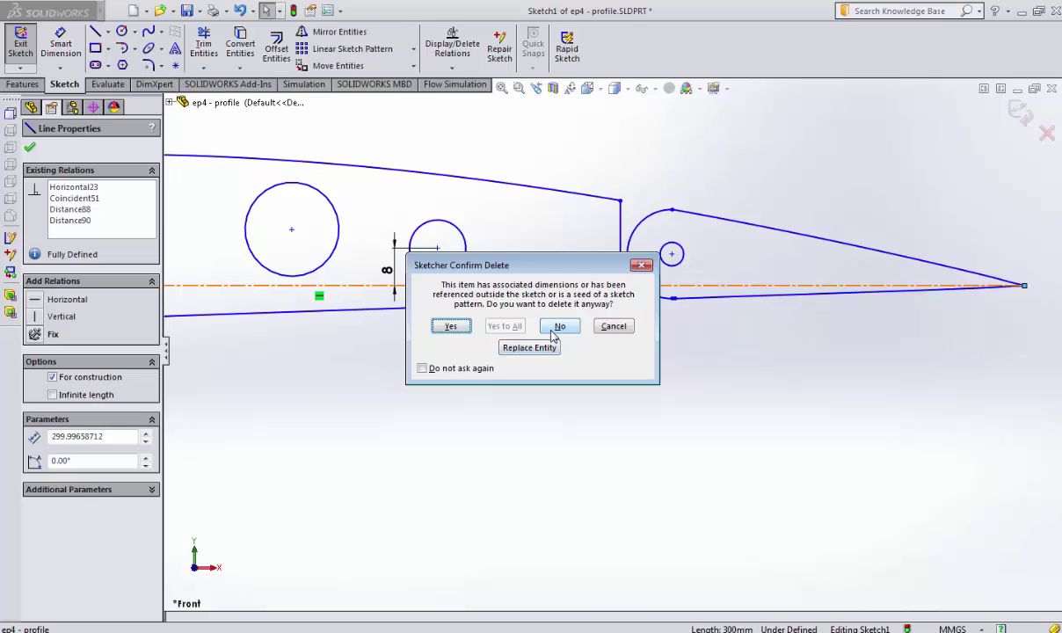
{"action": "left_click", "coordinate": [451, 326]}
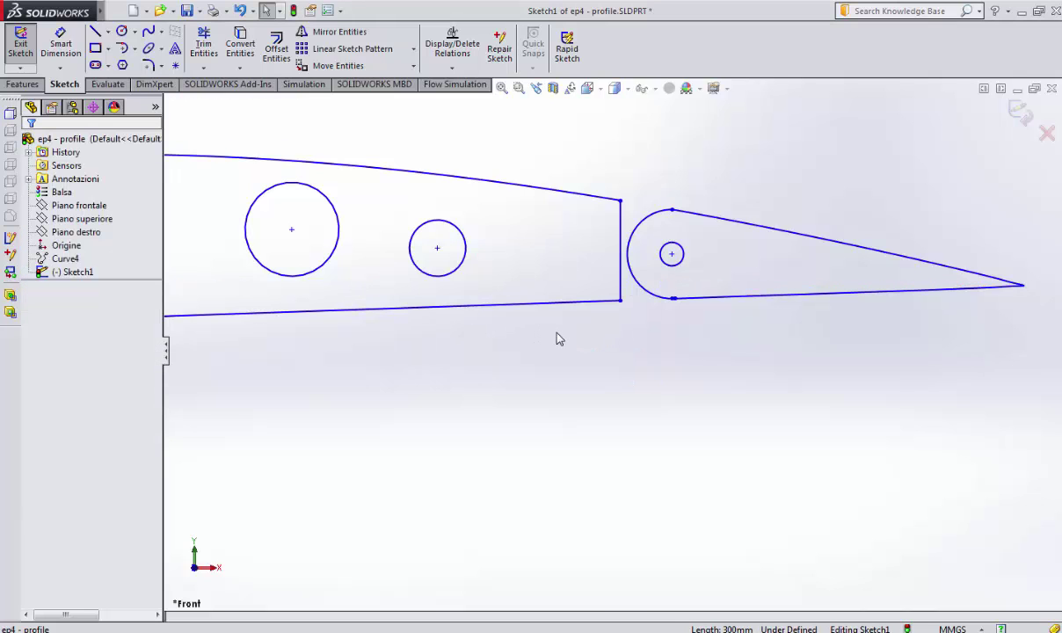
Step: Delete the wing profile's rear edge, upper curve and all its circles
{"action": "scroll", "coordinate": [589, 346], "scroll_direction": "down", "scroll_amount": 1}
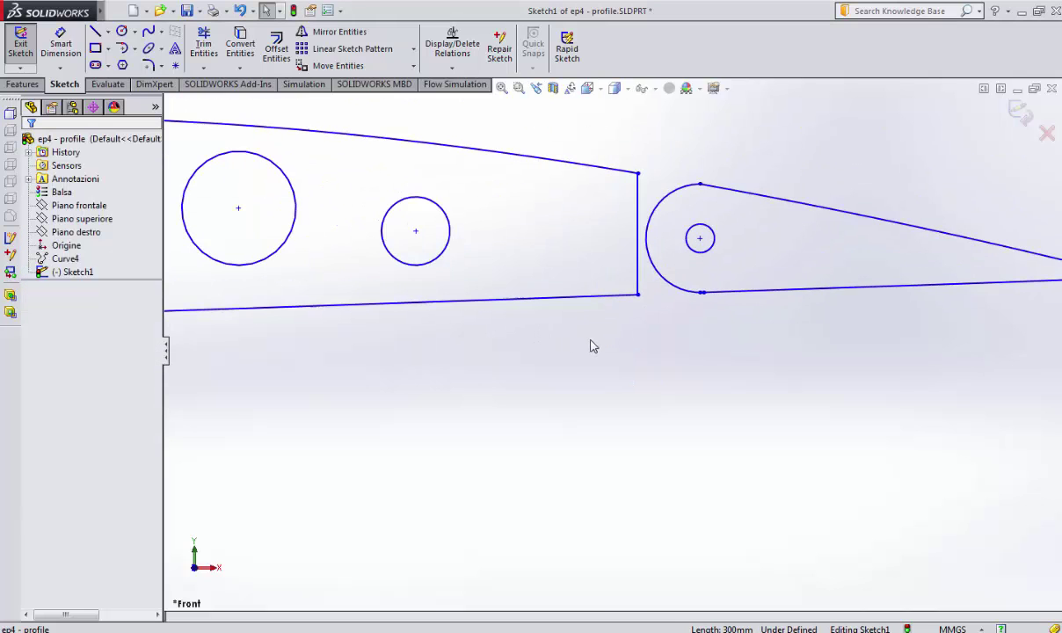
{"action": "left_click_drag", "start_coordinate": [642, 327], "coordinate": [526, 146]}
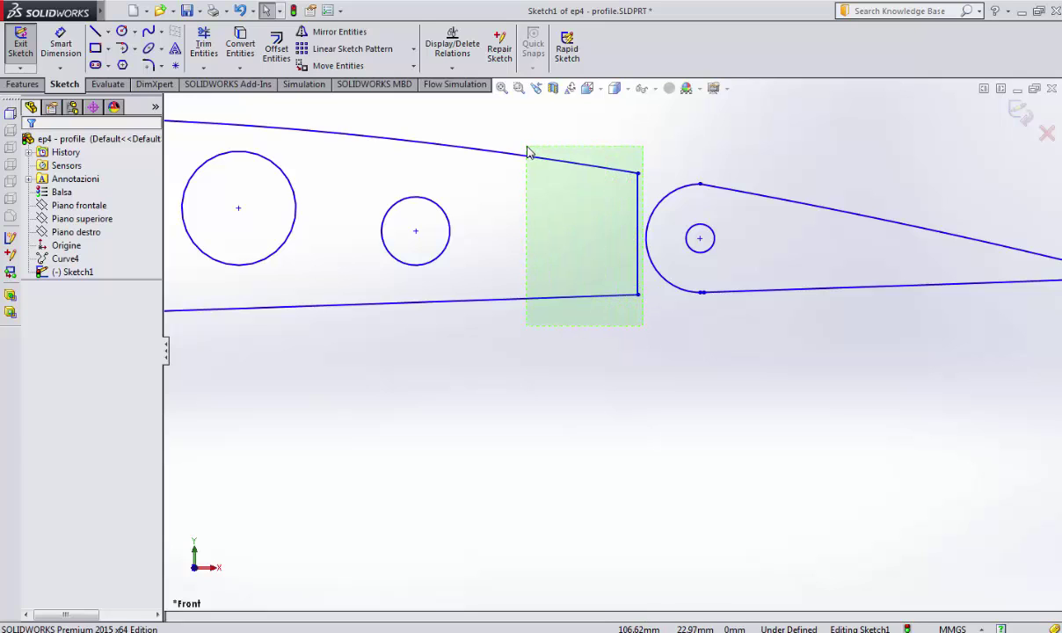
{"action": "key", "text": "Delete"}
{"action": "scroll", "coordinate": [465, 309], "scroll_direction": "up", "scroll_amount": 3}
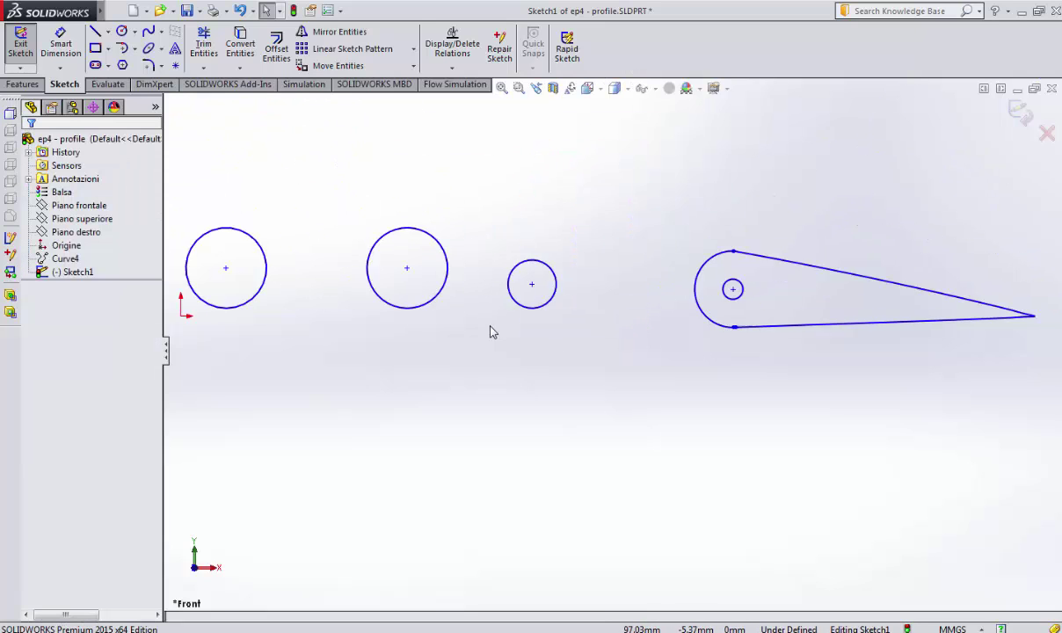
{"action": "scroll", "coordinate": [465, 308], "scroll_direction": "up", "scroll_amount": 2}
{"action": "scroll", "coordinate": [618, 395], "scroll_direction": "up", "scroll_amount": 2}
{"action": "left_click_drag", "start_coordinate": [617, 386], "coordinate": [360, 275]}
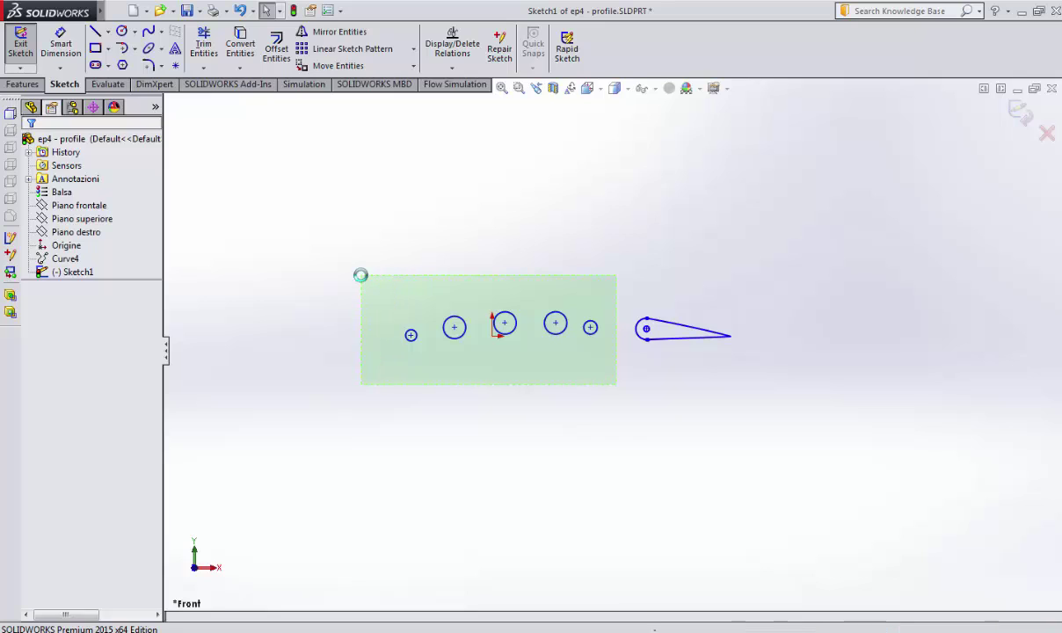
{"action": "key", "text": "Delete"}
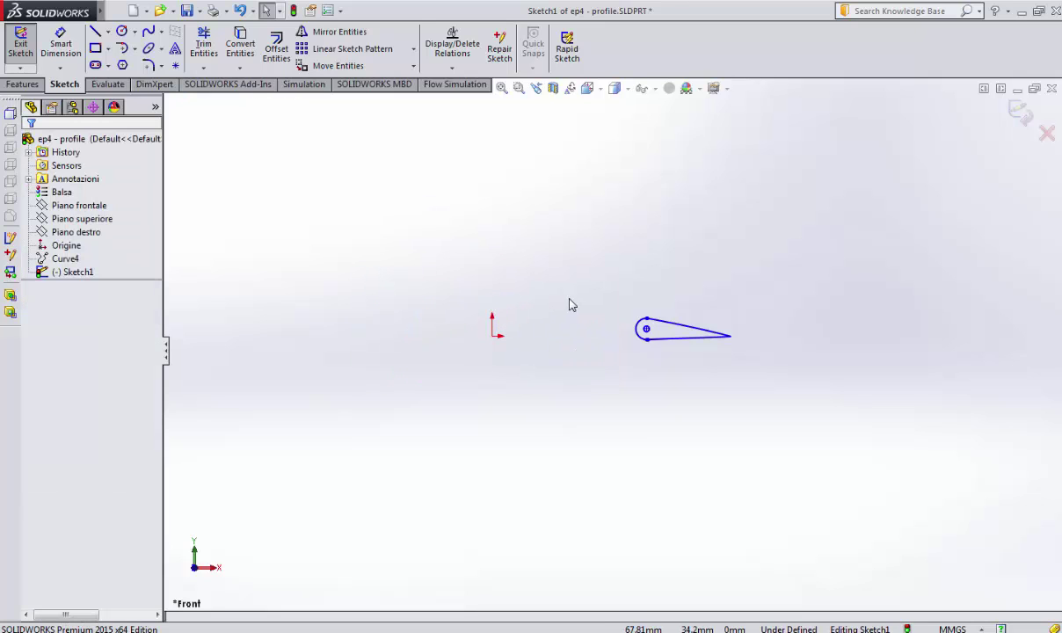
{"action": "left_click", "coordinate": [196, 10]}
Step: Save the part as a new file named 'ep4 - aileron' in the UAV folder
{"action": "left_click", "coordinate": [211, 27]}
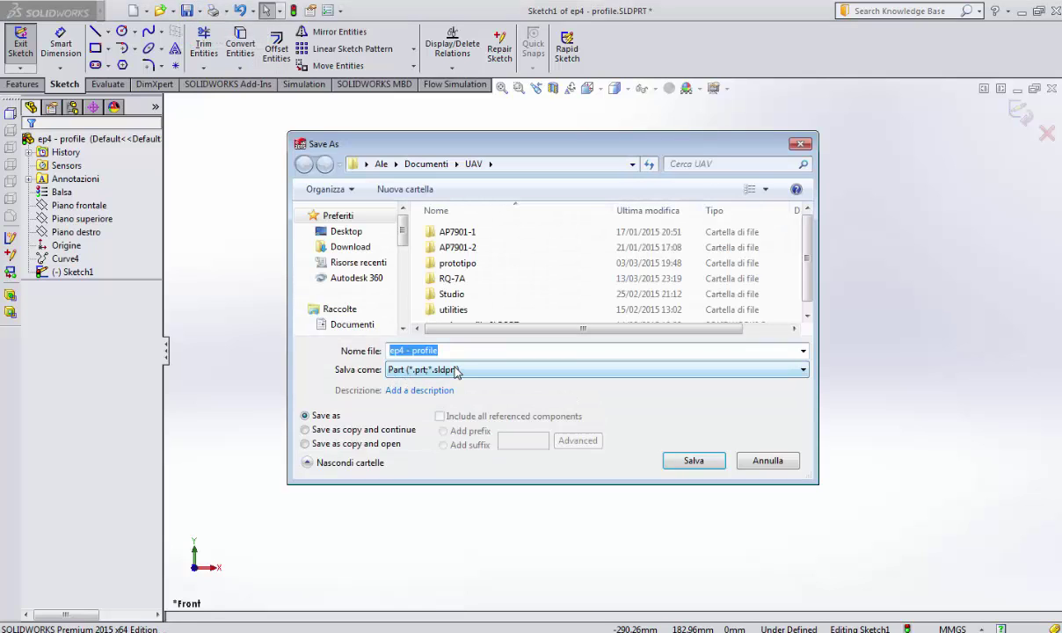
{"action": "left_click", "coordinate": [413, 351]}
{"action": "left_click_drag", "start_coordinate": [407, 351], "coordinate": [472, 352]}
{"action": "type", "text": "- a"}
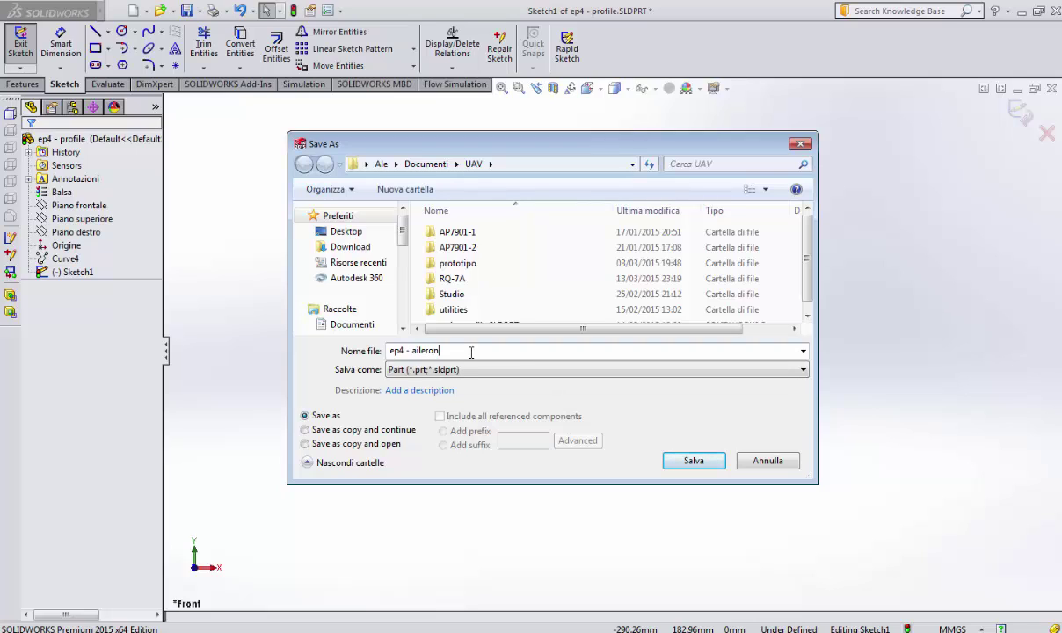
{"action": "key", "text": "Return"}
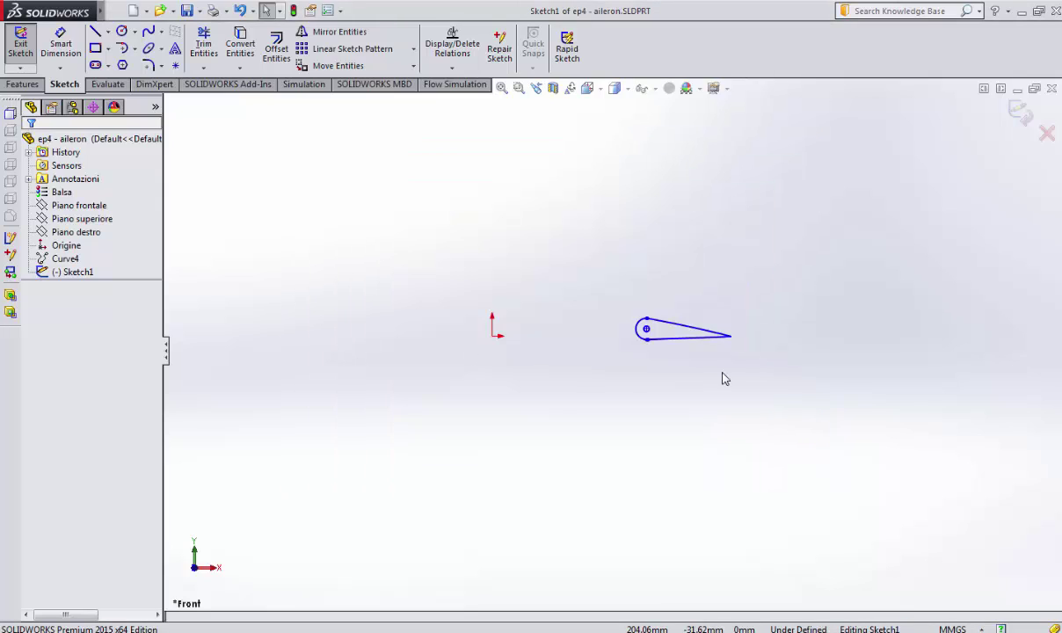
{"action": "scroll", "coordinate": [724, 378], "scroll_direction": "down", "scroll_amount": 2}
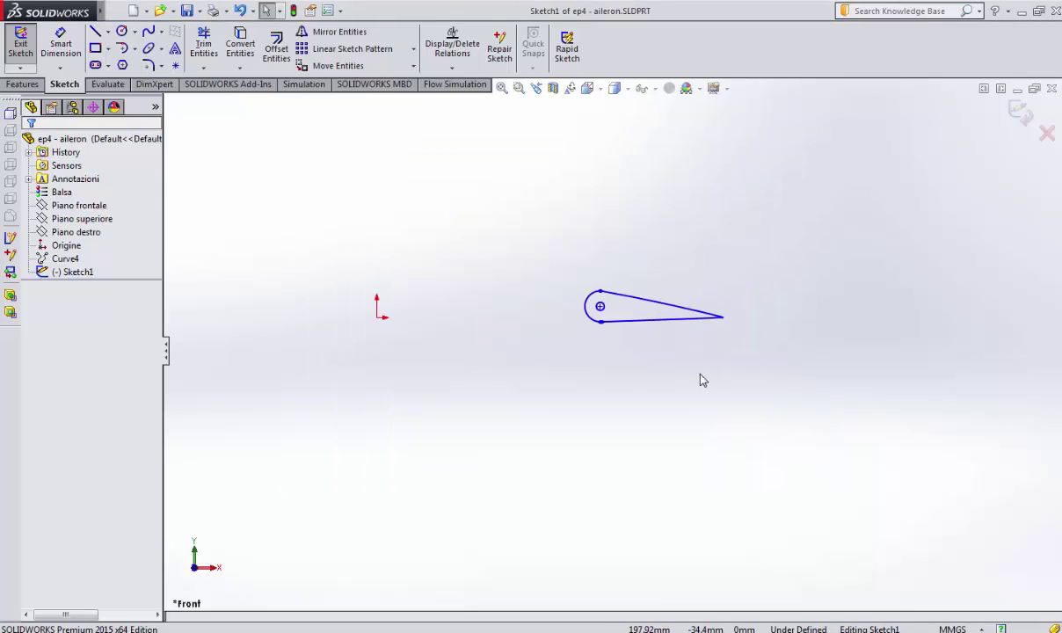
{"action": "scroll", "coordinate": [701, 380], "scroll_direction": "down", "scroll_amount": 2}
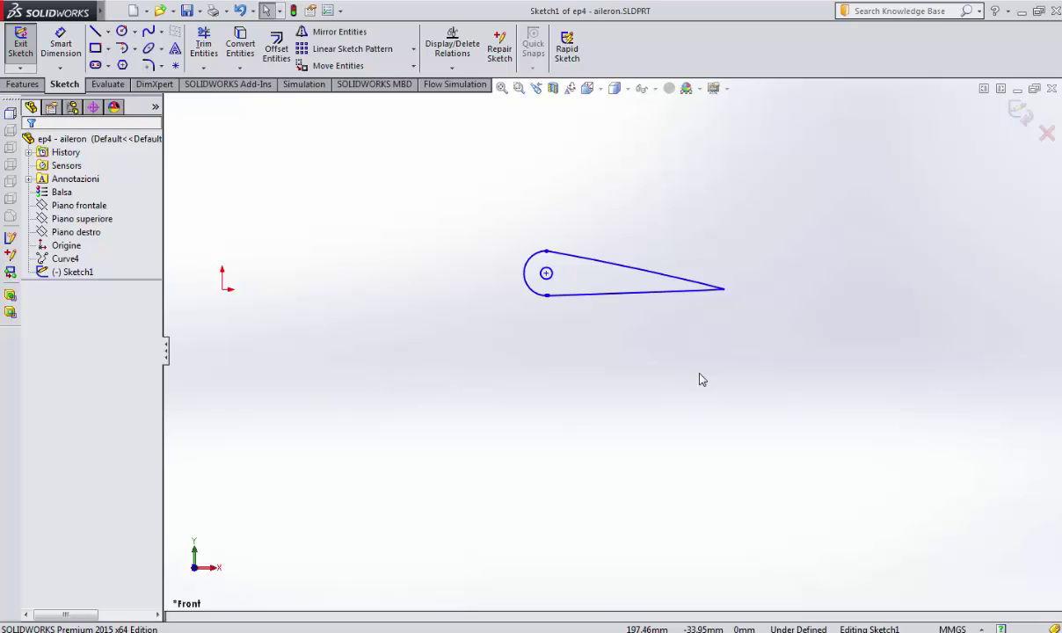
{"action": "scroll", "coordinate": [702, 380], "scroll_direction": "up", "scroll_amount": 3}
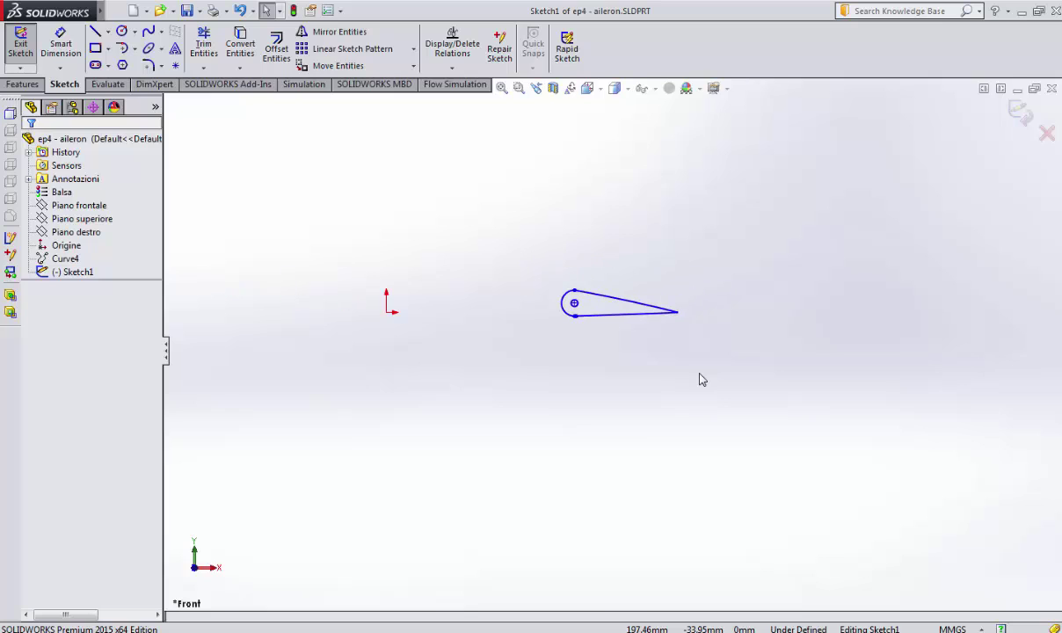
Step: Leave sketch editing and start a new reference plane from Reference Geometry
{"action": "left_click", "coordinate": [23, 84]}
{"action": "left_click", "coordinate": [588, 67]}
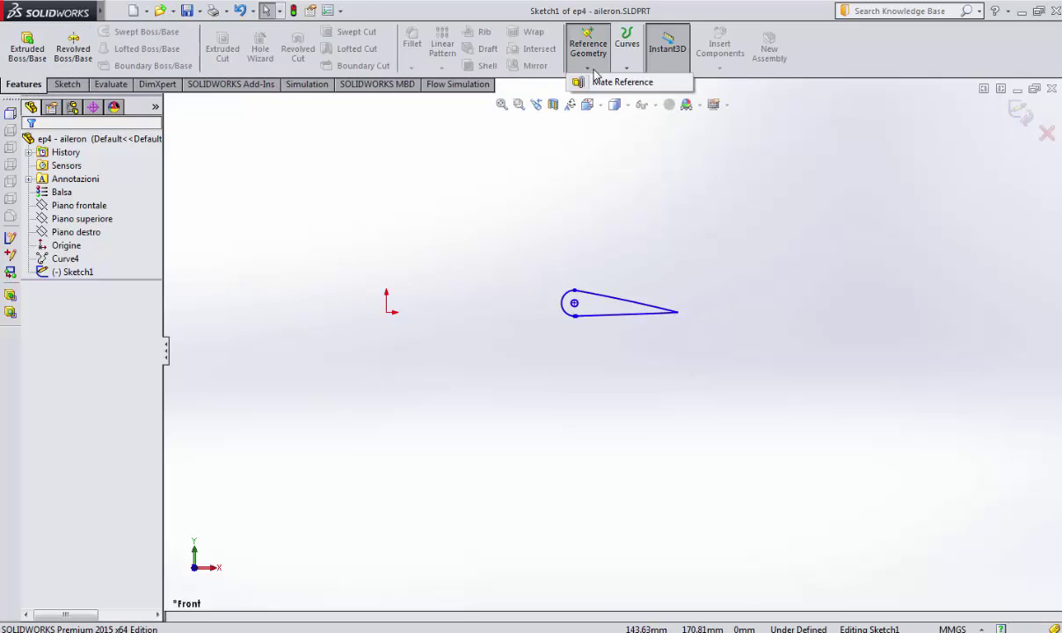
{"action": "key", "text": "ctrl+q"}
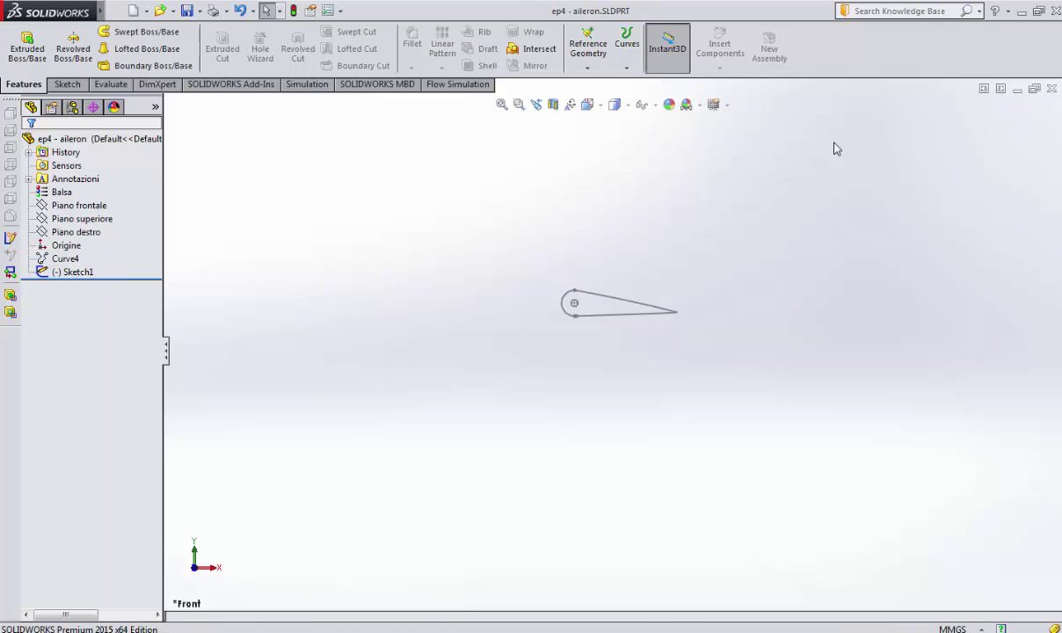
{"action": "left_click", "coordinate": [588, 67]}
{"action": "left_click", "coordinate": [596, 82]}
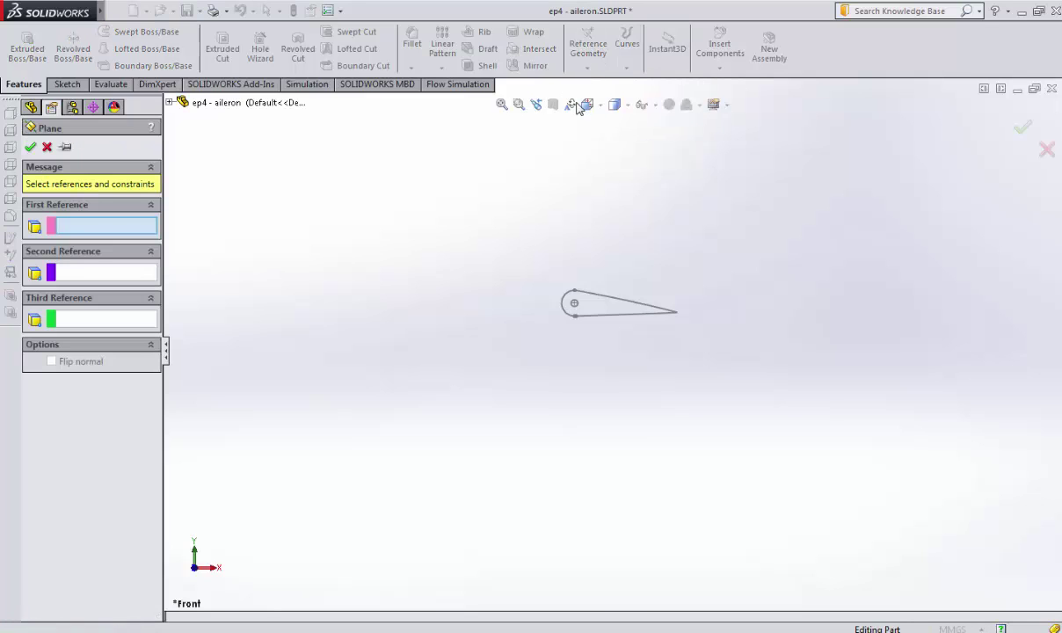
Step: Create 14 reference planes offset 100 mm apart from Piano frontale
{"action": "left_click", "coordinate": [169, 102]}
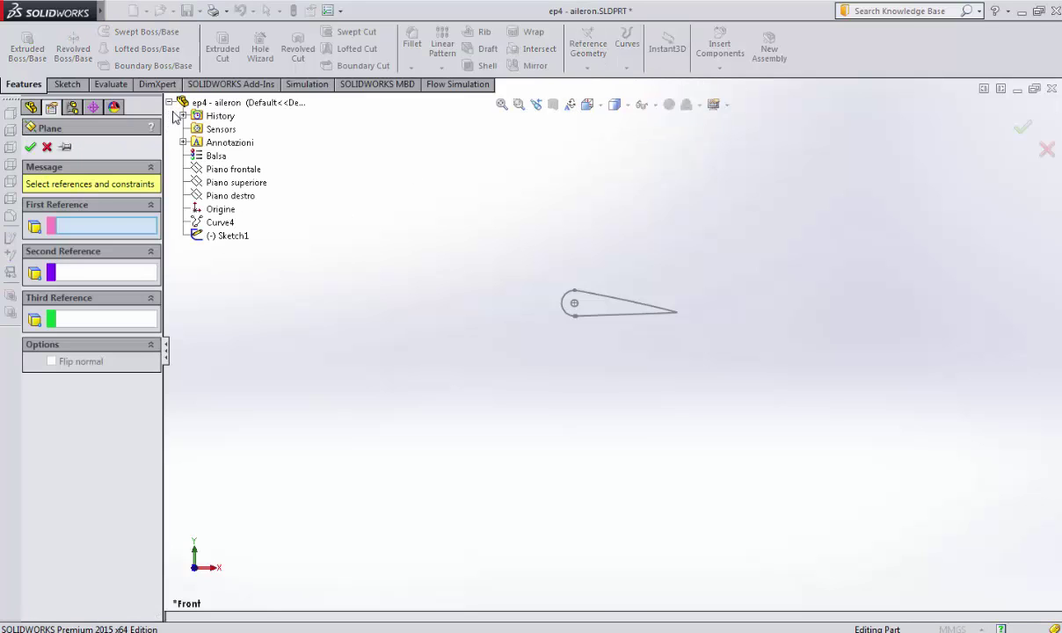
{"action": "left_click", "coordinate": [211, 167]}
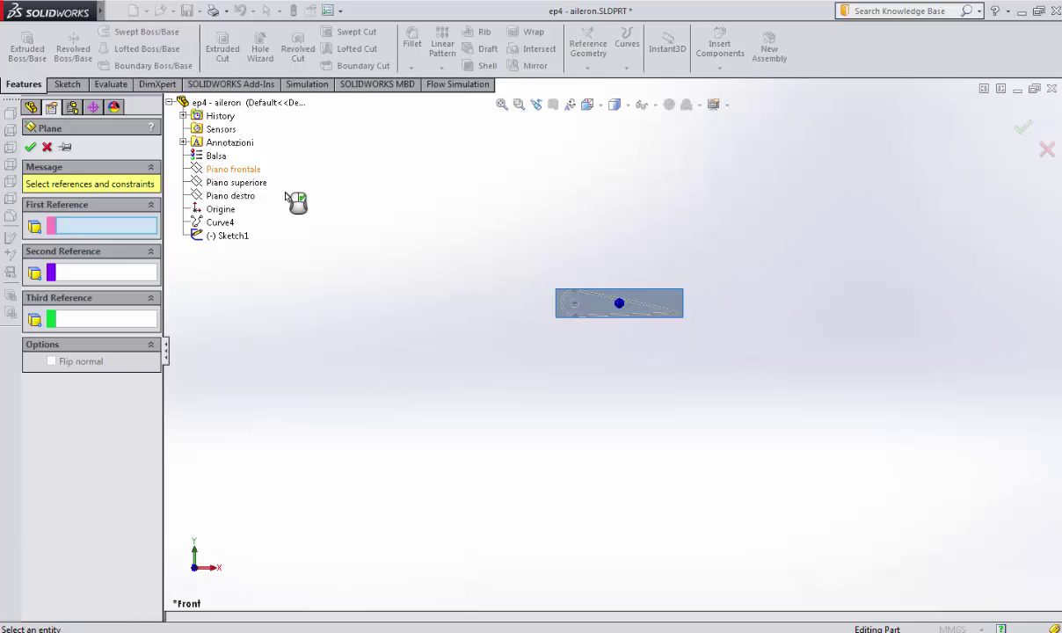
{"action": "middle_click_drag", "start_coordinate": [595, 277], "coordinate": [497, 327]}
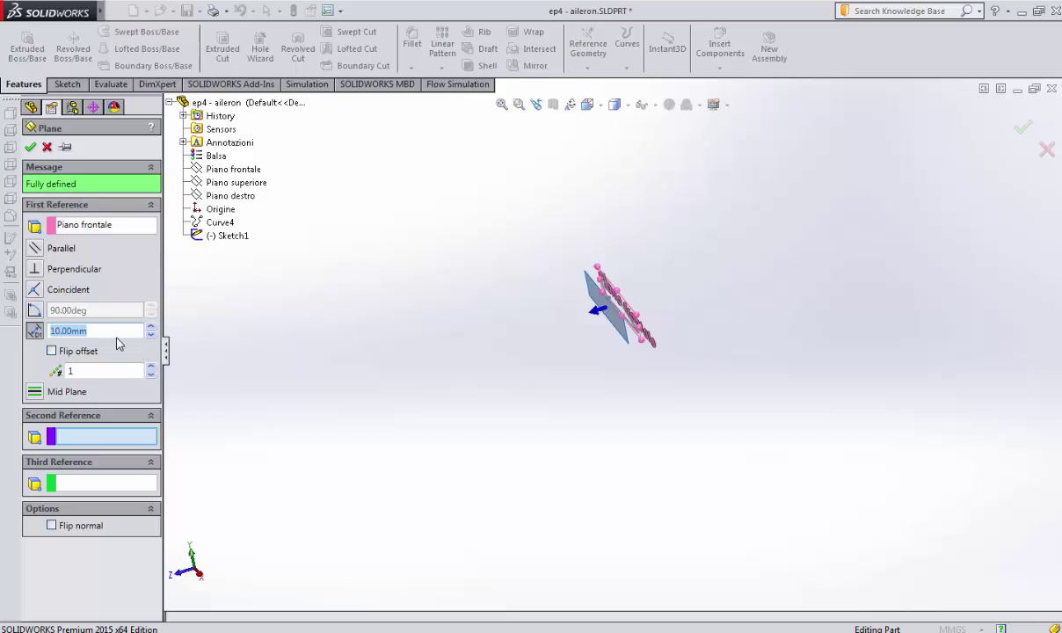
{"action": "type", "text": "1"}
{"action": "key", "text": "Tab"}
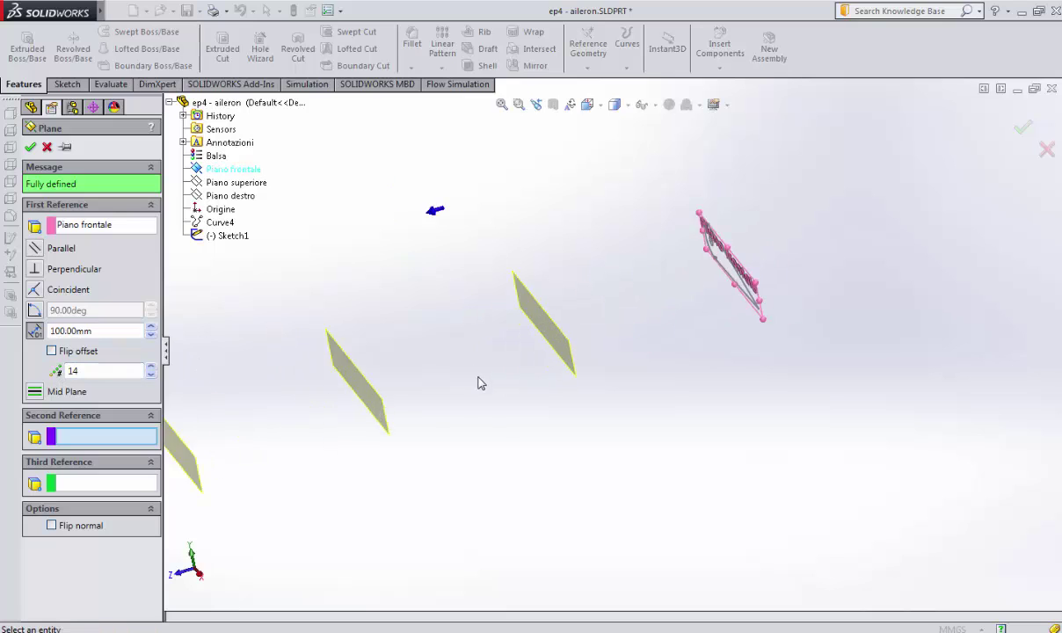
{"action": "scroll", "coordinate": [479, 382], "scroll_direction": "up", "scroll_amount": 3}
{"action": "scroll", "coordinate": [542, 379], "scroll_direction": "up", "scroll_amount": 2}
{"action": "scroll", "coordinate": [543, 379], "scroll_direction": "up", "scroll_amount": 2}
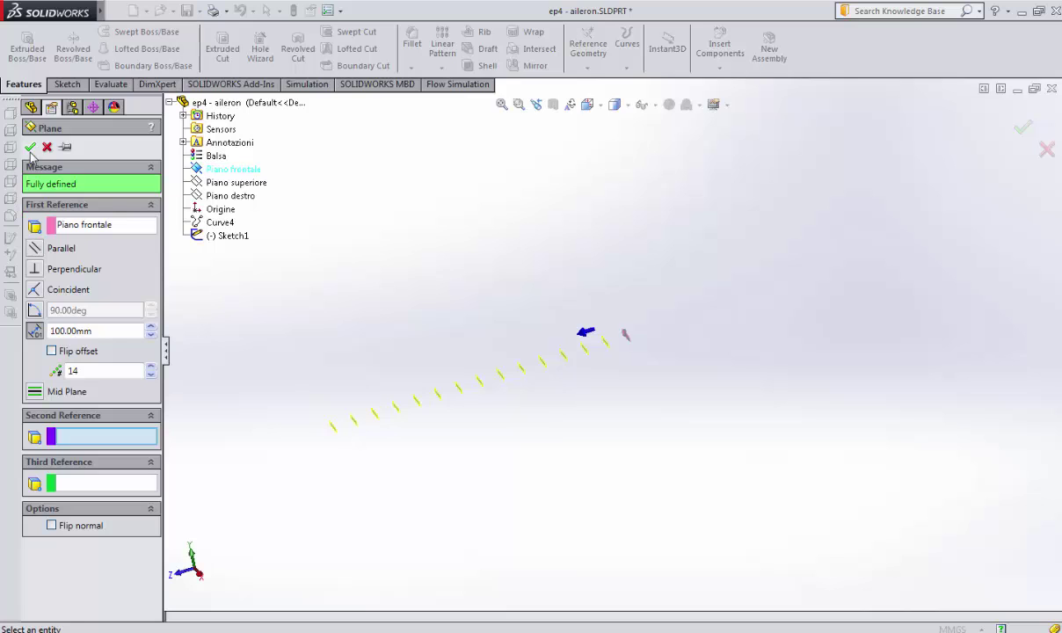
{"action": "key", "text": "Return"}
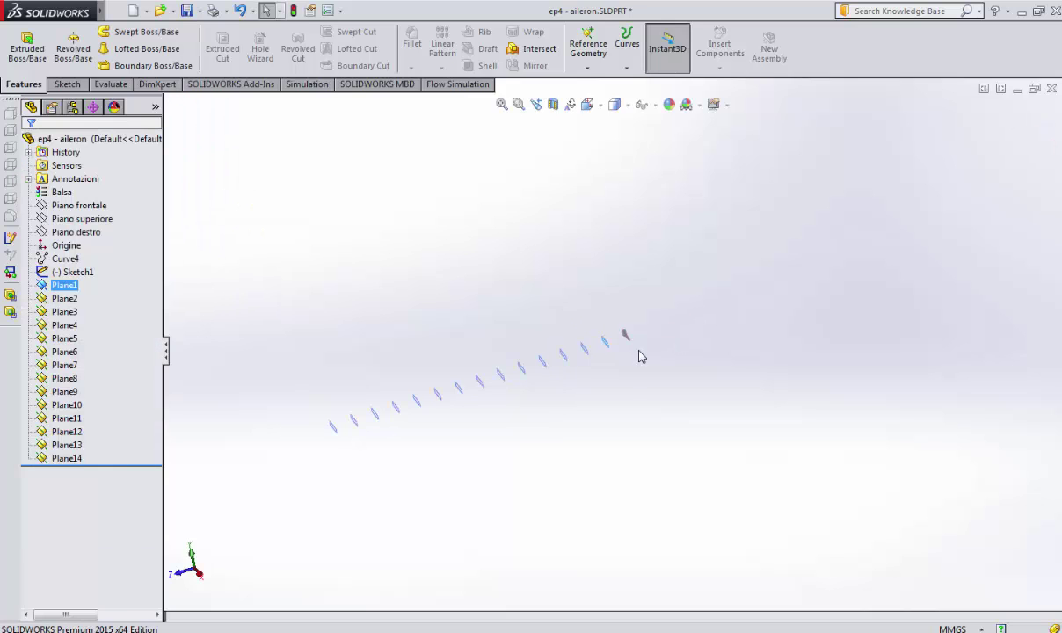
Step: Copy Sketch1's airfoil profile and paste it onto each plane up through Plane9
{"action": "mouse_move", "coordinate": [523, 400]}
{"action": "middle_mouse_down"}
{"action": "mouse_move", "coordinate": [593, 320]}
{"action": "mouse_move", "coordinate": [570, 312]}
{"action": "middle_mouse_up"}
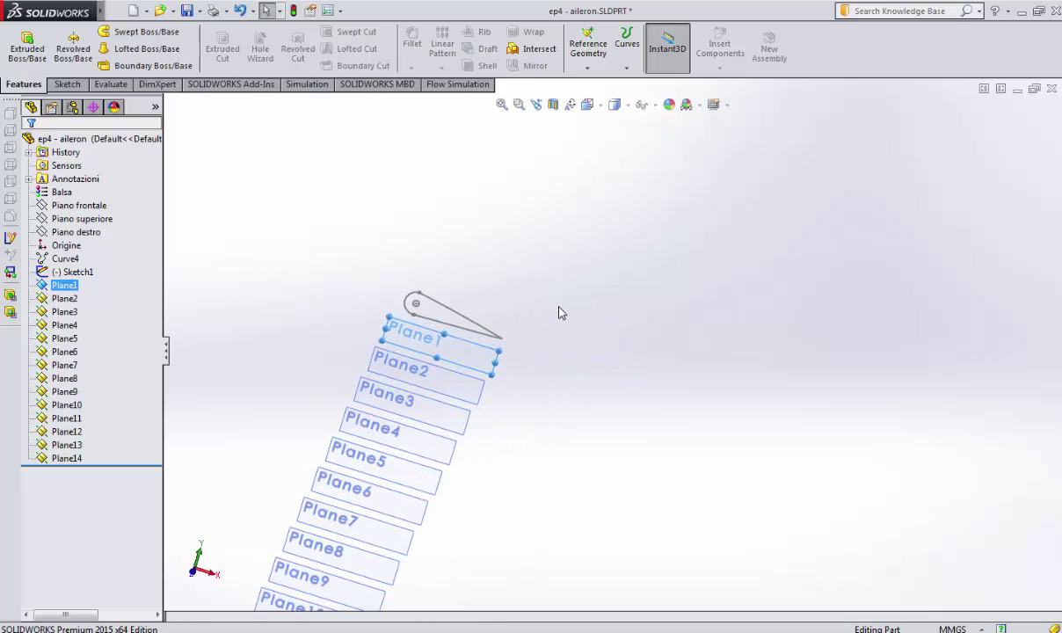
{"action": "scroll", "coordinate": [559, 310], "scroll_direction": "down", "scroll_amount": 1}
{"action": "scroll", "coordinate": [495, 308], "scroll_direction": "down", "scroll_amount": 1}
{"action": "scroll", "coordinate": [491, 308], "scroll_direction": "down", "scroll_amount": 1}
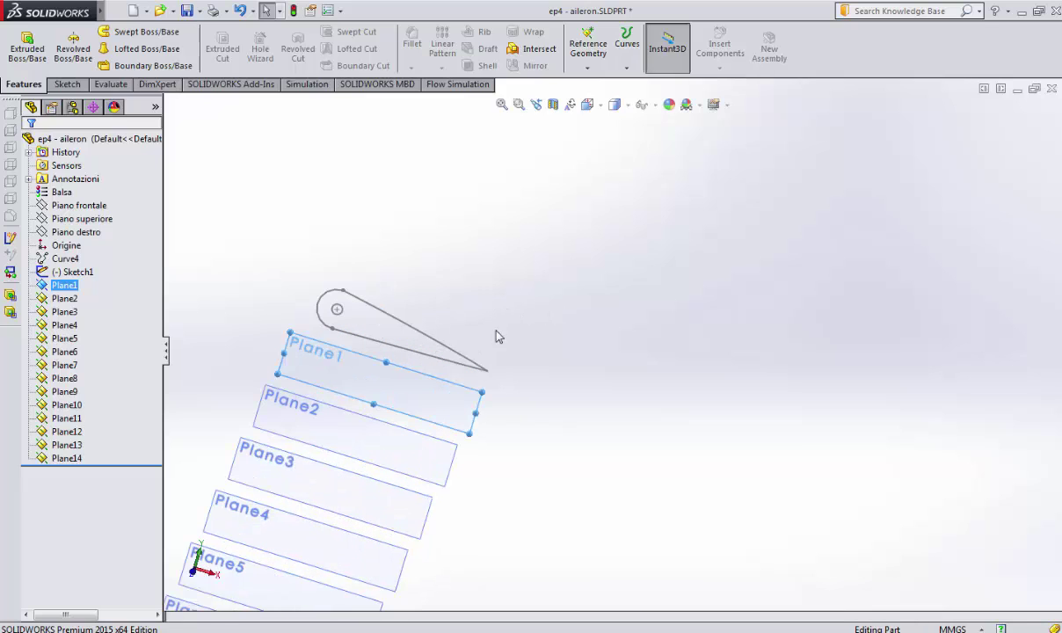
{"action": "left_click", "coordinate": [63, 274]}
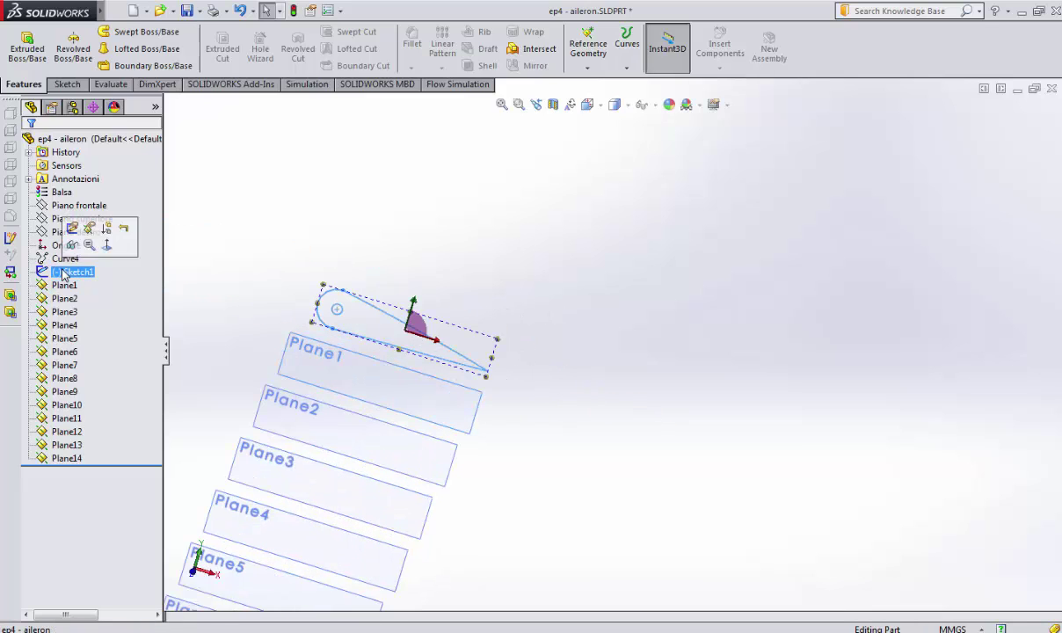
{"action": "left_click", "coordinate": [327, 363]}
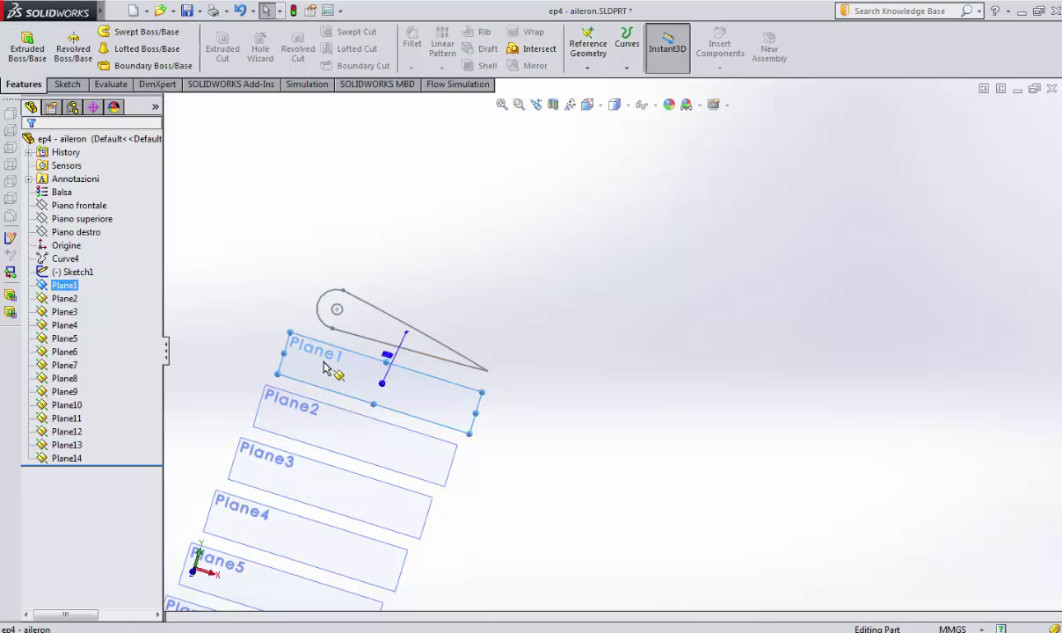
{"action": "key", "text": "ctrl+v"}
{"action": "left_click", "coordinate": [301, 474]}
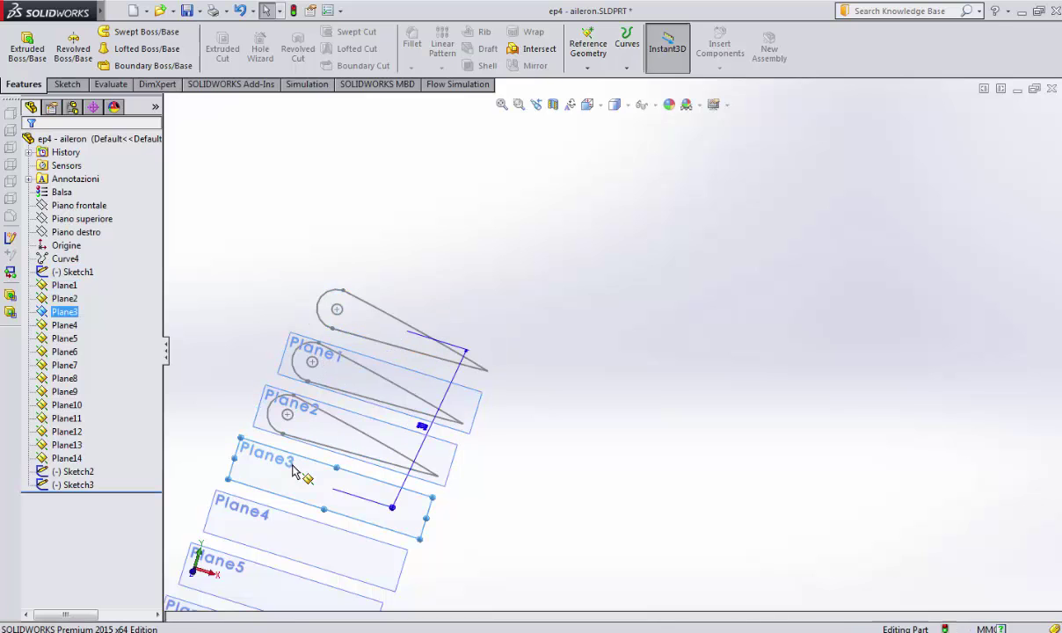
{"action": "key", "text": "ctrl+v"}
{"action": "left_click", "coordinate": [456, 453]}
{"action": "key", "text": "ctrl+v"}
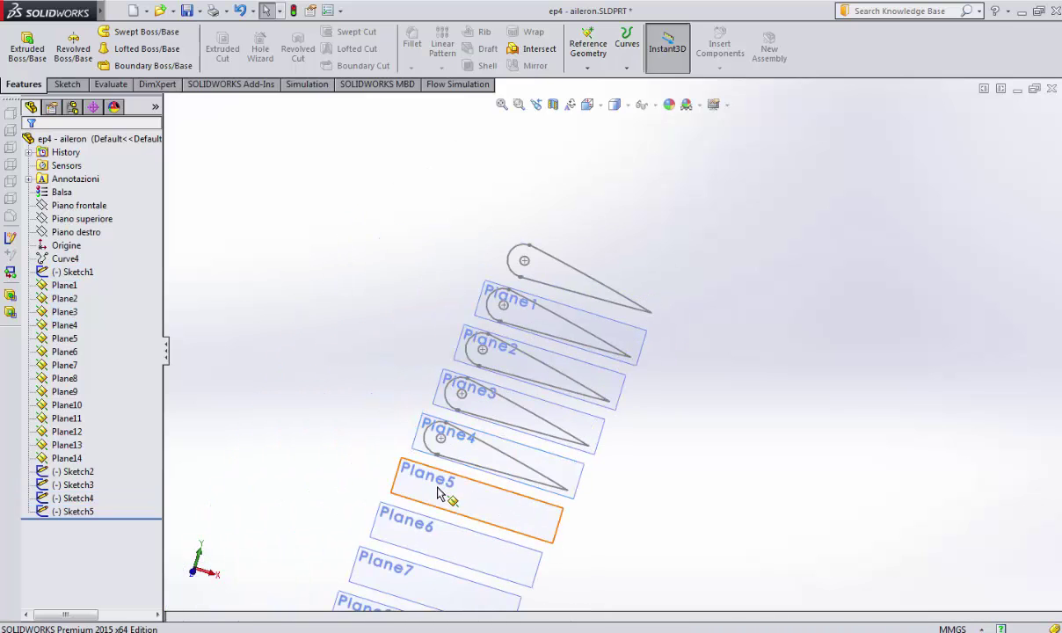
{"action": "left_click", "coordinate": [426, 475]}
{"action": "key", "text": "ctrl+v"}
{"action": "left_click", "coordinate": [422, 525]}
{"action": "key", "text": "ctrl+v"}
{"action": "scroll", "coordinate": [422, 532], "scroll_direction": "down", "scroll_amount": 2}
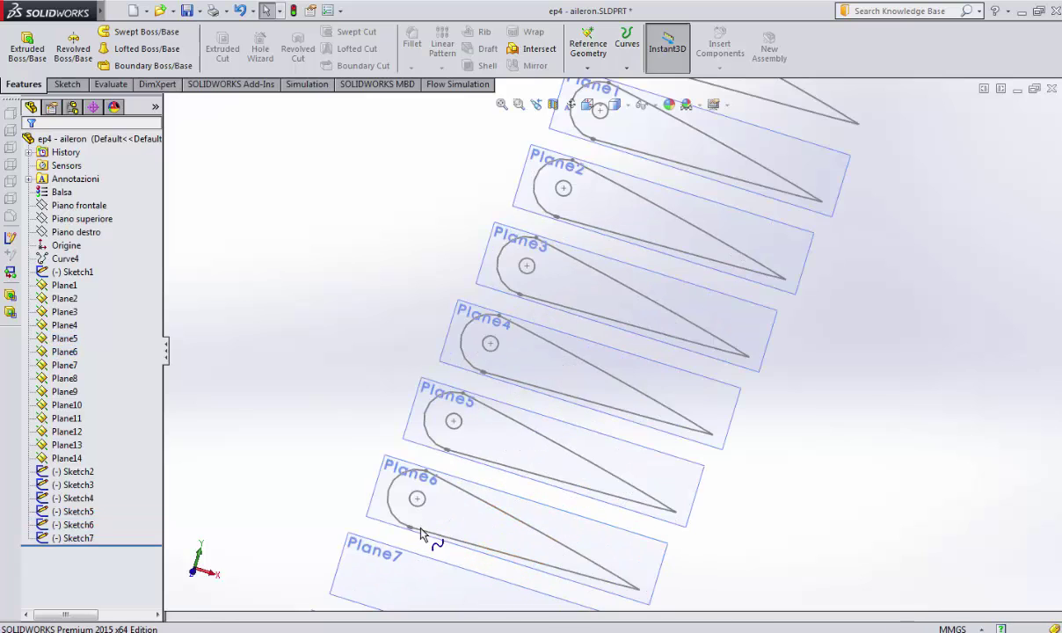
{"action": "scroll", "coordinate": [484, 510], "scroll_direction": "up", "scroll_amount": 3}
{"action": "left_click", "coordinate": [517, 464]}
{"action": "key", "text": "ctrl+v"}
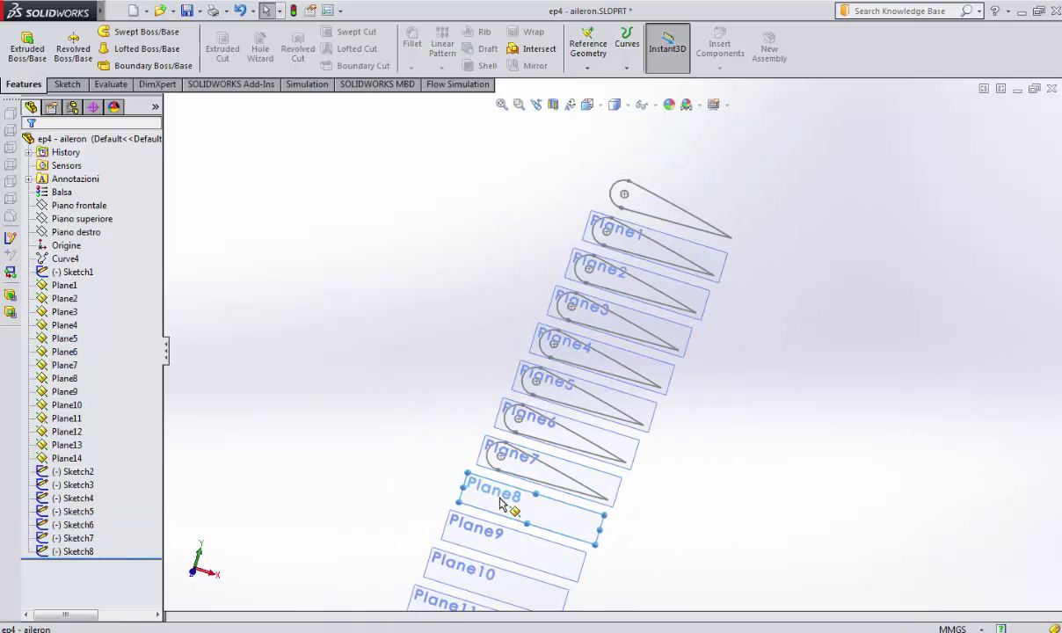
{"action": "left_click", "coordinate": [497, 493]}
{"action": "key", "text": "ctrl+v"}
{"action": "left_click", "coordinate": [482, 540]}
{"action": "key", "text": "ctrl+v"}
Step: Paste the airfoil profile onto Plane10 through Plane14
{"action": "scroll", "coordinate": [519, 527], "scroll_direction": "up", "scroll_amount": 2}
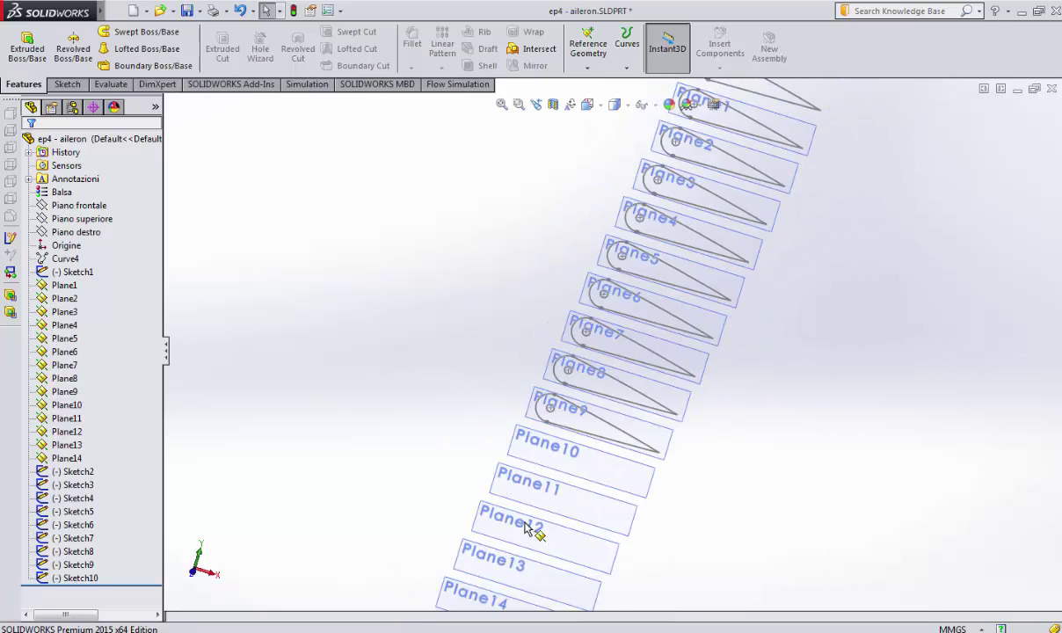
{"action": "scroll", "coordinate": [534, 415], "scroll_direction": "up", "scroll_amount": 2}
{"action": "scroll", "coordinate": [591, 397], "scroll_direction": "down", "scroll_amount": 2}
{"action": "left_click", "coordinate": [591, 398]}
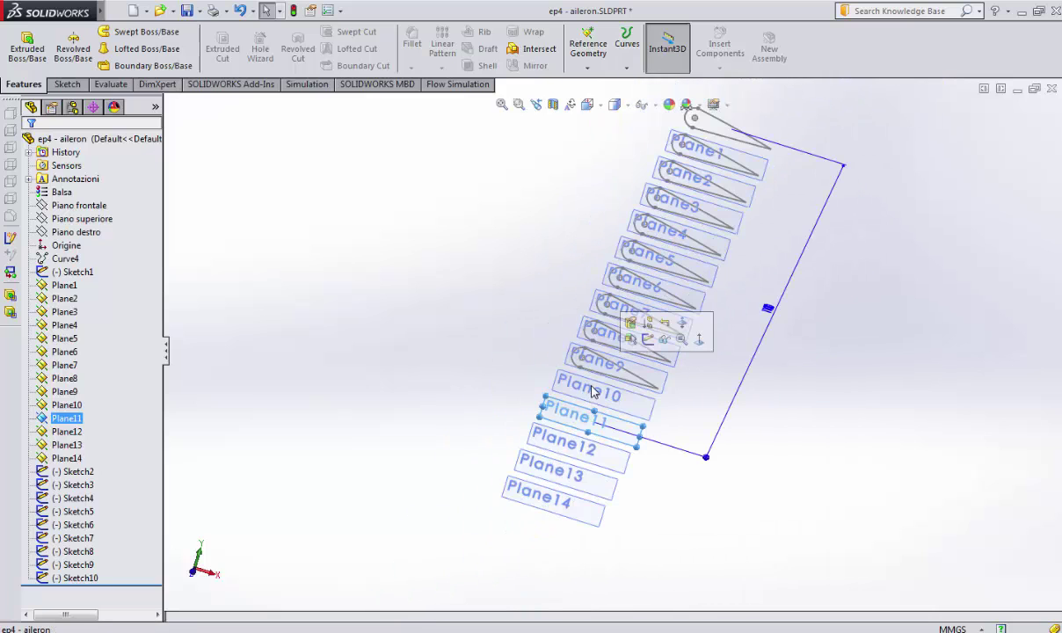
{"action": "scroll", "coordinate": [594, 393], "scroll_direction": "down", "scroll_amount": 1}
{"action": "scroll", "coordinate": [598, 389], "scroll_direction": "down", "scroll_amount": 1}
{"action": "left_click", "coordinate": [600, 384]}
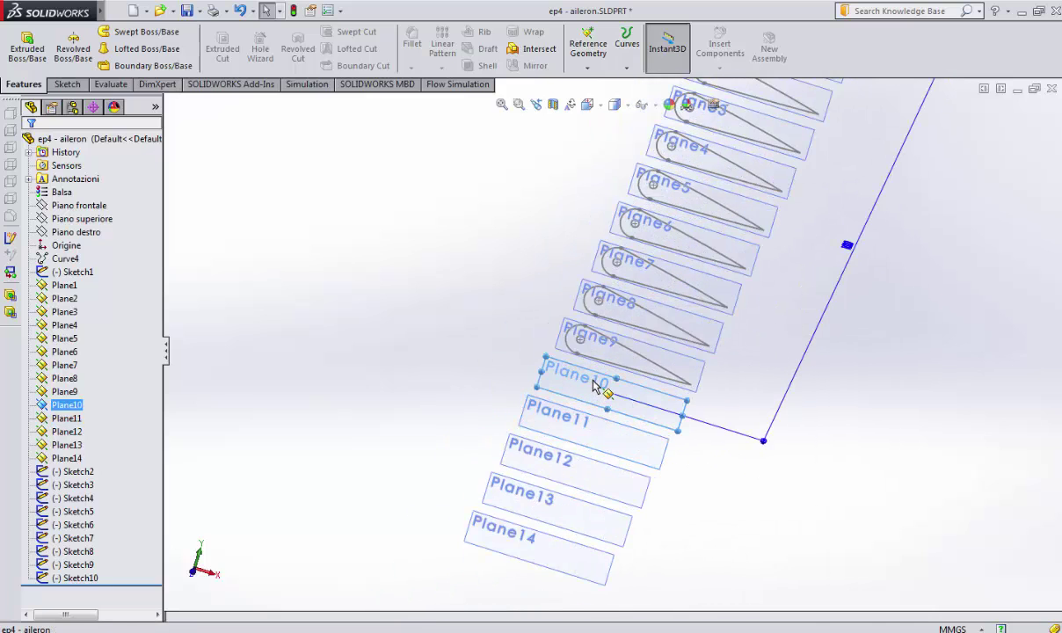
{"action": "key", "text": "ctrl+v"}
{"action": "scroll", "coordinate": [568, 420], "scroll_direction": "down", "scroll_amount": 1}
{"action": "left_click", "coordinate": [567, 421]}
{"action": "key", "text": "ctrl+v"}
{"action": "left_click", "coordinate": [550, 456]}
{"action": "key", "text": "ctrl+v"}
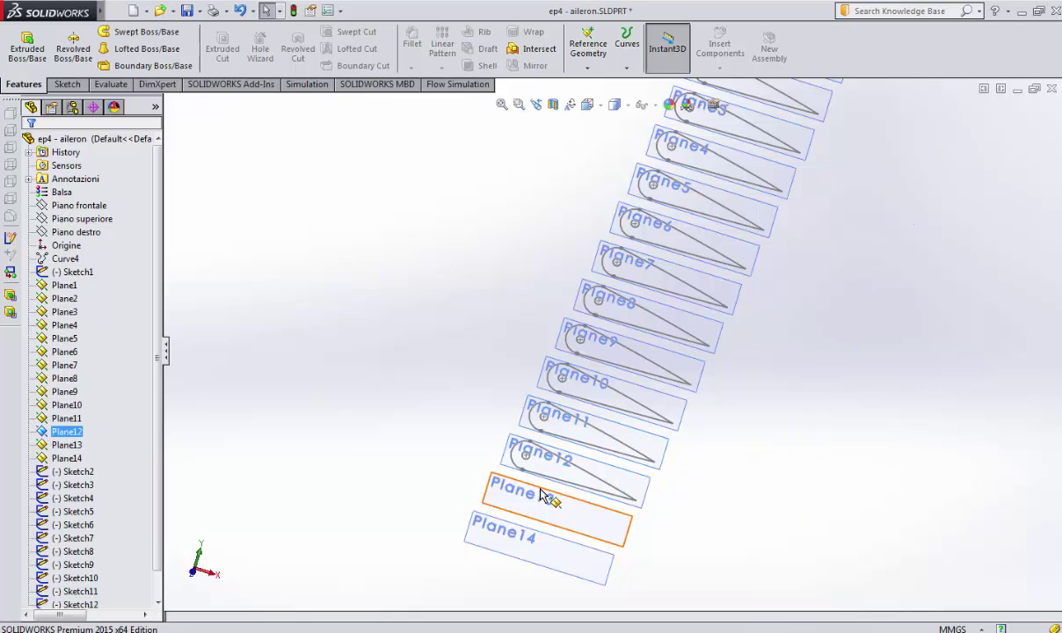
{"action": "left_click", "coordinate": [539, 499]}
{"action": "key", "text": "ctrl+v"}
{"action": "left_click", "coordinate": [510, 538]}
{"action": "key", "text": "ctrl+v"}
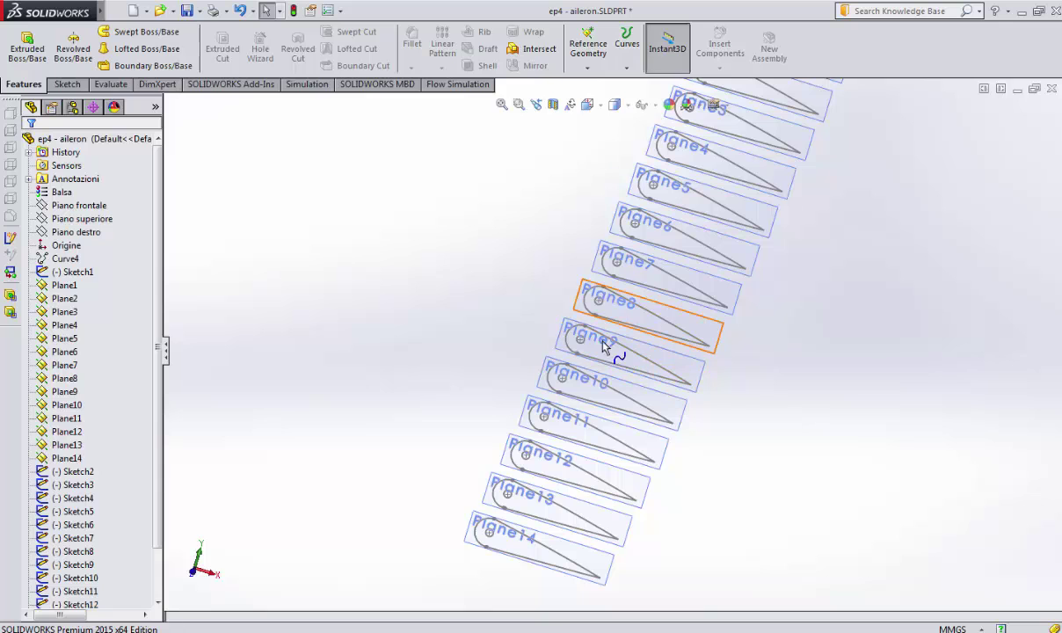
{"action": "scroll", "coordinate": [695, 290], "scroll_direction": "up", "scroll_amount": 1}
{"action": "scroll", "coordinate": [723, 304], "scroll_direction": "up", "scroll_amount": 1}
{"action": "scroll", "coordinate": [702, 301], "scroll_direction": "up", "scroll_amount": 2}
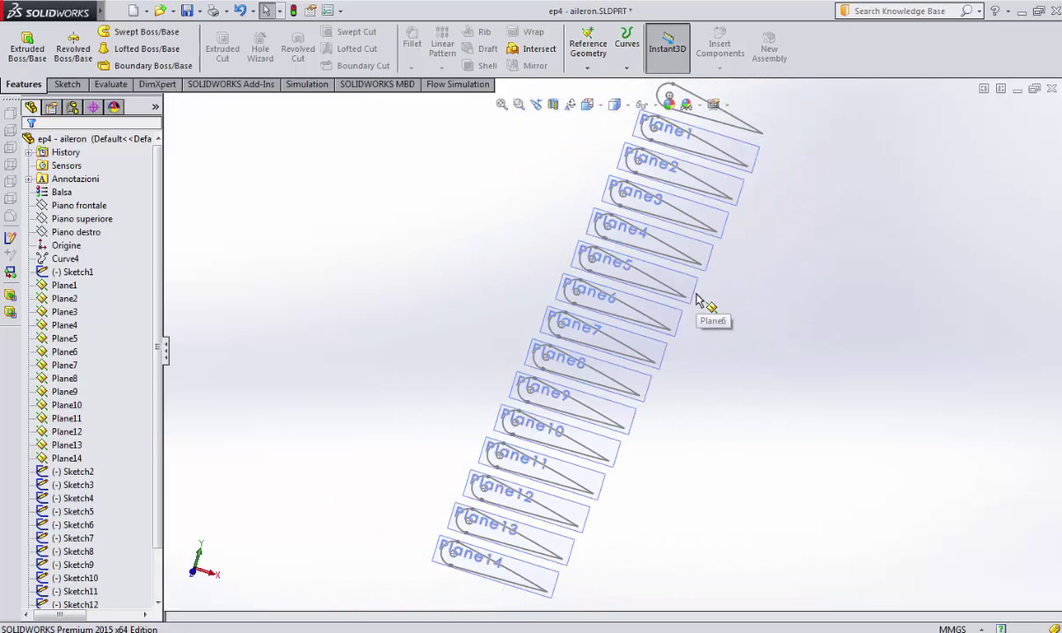
{"action": "scroll", "coordinate": [697, 301], "scroll_direction": "up", "scroll_amount": 1}
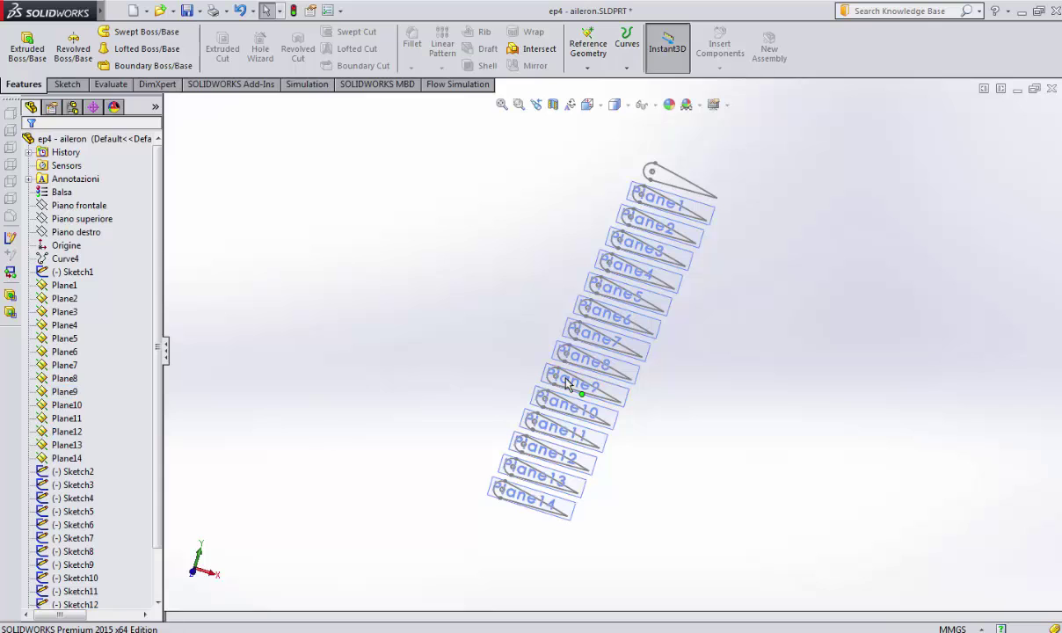
{"action": "left_click", "coordinate": [66, 458]}
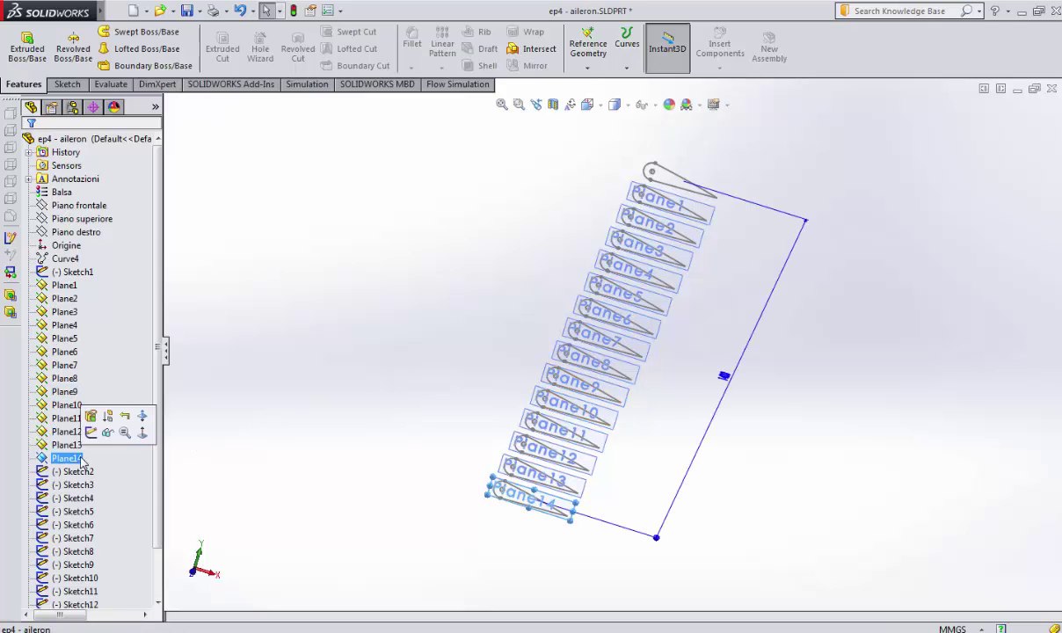
{"action": "left_click", "coordinate": [70, 287], "text": "ctrl"}
{"action": "right_click", "coordinate": [76, 297]}
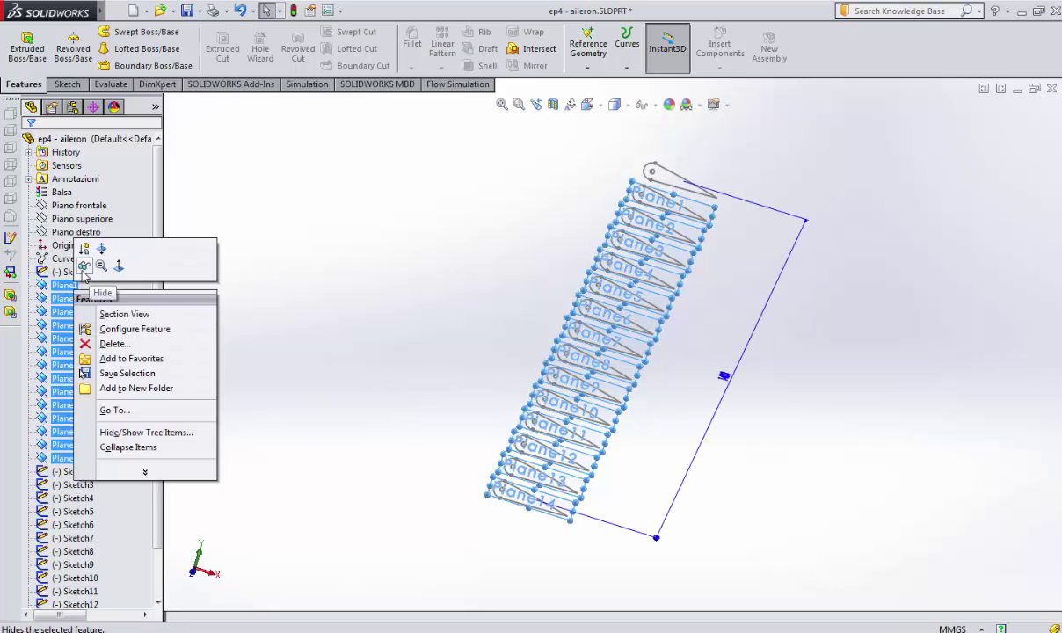
{"action": "left_click", "coordinate": [83, 247]}
{"action": "mouse_move", "coordinate": [759, 326]}
{"action": "middle_mouse_down"}
{"action": "mouse_move", "coordinate": [752, 313]}
{"action": "mouse_move", "coordinate": [699, 321]}
{"action": "mouse_move", "coordinate": [730, 356]}
{"action": "mouse_move", "coordinate": [738, 350]}
{"action": "middle_mouse_up"}
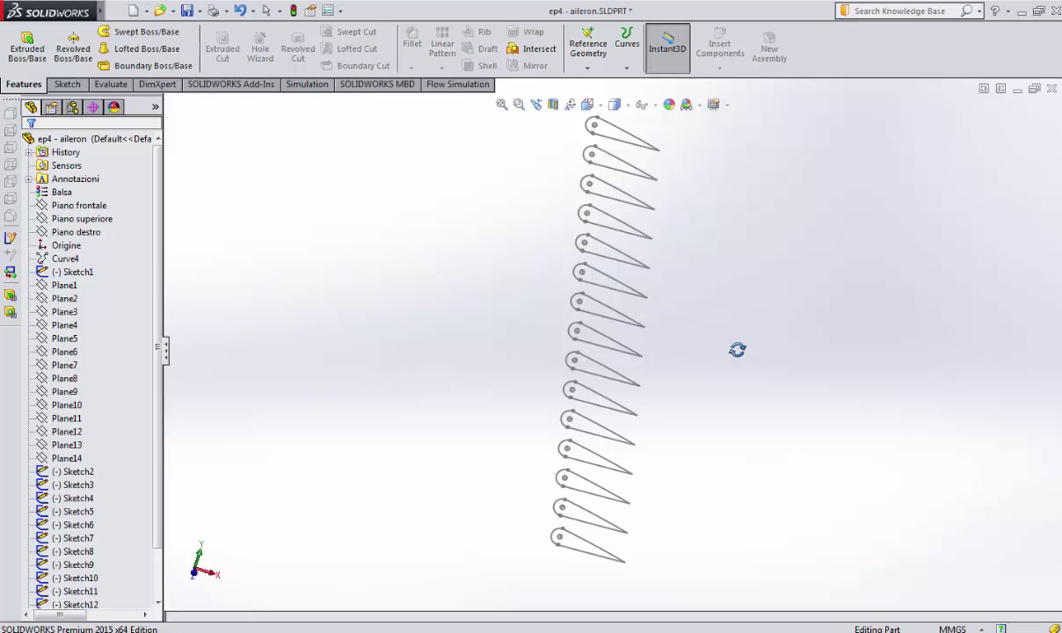
{"action": "left_click", "coordinate": [63, 287]}
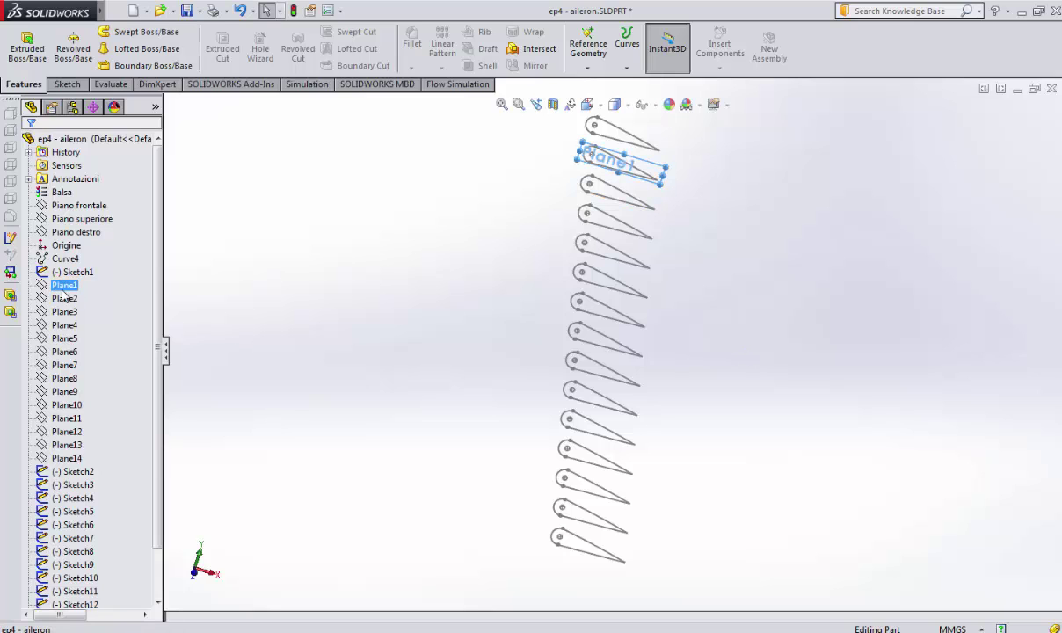
{"action": "left_click", "coordinate": [72, 459], "text": "shift"}
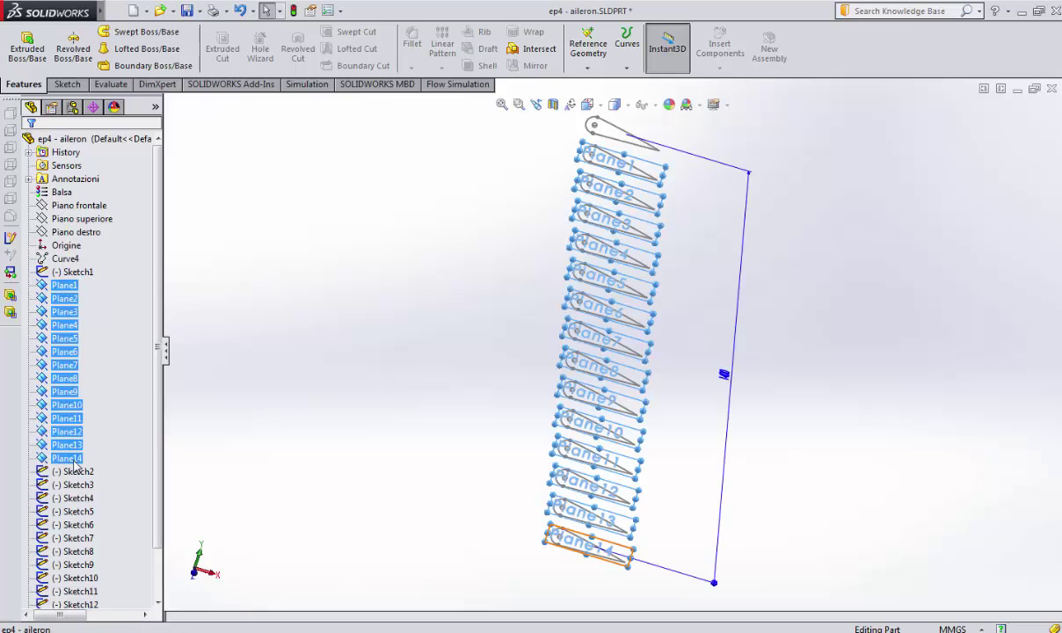
{"action": "right_click", "coordinate": [76, 462]}
{"action": "left_click", "coordinate": [88, 387]}
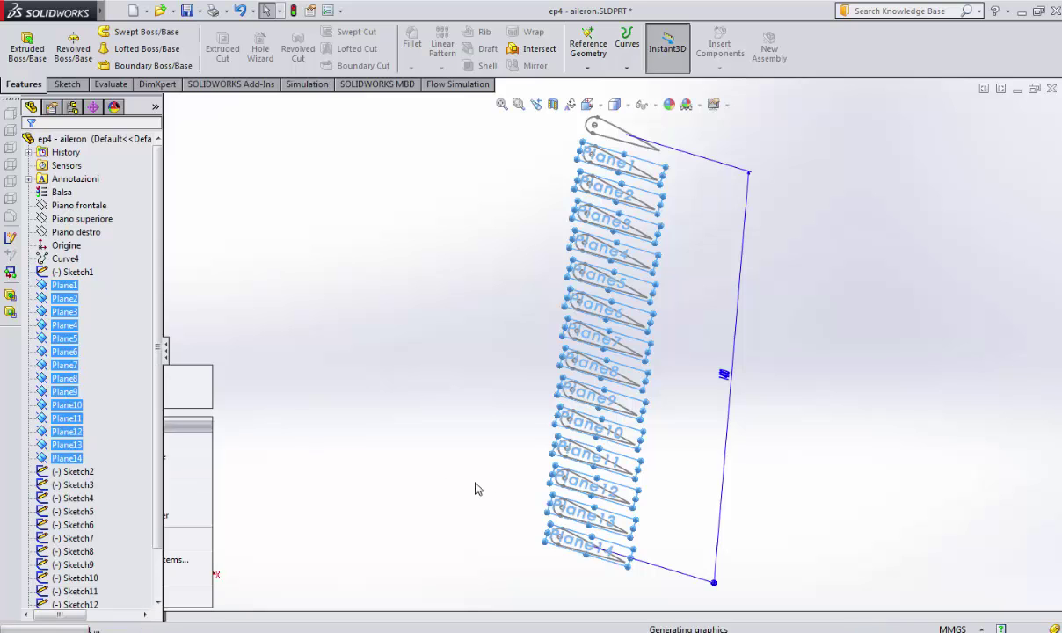
Step: Switch to SketchBook Pro and circle the 60 cm value in the CLARK Y box
{"action": "key", "text": "alt+Tab"}
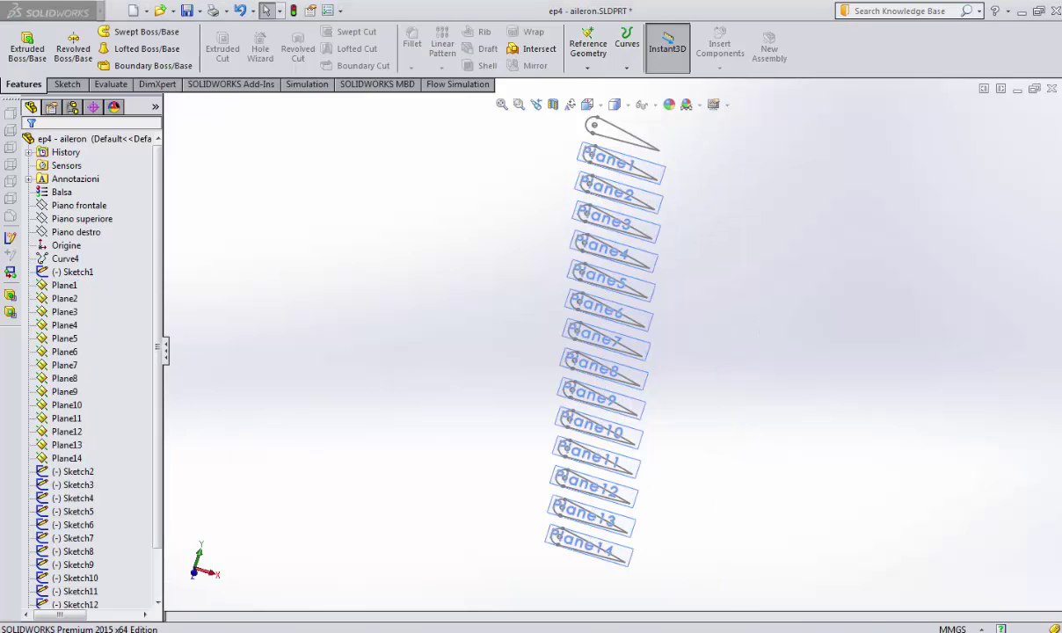
{"action": "key", "text": "alt+Tab"}
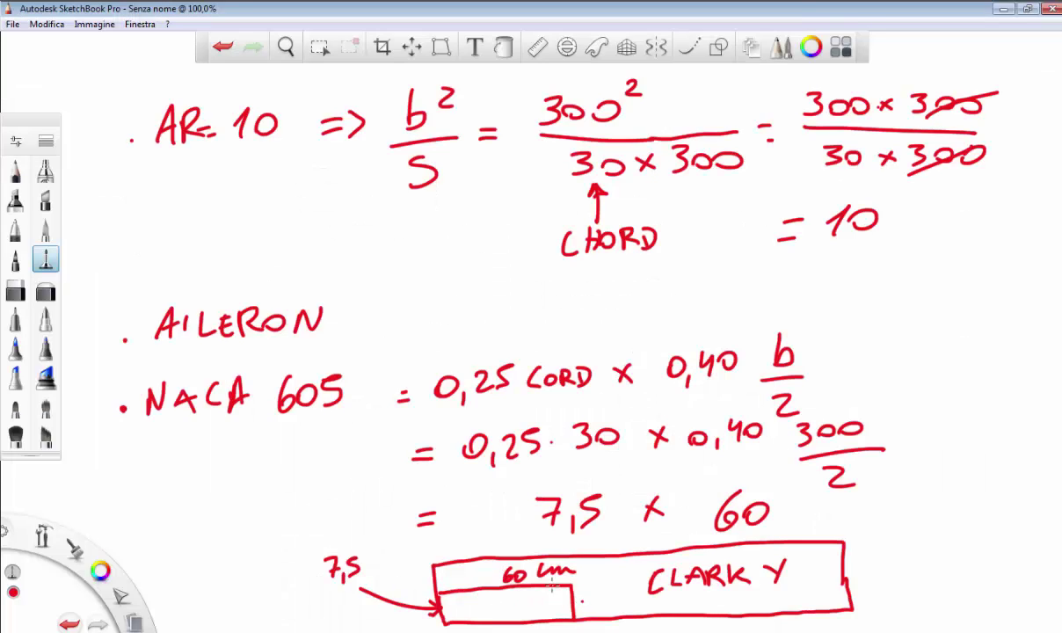
{"action": "left_click_drag", "start_coordinate": [492, 549], "coordinate": [495, 552]}
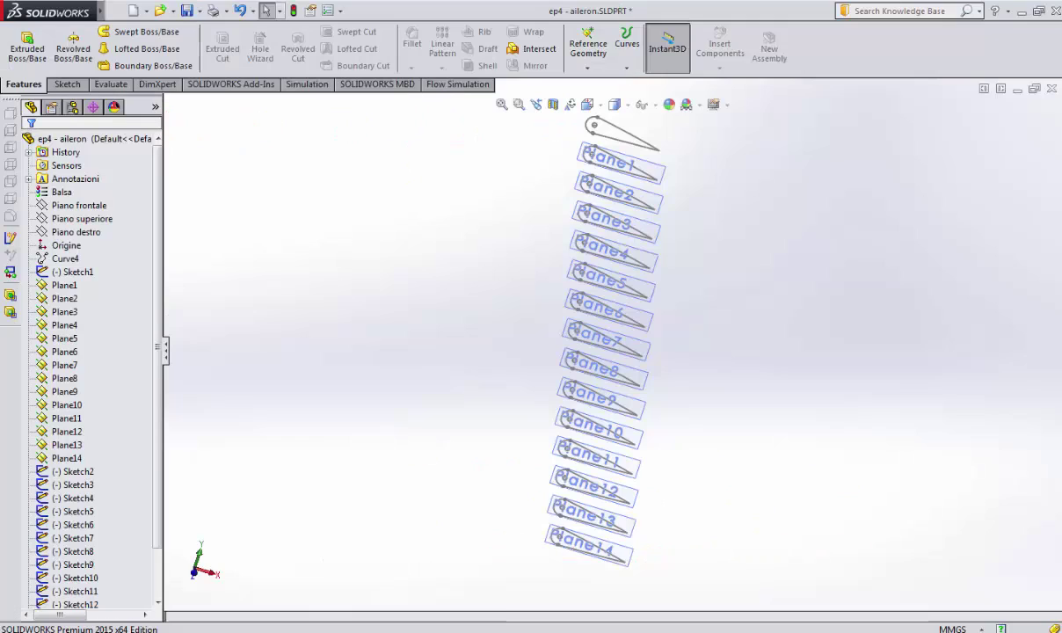
{"action": "scroll", "coordinate": [662, 523], "scroll_direction": "down", "scroll_amount": 2}
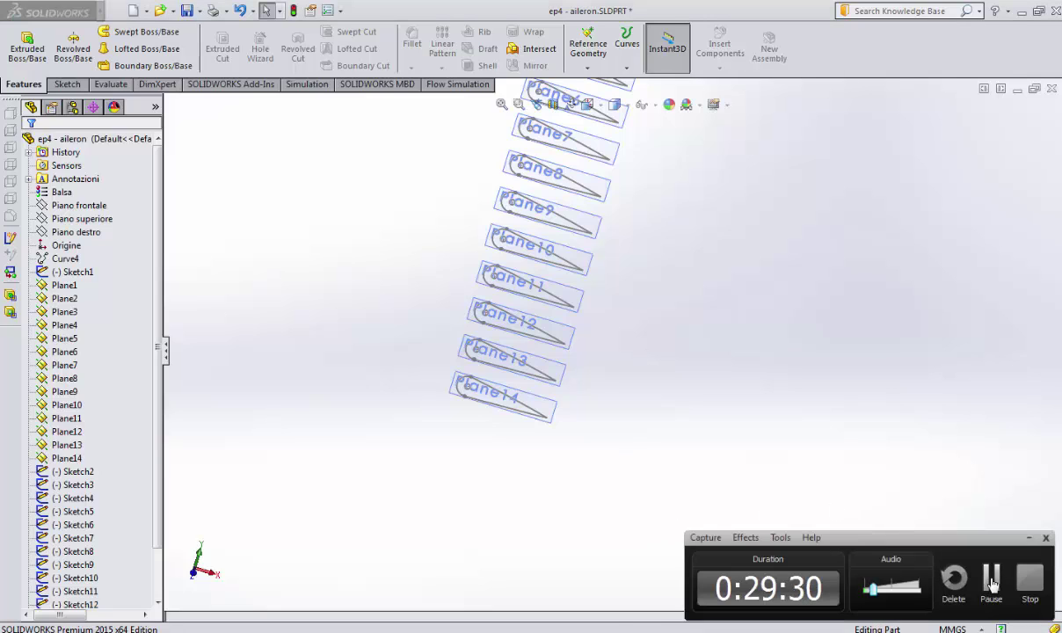
{"action": "scroll", "coordinate": [691, 374], "scroll_direction": "down", "scroll_amount": 2}
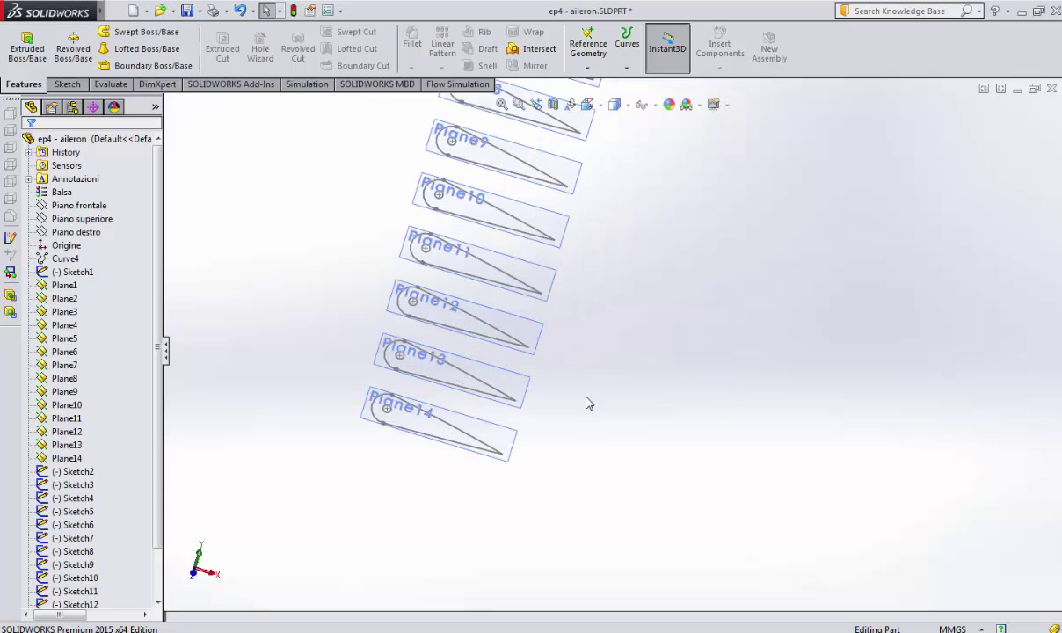
{"action": "scroll", "coordinate": [613, 328], "scroll_direction": "down", "scroll_amount": 1}
{"action": "scroll", "coordinate": [607, 348], "scroll_direction": "up", "scroll_amount": 2}
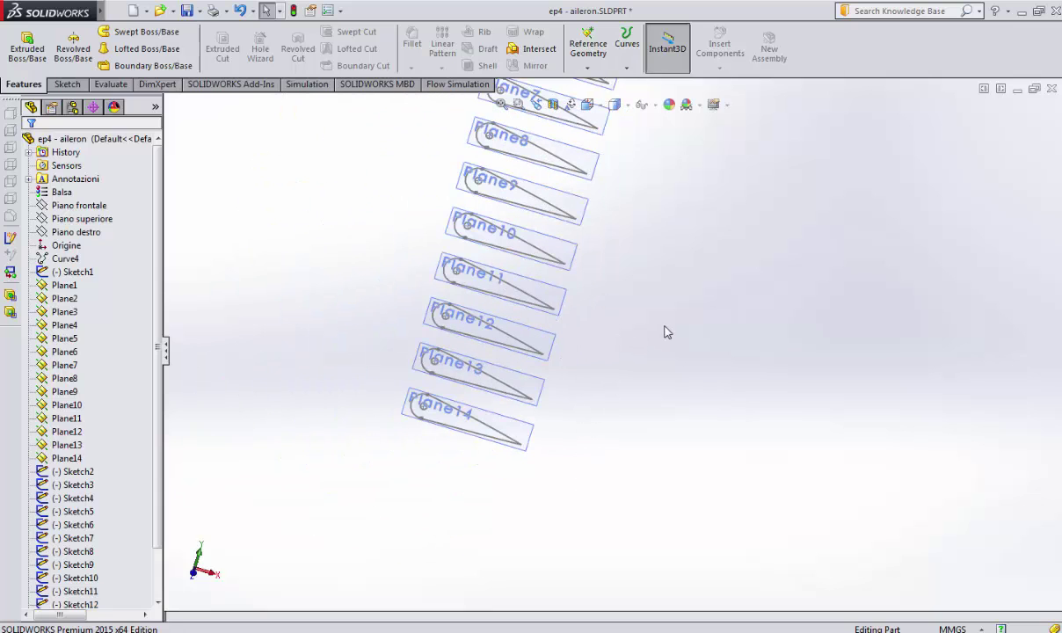
{"action": "mouse_move", "coordinate": [666, 333]}
{"action": "middle_mouse_down"}
{"action": "mouse_move", "coordinate": [651, 351]}
{"action": "mouse_move", "coordinate": [609, 321]}
{"action": "mouse_move", "coordinate": [653, 290]}
{"action": "middle_mouse_up"}
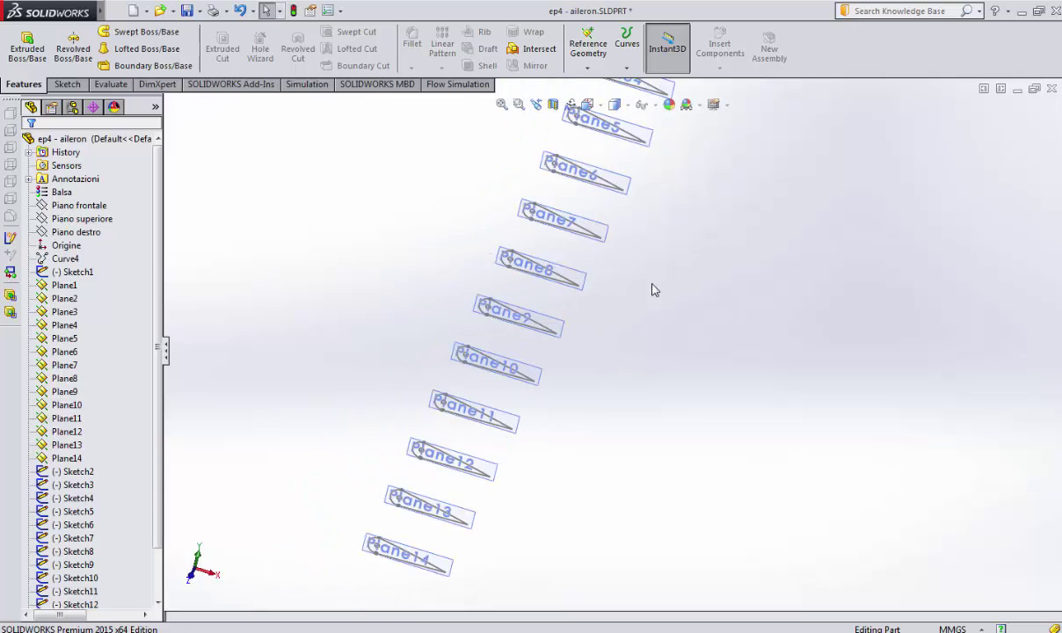
{"action": "scroll", "coordinate": [653, 290], "scroll_direction": "up", "scroll_amount": 2}
{"action": "left_click", "coordinate": [675, 155]}
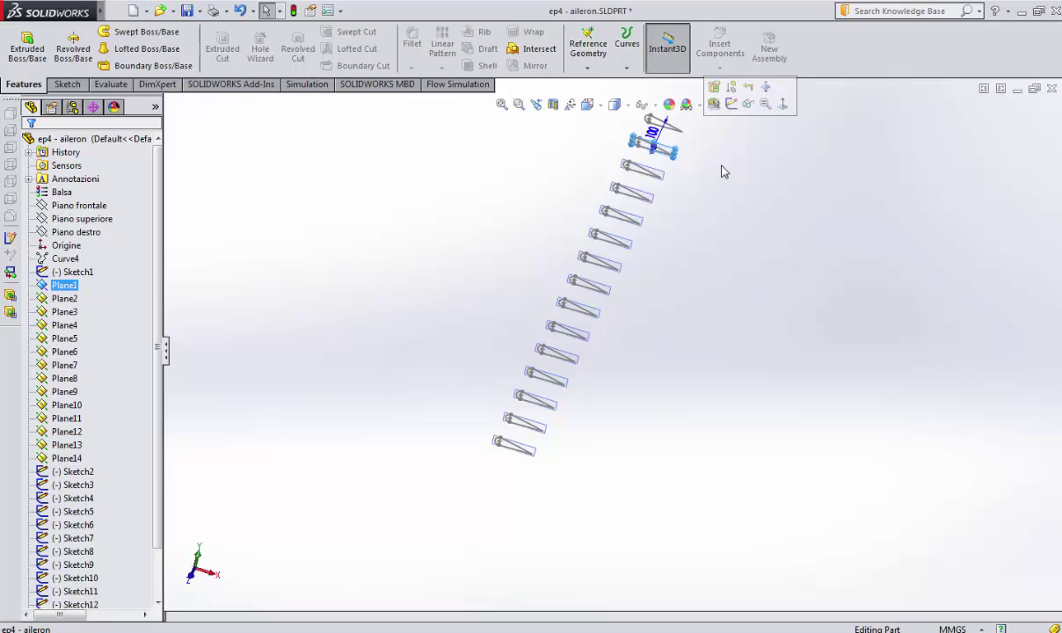
Step: Delete Sketch2, Sketch3 and Sketch4, the profiles on Plane1 to Plane3, confirming each deletion
{"action": "left_click", "coordinate": [658, 154]}
{"action": "scroll", "coordinate": [664, 167], "scroll_direction": "down", "scroll_amount": 5}
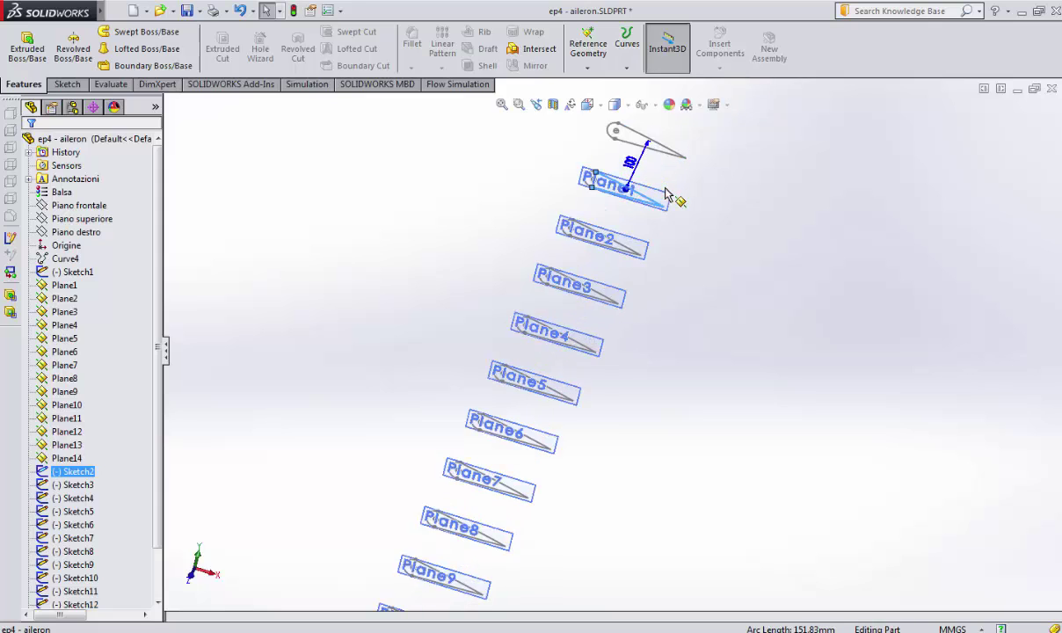
{"action": "left_click", "coordinate": [640, 211]}
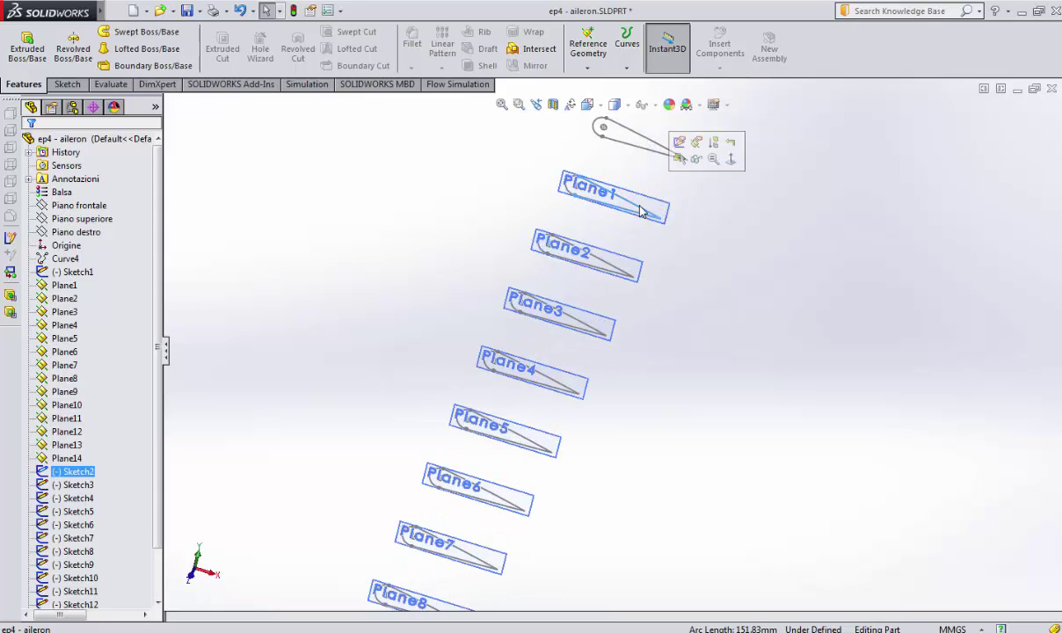
{"action": "key", "text": "Delete"}
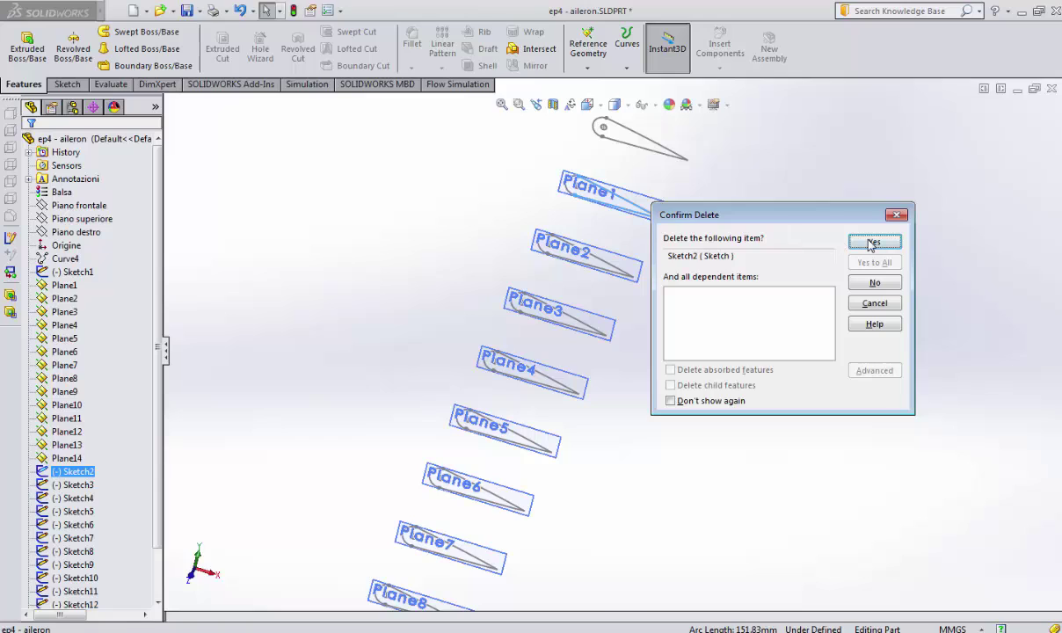
{"action": "left_click", "coordinate": [869, 245]}
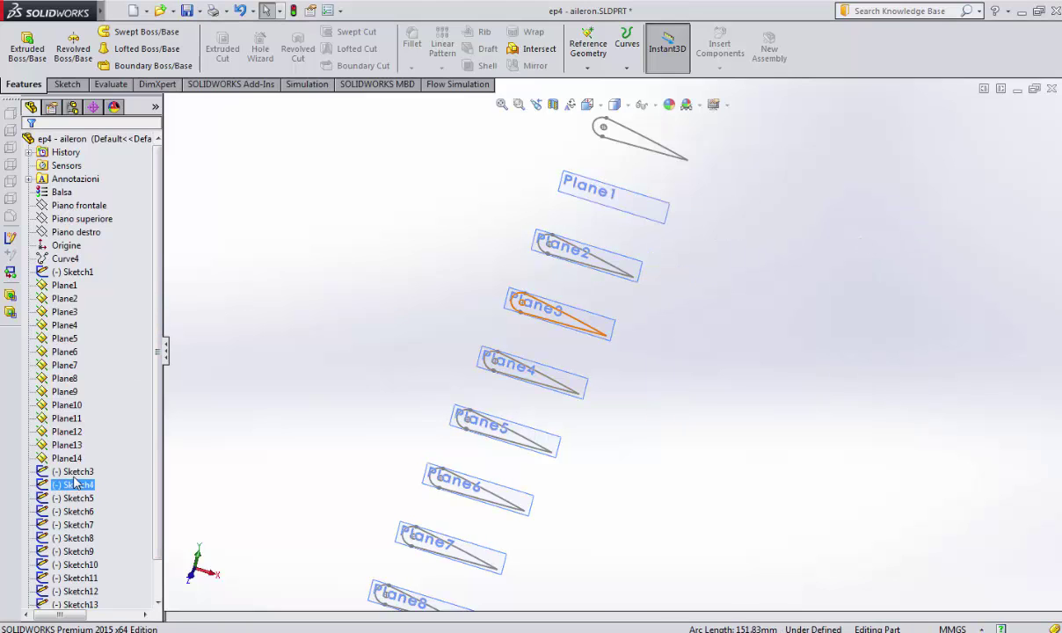
{"action": "left_click", "coordinate": [76, 475]}
{"action": "key", "text": "Delete"}
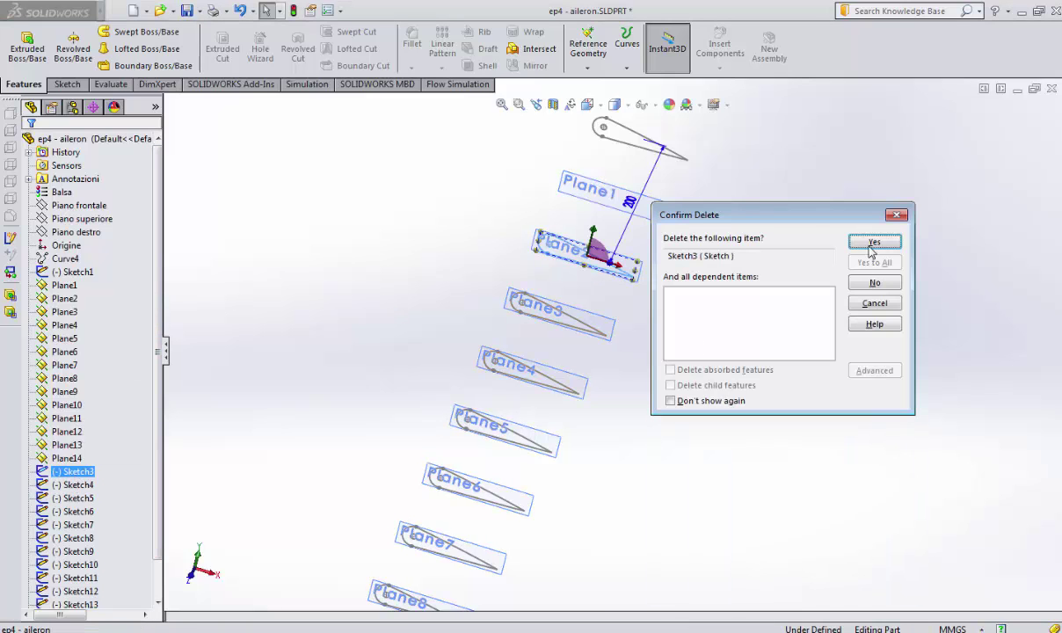
{"action": "left_click", "coordinate": [873, 243]}
{"action": "left_click", "coordinate": [85, 474]}
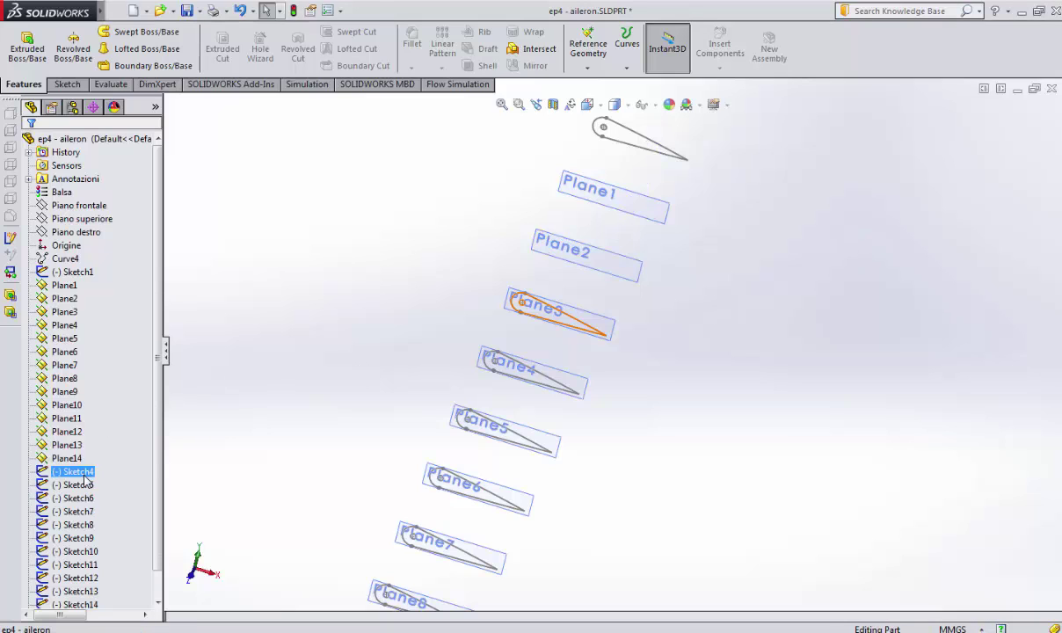
{"action": "key", "text": "Delete"}
{"action": "key", "text": "Return"}
{"action": "left_click", "coordinate": [84, 484]}
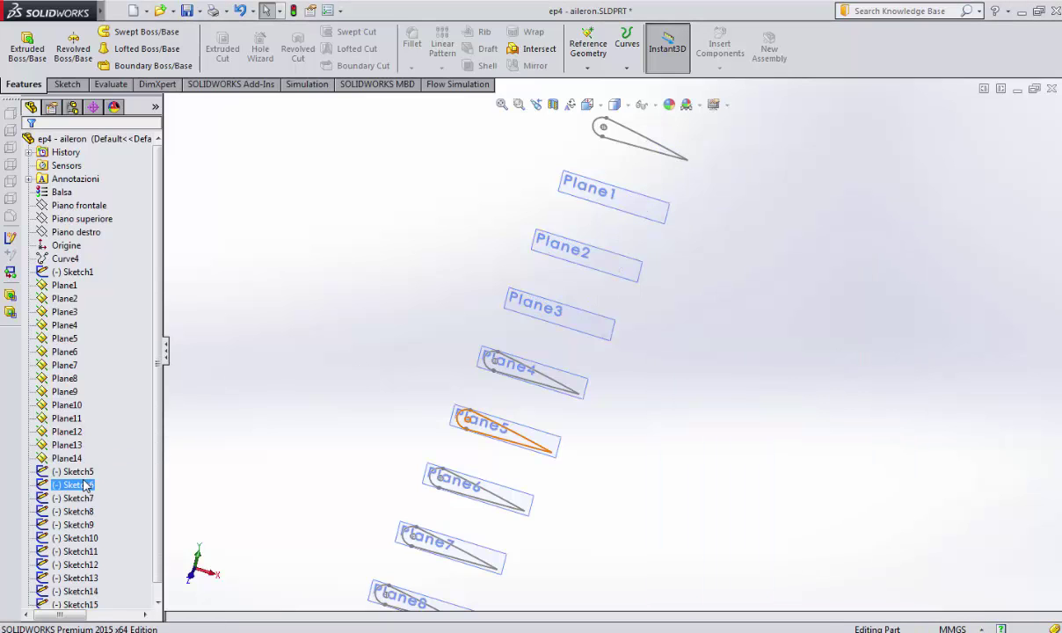
{"action": "left_click", "coordinate": [81, 472]}
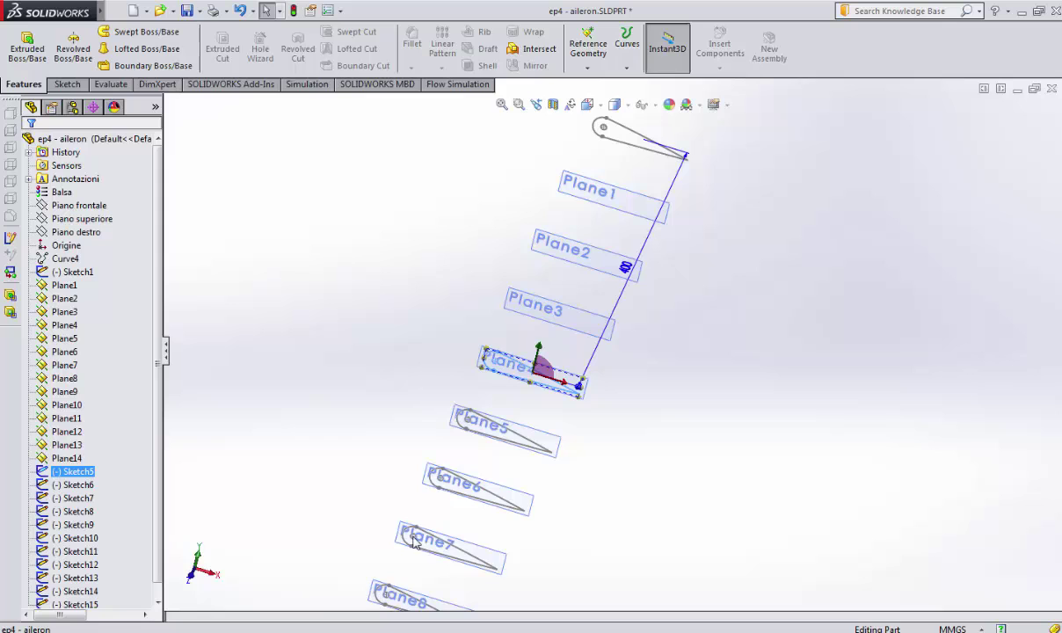
Step: Zoom out and check that Plane8 and Plane7 sit at 800 and 700 along the span
{"action": "scroll", "coordinate": [493, 554], "scroll_direction": "up", "scroll_amount": 2}
{"action": "scroll", "coordinate": [541, 563], "scroll_direction": "up", "scroll_amount": 2}
{"action": "scroll", "coordinate": [554, 560], "scroll_direction": "up", "scroll_amount": 2}
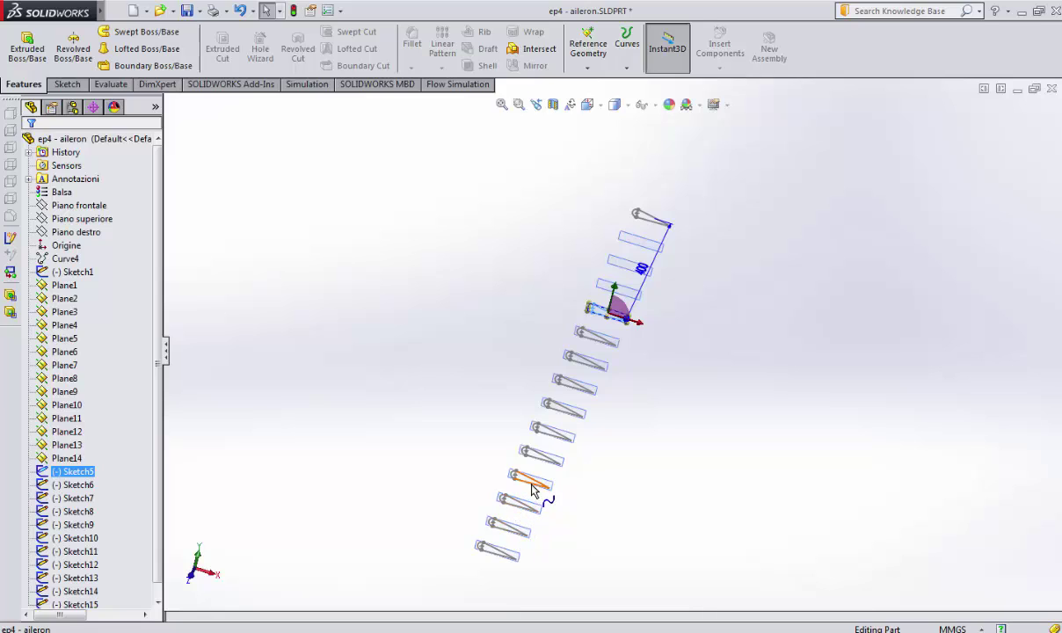
{"action": "left_click", "coordinate": [564, 411]}
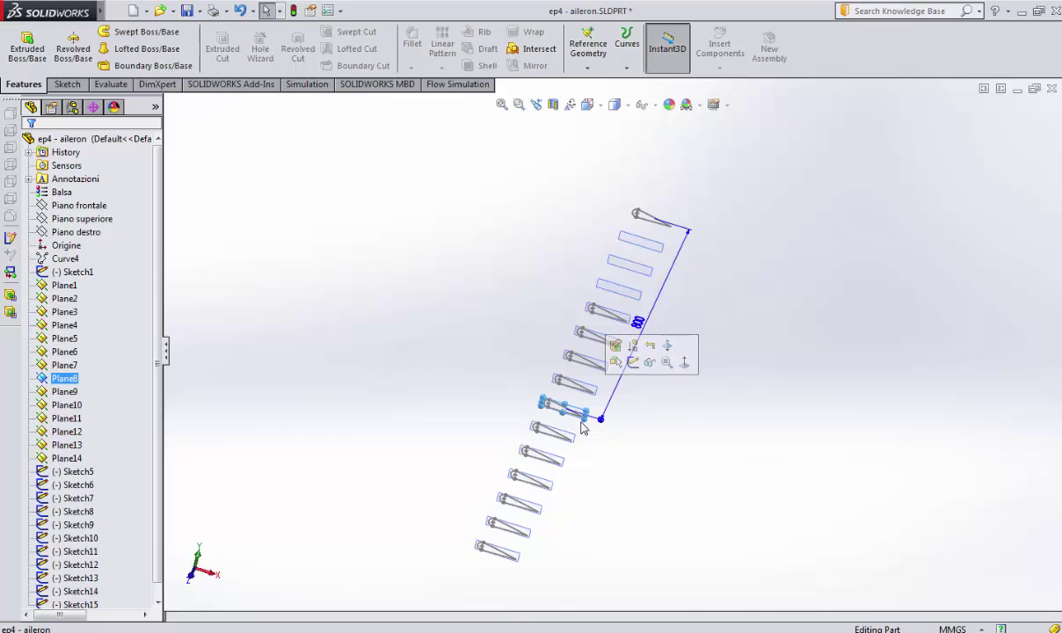
{"action": "scroll", "coordinate": [588, 426], "scroll_direction": "down", "scroll_amount": 3}
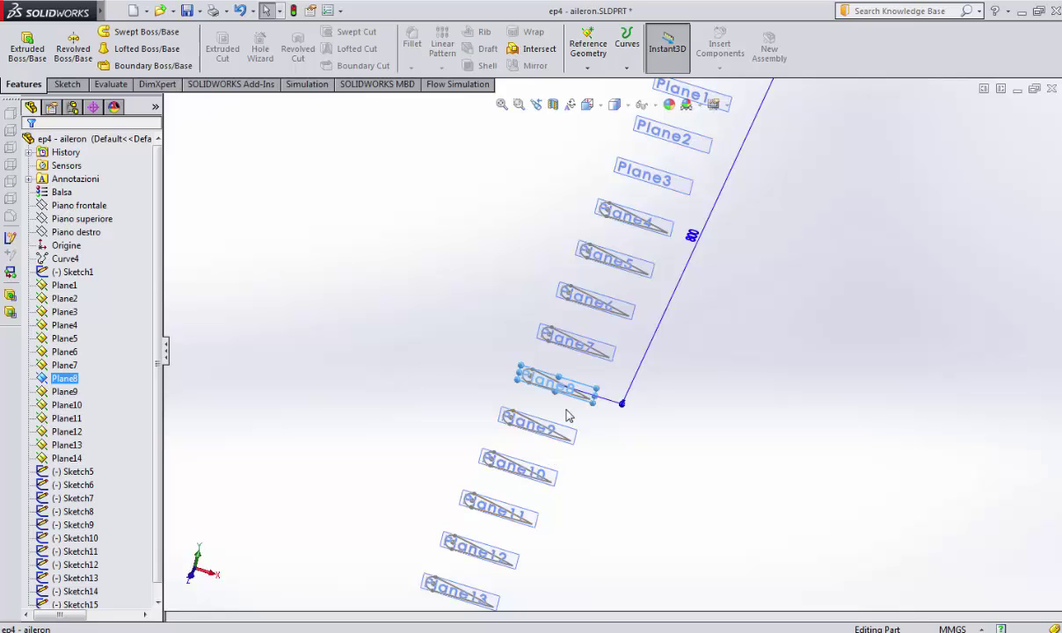
{"action": "left_click", "coordinate": [610, 350]}
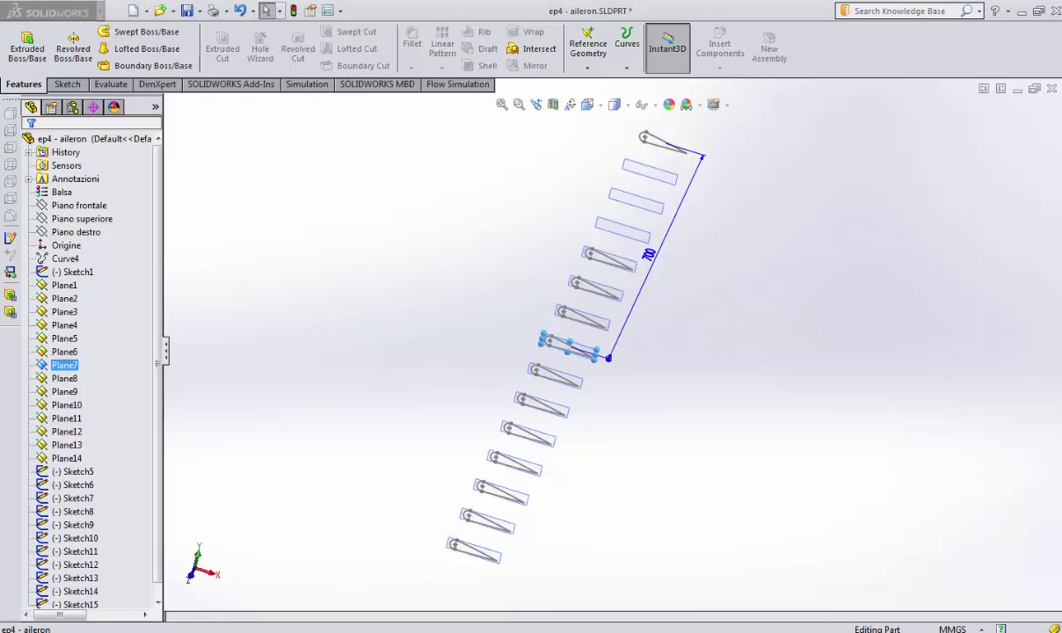
Step: Switch through the NACA report to the handwritten aileron calculations in SketchBook Pro
{"action": "left_click", "coordinate": [989, 578]}
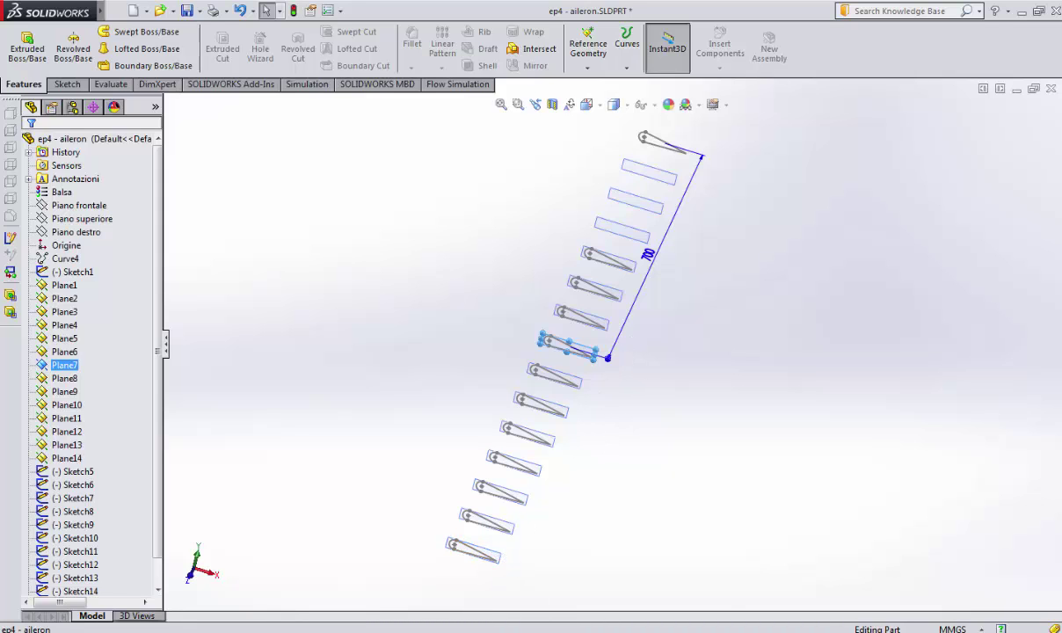
{"action": "key", "text": "alt+Tab"}
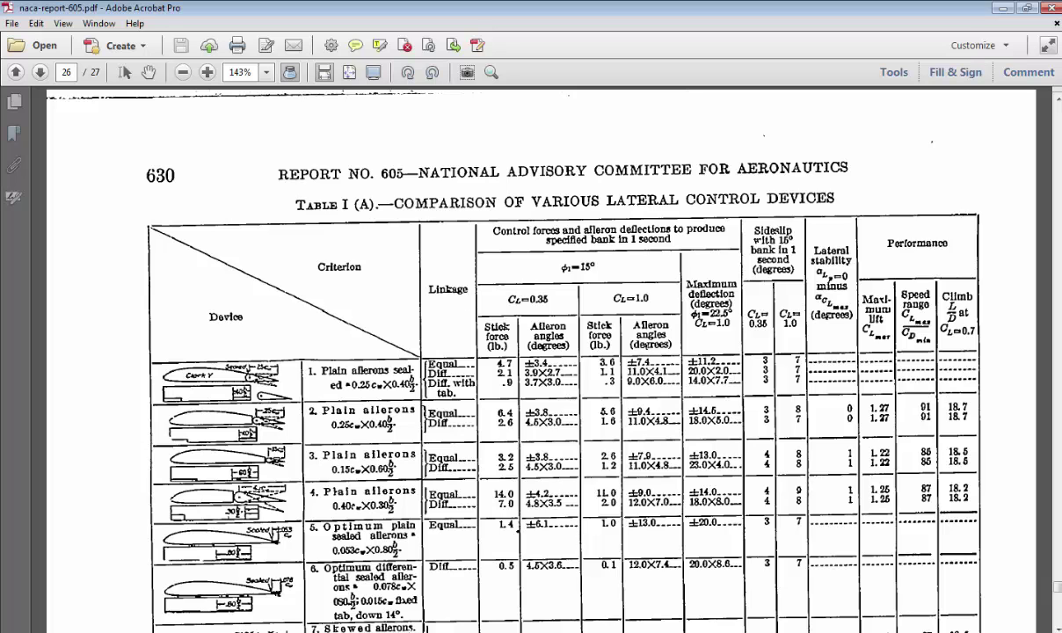
{"action": "key", "text": "alt+Tab"}
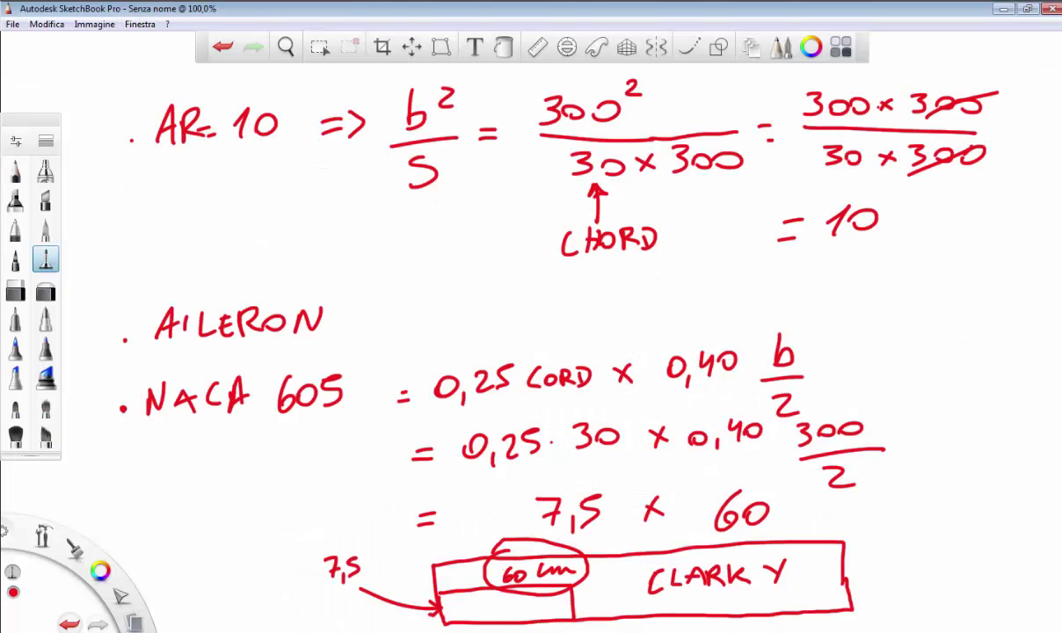
Step: Go from the 7,5 × 60 aileron sizing notes back to the SOLIDWORKS model
{"action": "key", "text": "alt+Tab"}
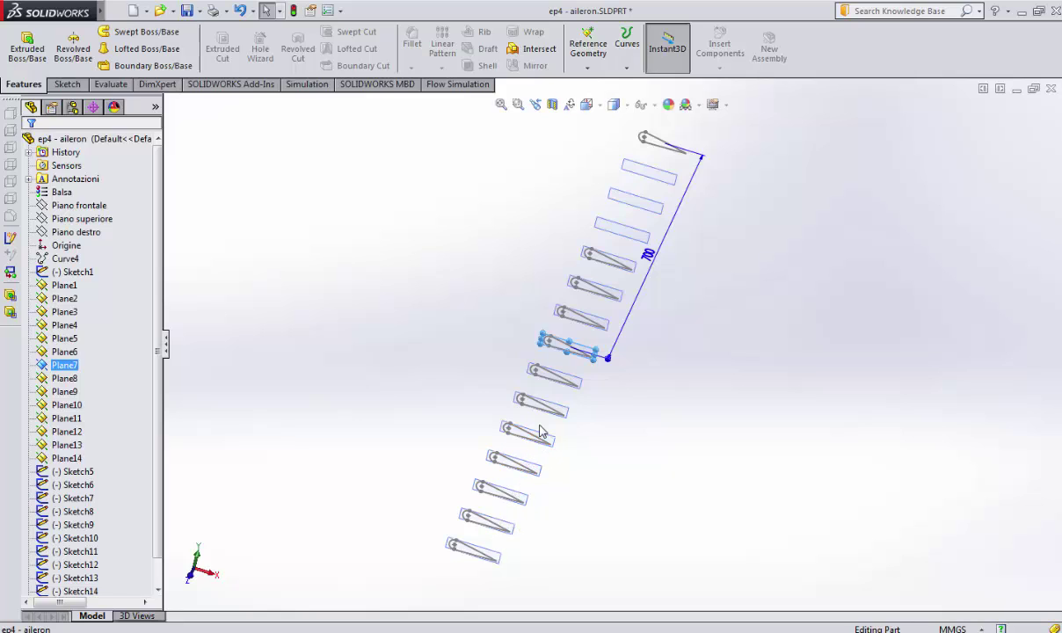
{"action": "left_click", "coordinate": [572, 383]}
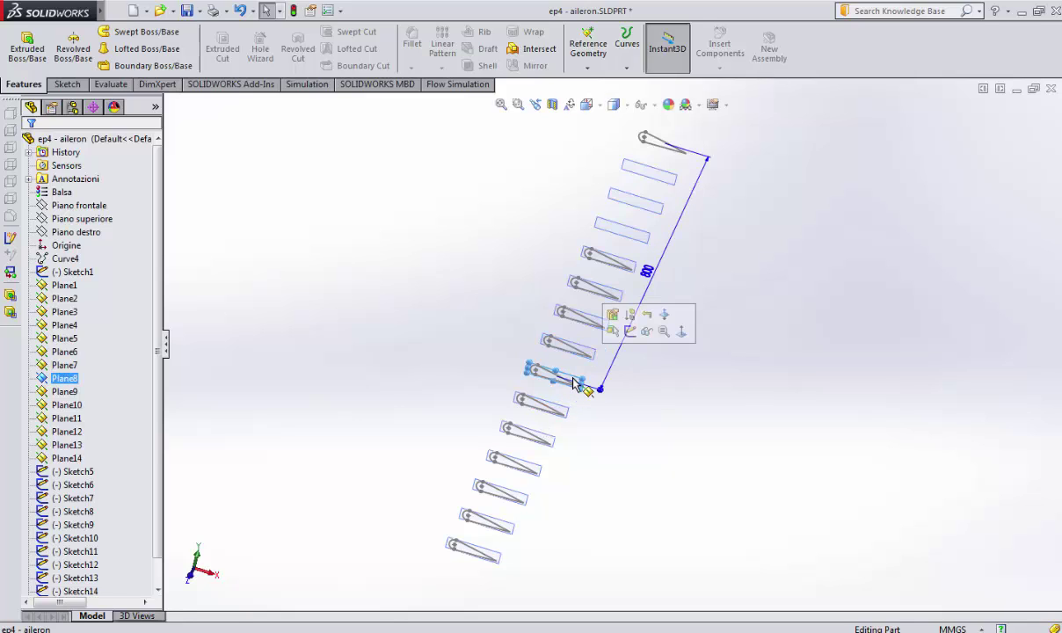
{"action": "mouse_move", "coordinate": [690, 269]}
{"action": "middle_mouse_down"}
{"action": "mouse_move", "coordinate": [728, 296]}
{"action": "mouse_move", "coordinate": [702, 330]}
{"action": "mouse_move", "coordinate": [674, 323]}
{"action": "mouse_move", "coordinate": [681, 289]}
{"action": "mouse_move", "coordinate": [635, 355]}
{"action": "middle_mouse_up"}
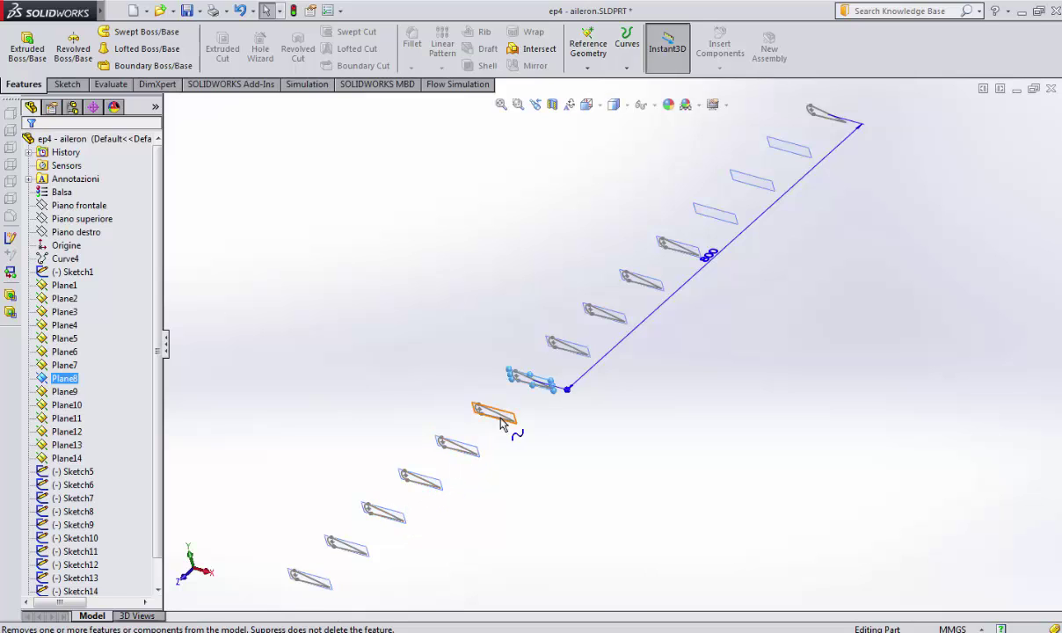
Step: Delete the Sketch8, Sketch7, Sketch6 and Sketch5 airfoil profiles, confirming each deletion
{"action": "left_click", "coordinate": [580, 353]}
{"action": "key", "text": "Delete"}
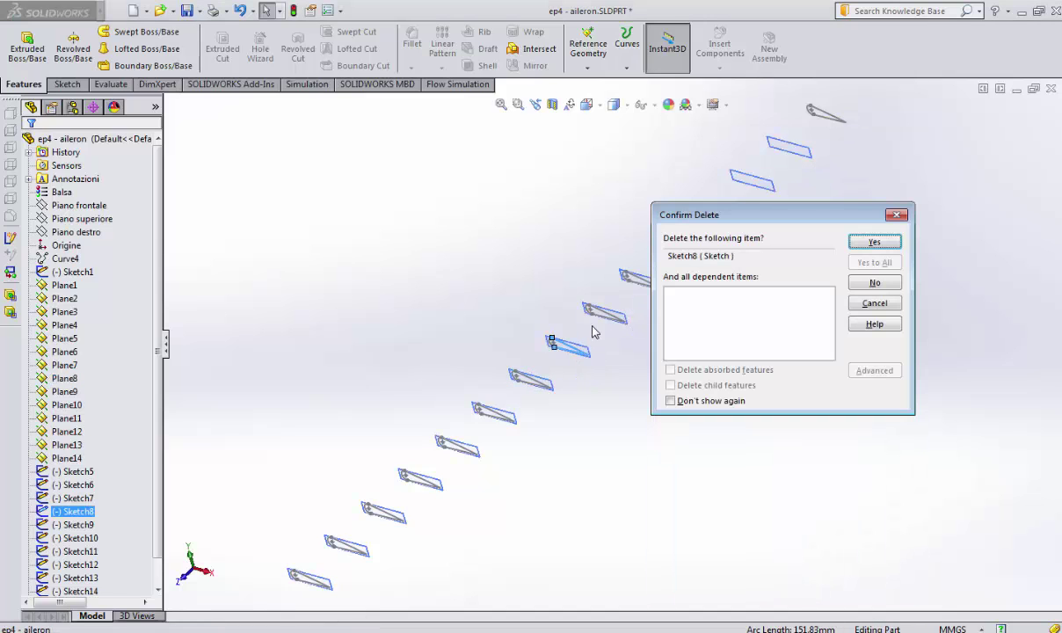
{"action": "key", "text": "Return"}
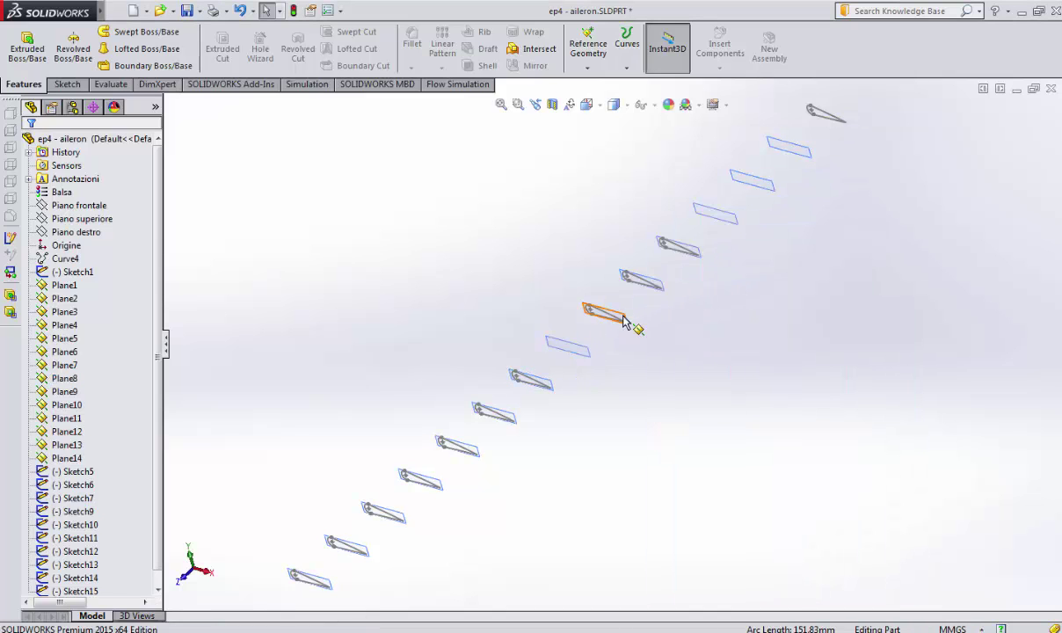
{"action": "left_click", "coordinate": [620, 315]}
{"action": "key", "text": "Delete"}
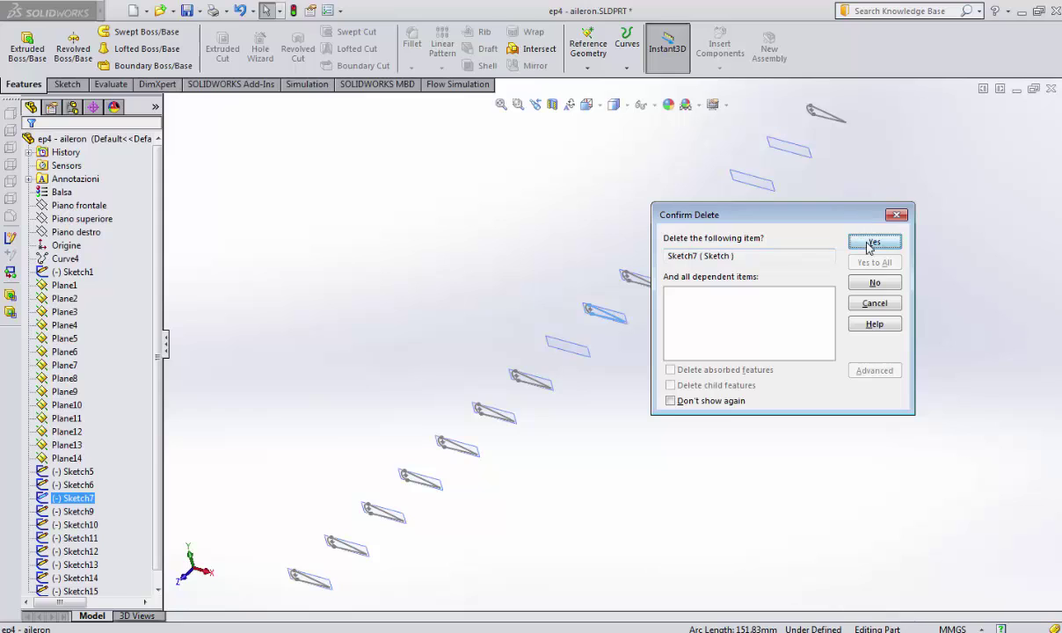
{"action": "left_click", "coordinate": [874, 242]}
{"action": "left_click", "coordinate": [656, 293]}
{"action": "key", "text": "Delete"}
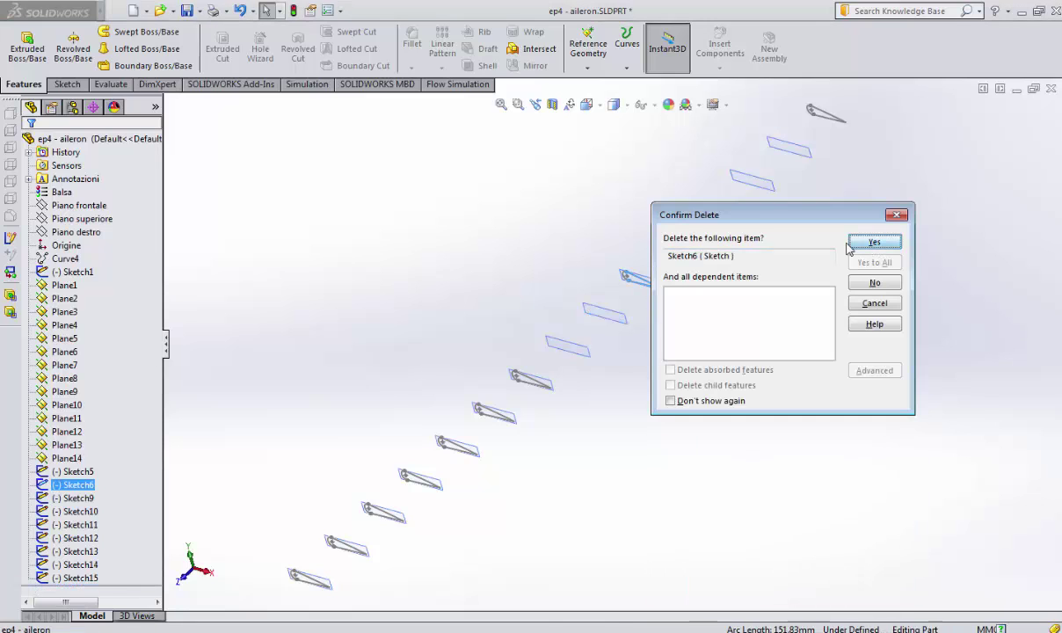
{"action": "left_click", "coordinate": [874, 242]}
{"action": "left_click", "coordinate": [686, 254]}
{"action": "key", "text": "Delete"}
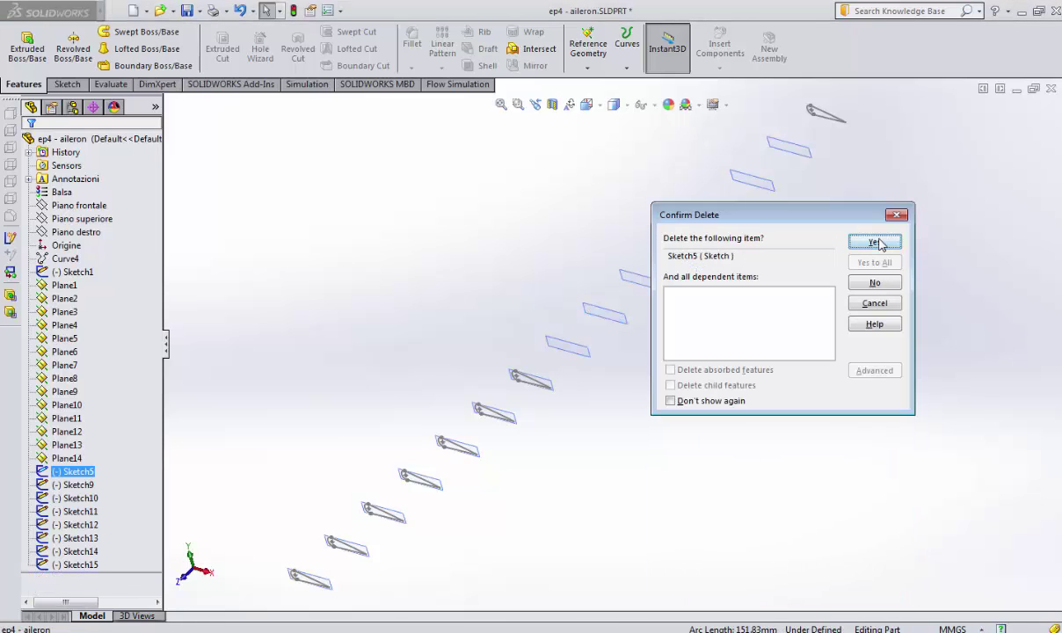
{"action": "left_click", "coordinate": [875, 243]}
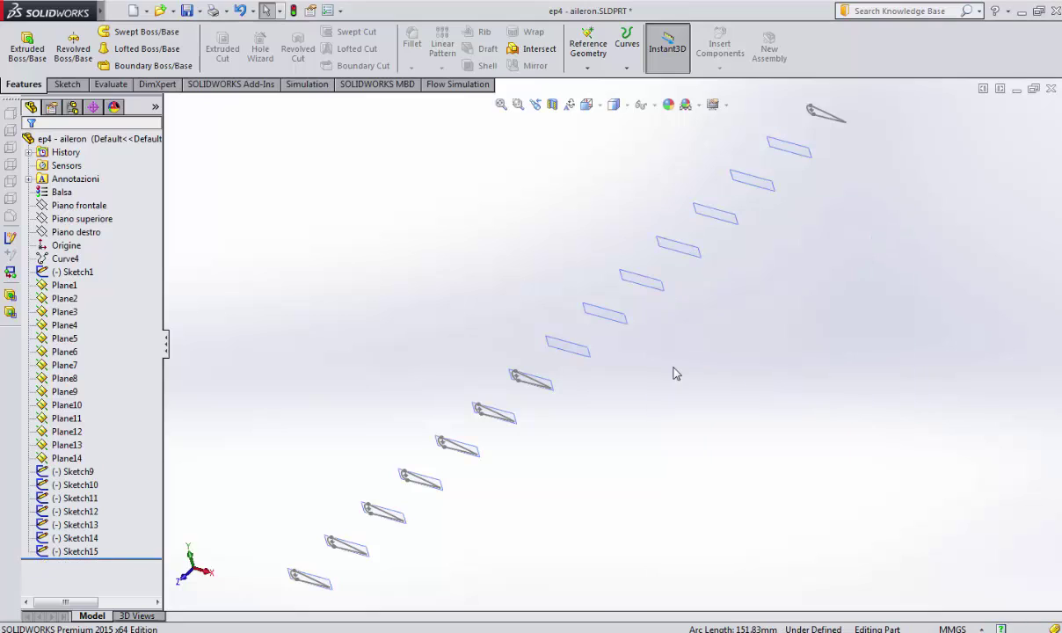
Step: Create Plane15 as a reference plane offset 100 mm from Plane14
{"action": "left_click", "coordinate": [558, 389]}
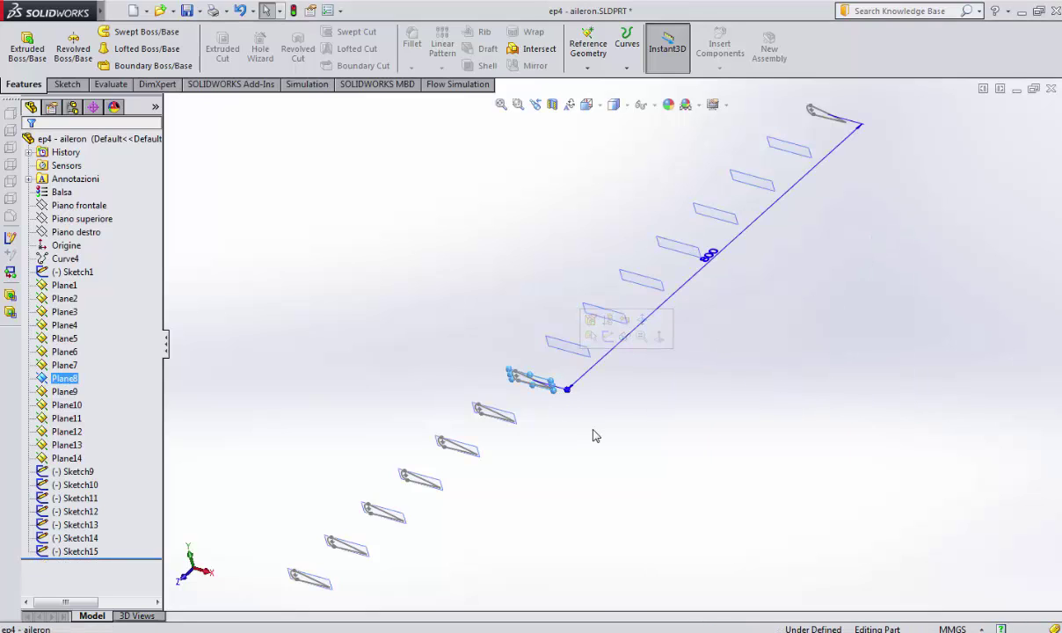
{"action": "left_click", "coordinate": [325, 585]}
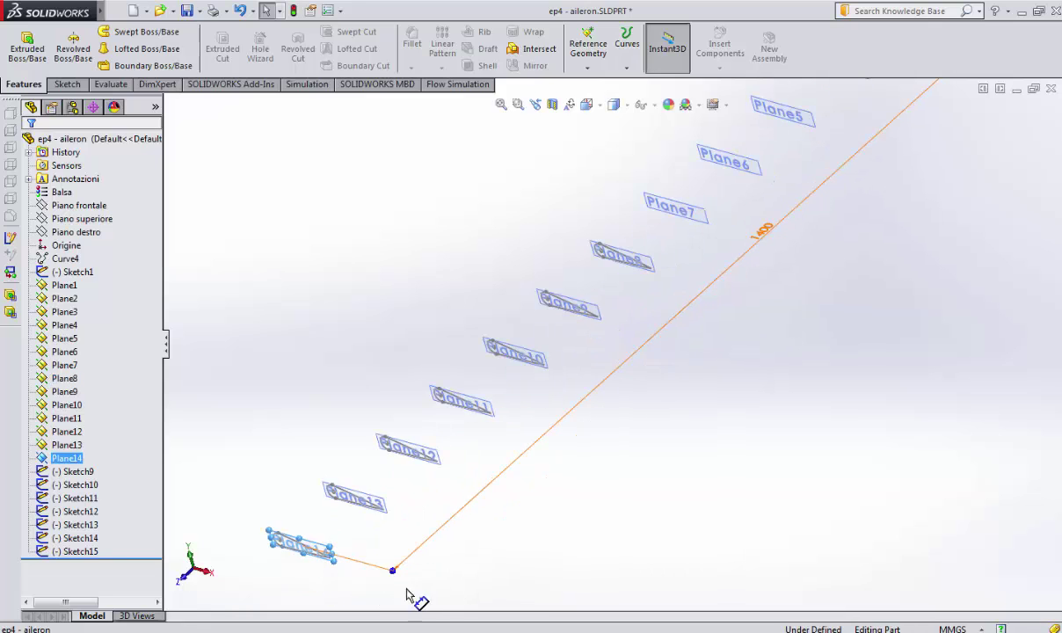
{"action": "scroll", "coordinate": [497, 547], "scroll_direction": "up", "scroll_amount": 3}
{"action": "scroll", "coordinate": [504, 542], "scroll_direction": "up", "scroll_amount": 3}
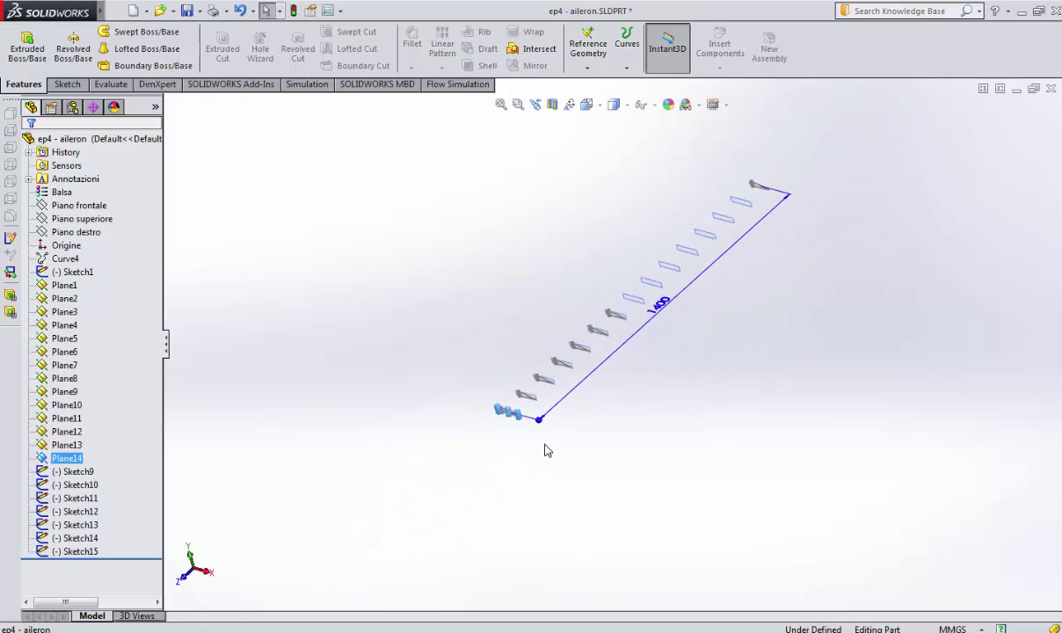
{"action": "left_click", "coordinate": [587, 67]}
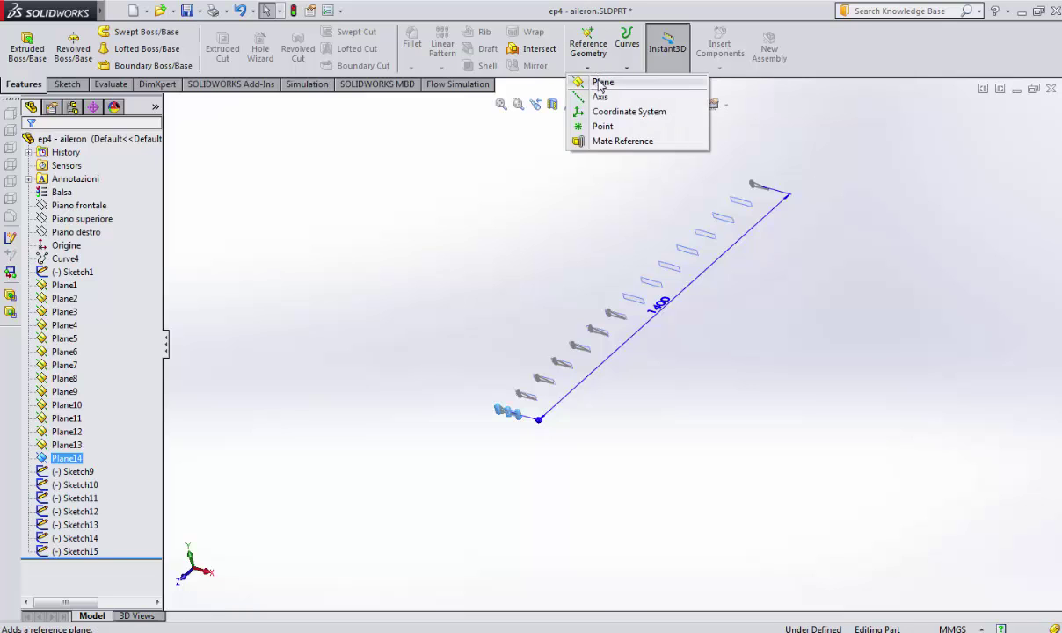
{"action": "left_click", "coordinate": [603, 82]}
{"action": "scroll", "coordinate": [544, 420], "scroll_direction": "down", "scroll_amount": 2}
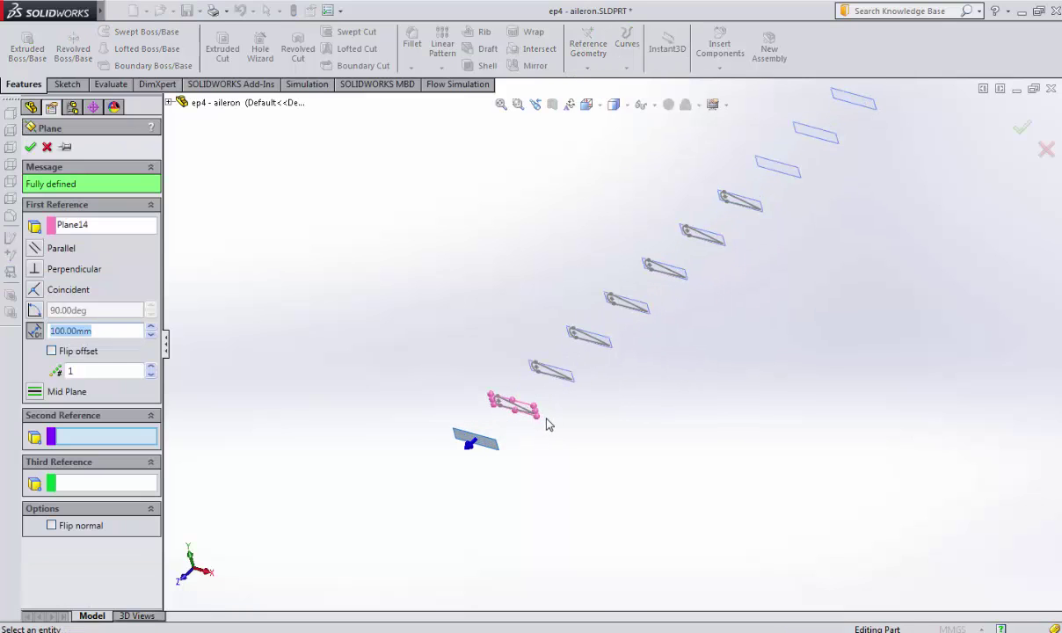
{"action": "scroll", "coordinate": [546, 424], "scroll_direction": "down", "scroll_amount": 2}
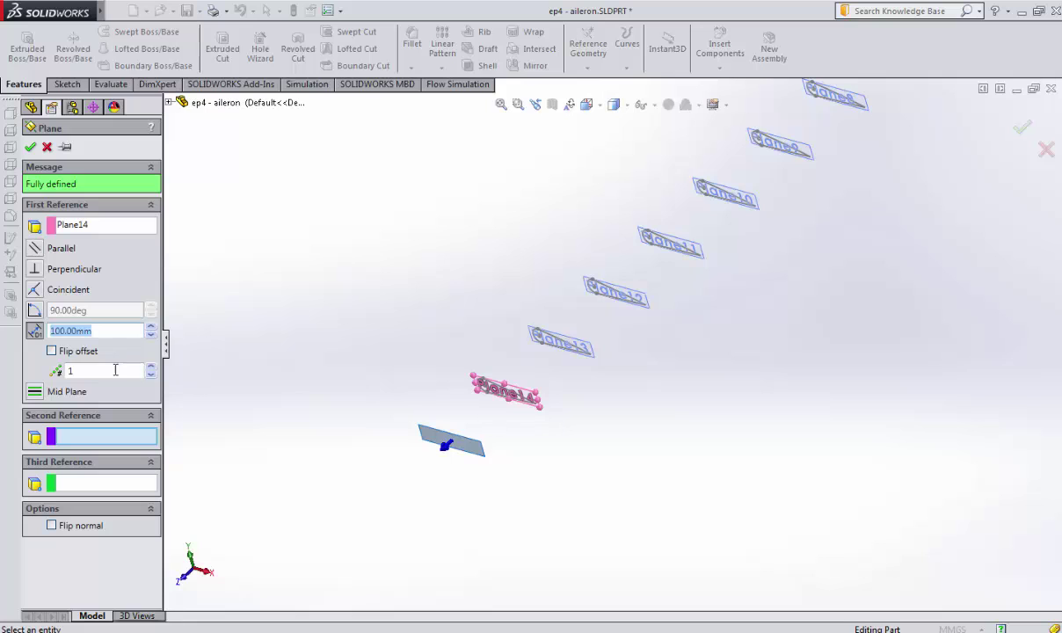
{"action": "left_click", "coordinate": [30, 147]}
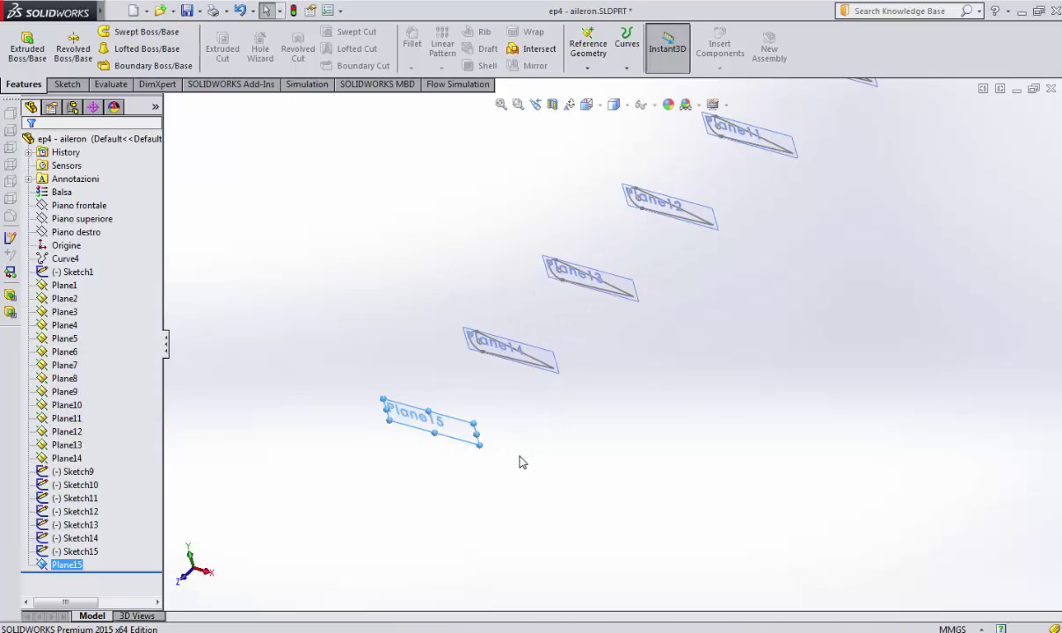
Step: Paste Sketch1's airfoil profile onto Plane15 as Sketch16 and check the plane's offset dimension
{"action": "scroll", "coordinate": [524, 454], "scroll_direction": "up", "scroll_amount": 2}
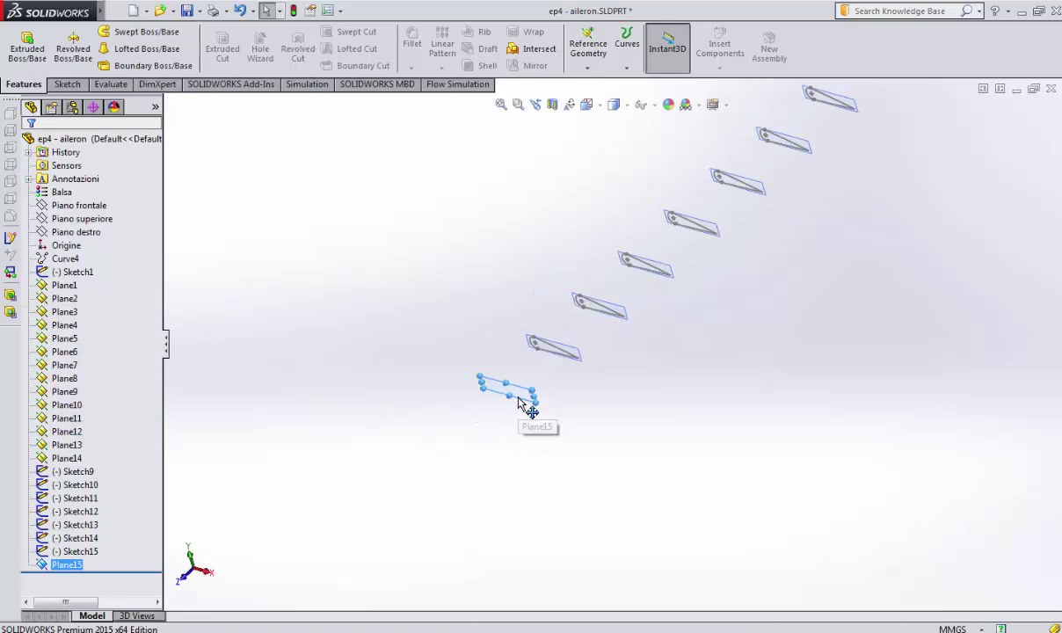
{"action": "left_click", "coordinate": [526, 404]}
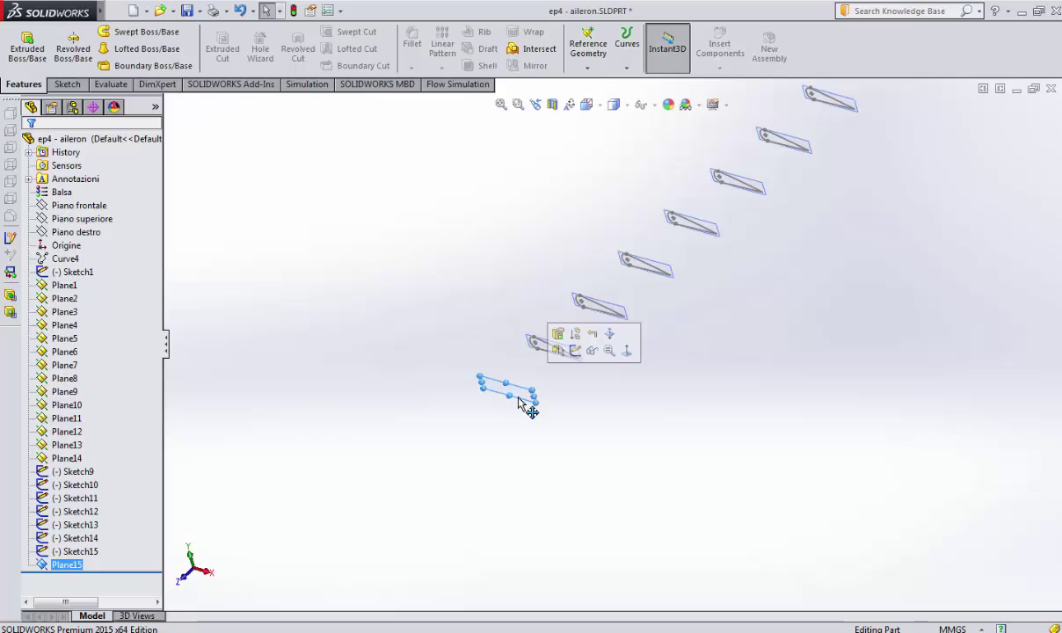
{"action": "left_click", "coordinate": [86, 274]}
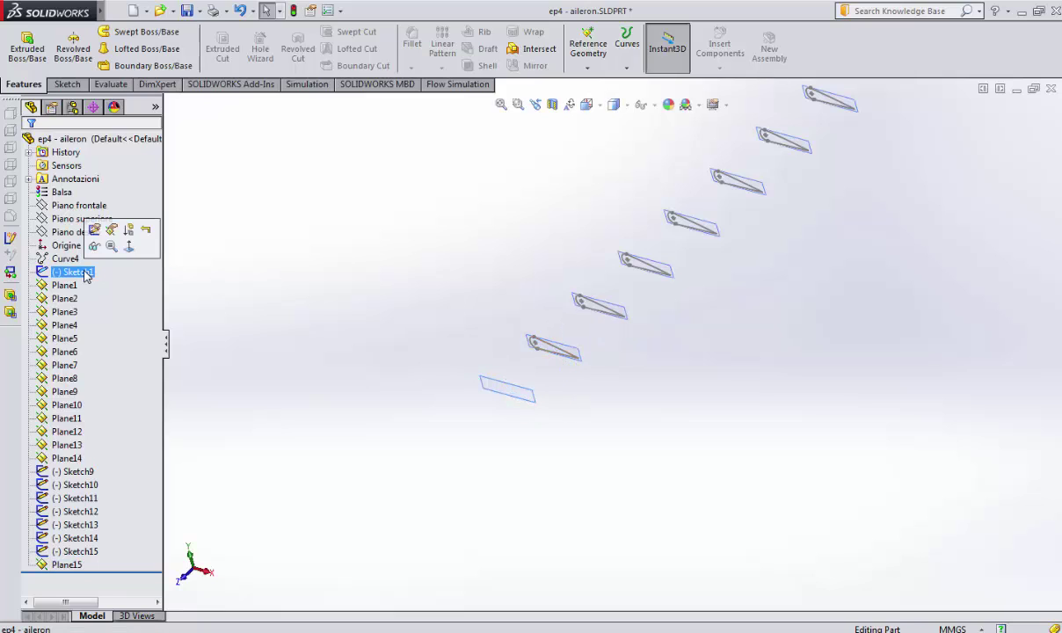
{"action": "left_click", "coordinate": [527, 397]}
{"action": "key", "text": "ctrl+v"}
{"action": "left_click", "coordinate": [531, 398]}
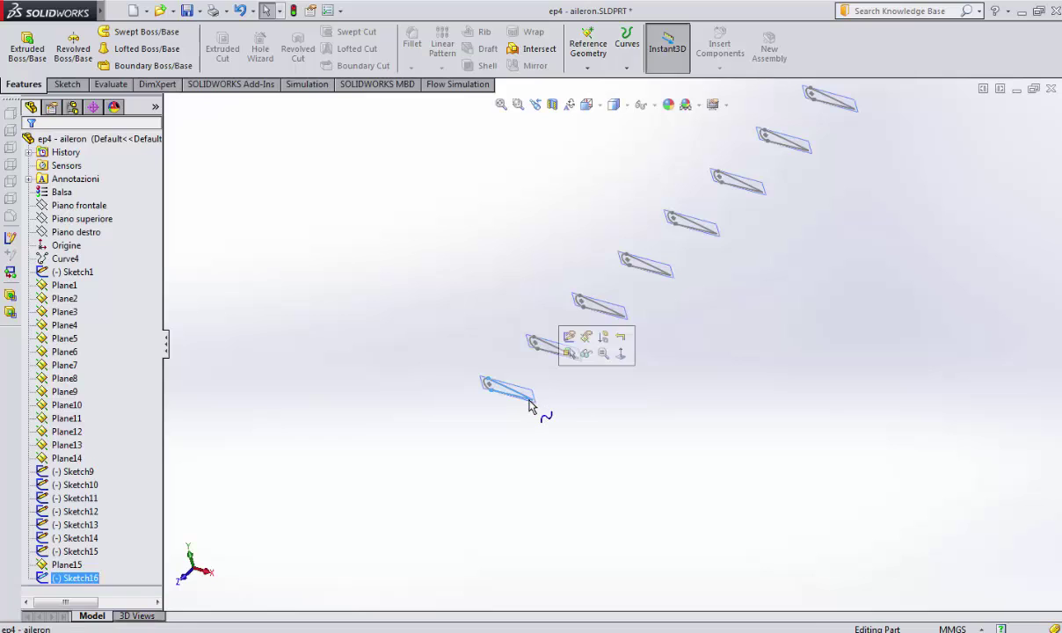
{"action": "double_click", "coordinate": [531, 397]}
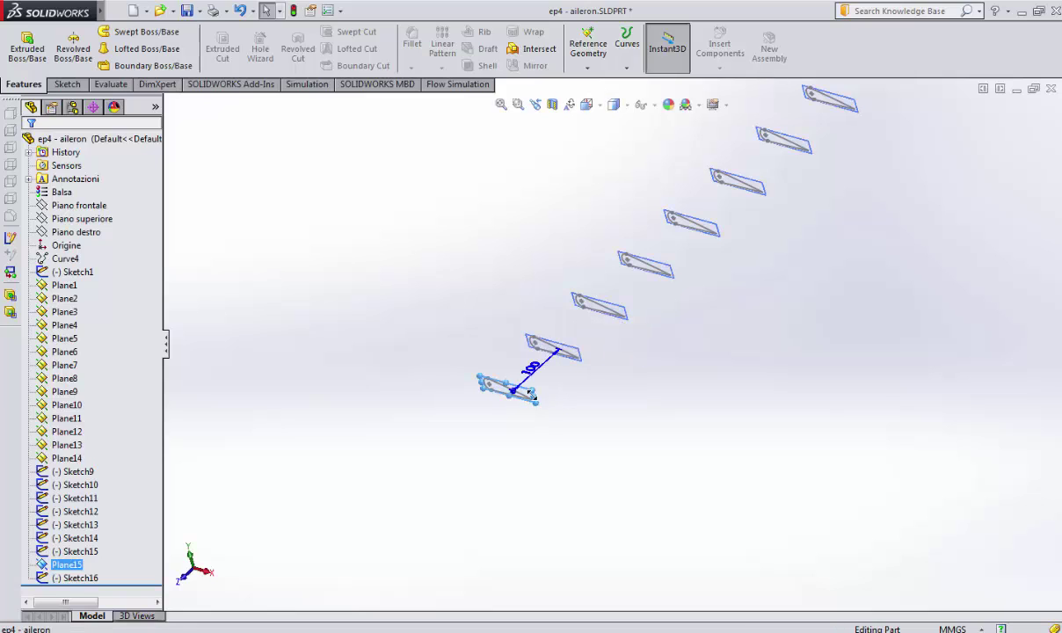
{"action": "left_click", "coordinate": [530, 398]}
Step: Adjust the view and select Plane15 in the feature tree for removal
{"action": "mouse_move", "coordinate": [895, 181]}
{"action": "middle_mouse_down"}
{"action": "mouse_move", "coordinate": [870, 230]}
{"action": "mouse_move", "coordinate": [778, 254]}
{"action": "middle_mouse_up"}
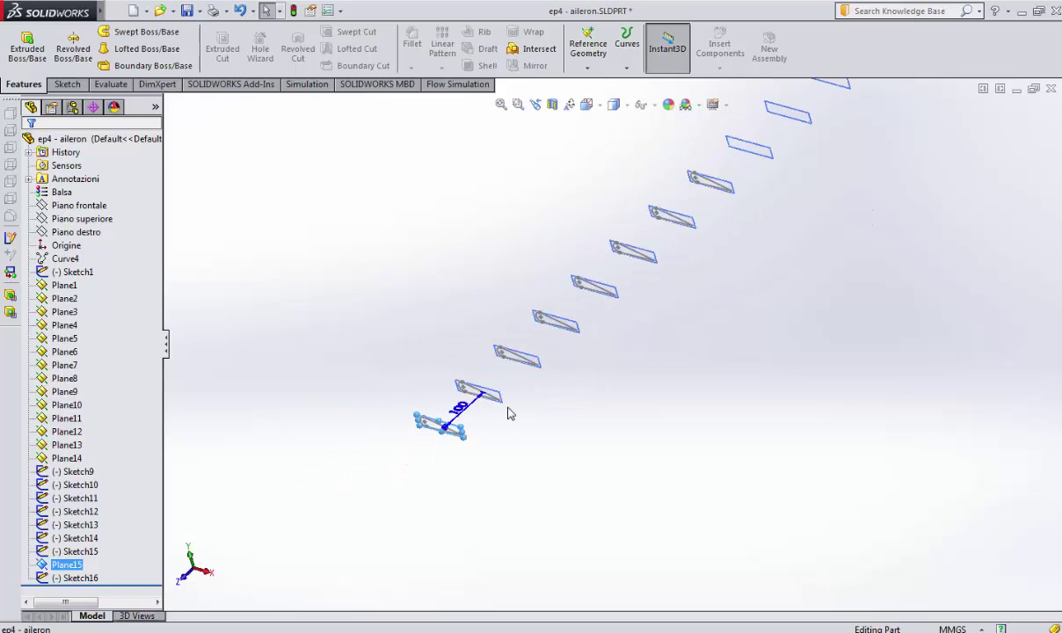
{"action": "key", "text": "Escape"}
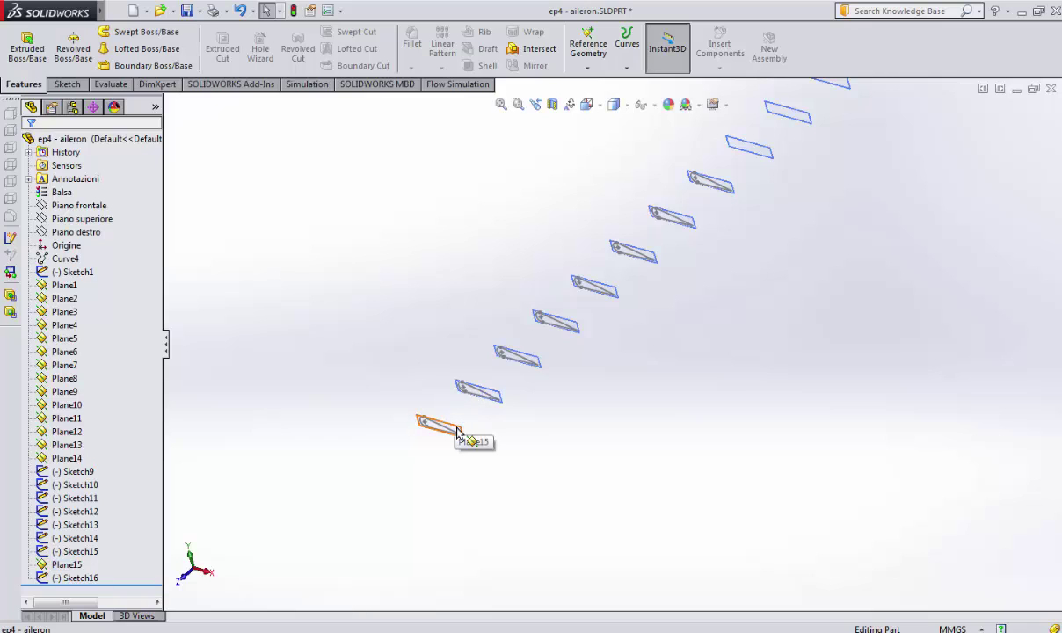
{"action": "scroll", "coordinate": [456, 432], "scroll_direction": "down", "scroll_amount": 2}
{"action": "left_click", "coordinate": [66, 458]}
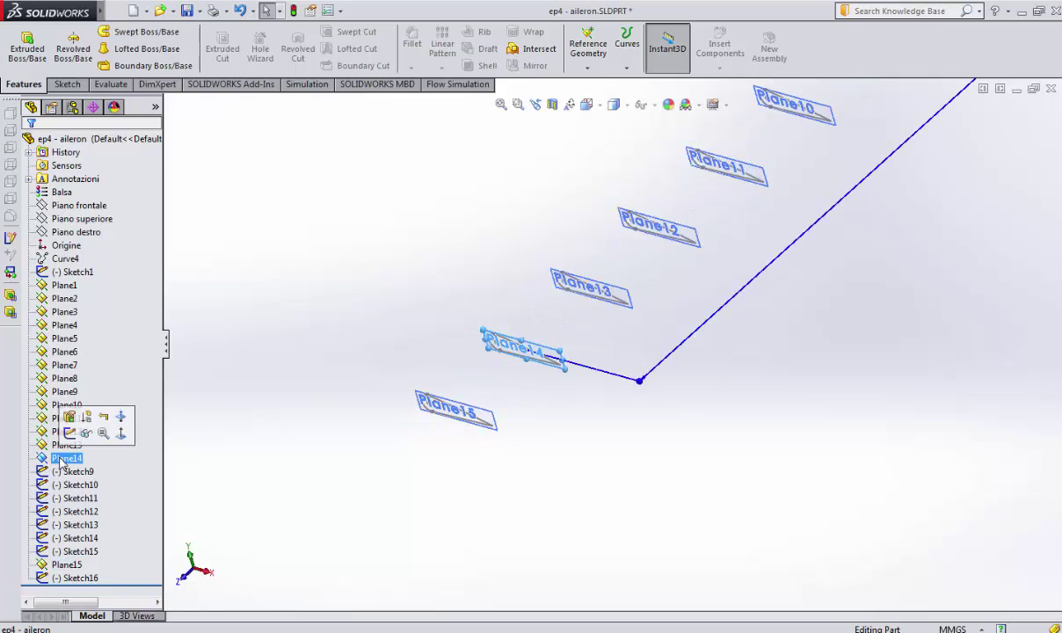
{"action": "left_click", "coordinate": [66, 565]}
Step: Delete Plane15, dismiss the rebuild warning, then delete the orphaned Sketch16
{"action": "key", "text": "Delete"}
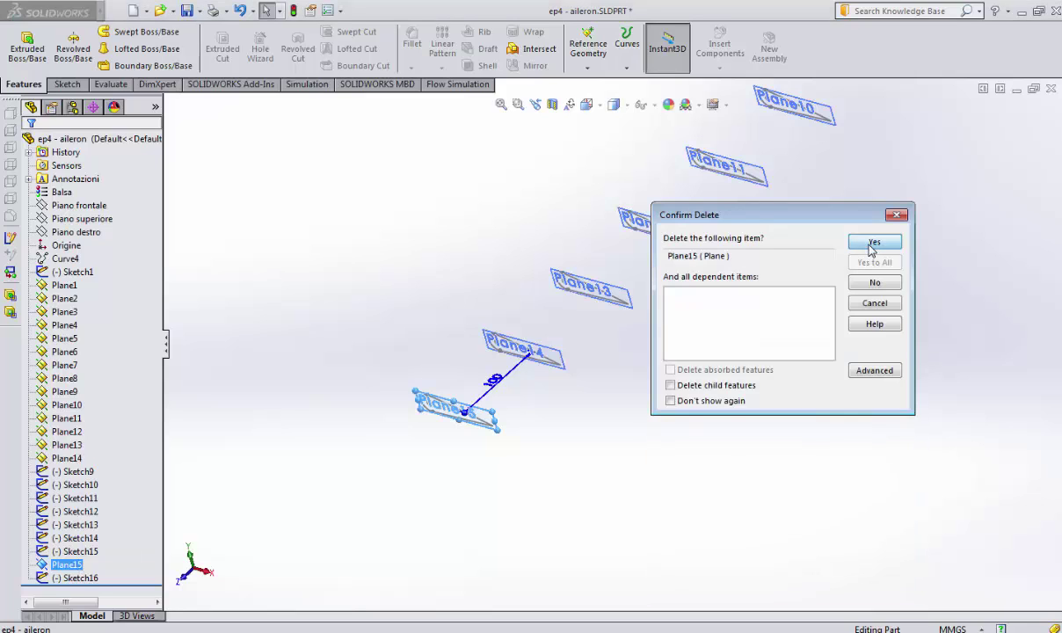
{"action": "left_click", "coordinate": [873, 243]}
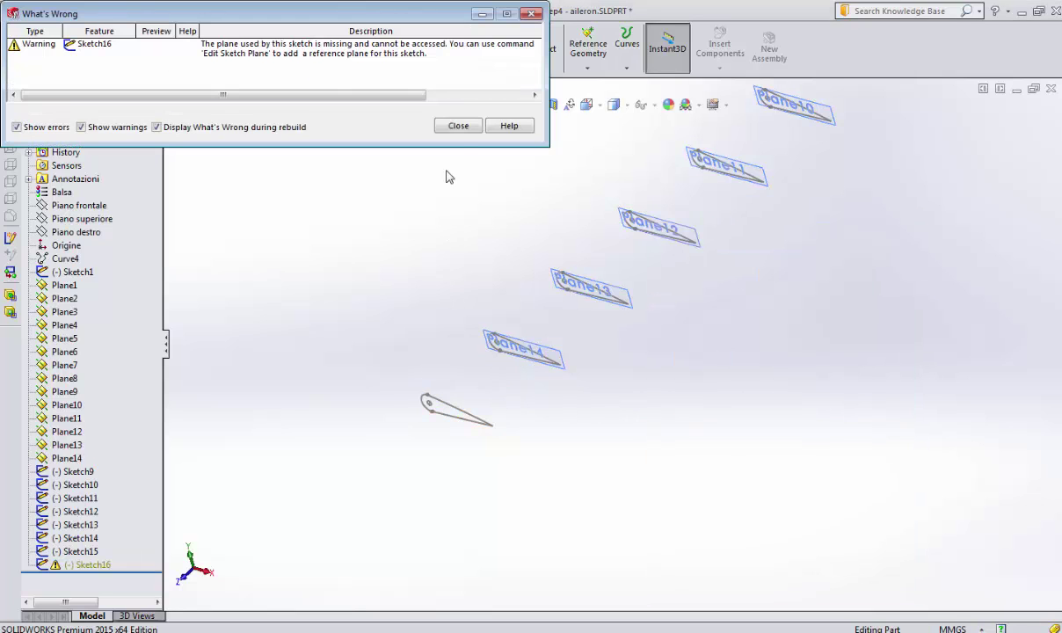
{"action": "left_click", "coordinate": [461, 131]}
{"action": "left_click", "coordinate": [450, 413]}
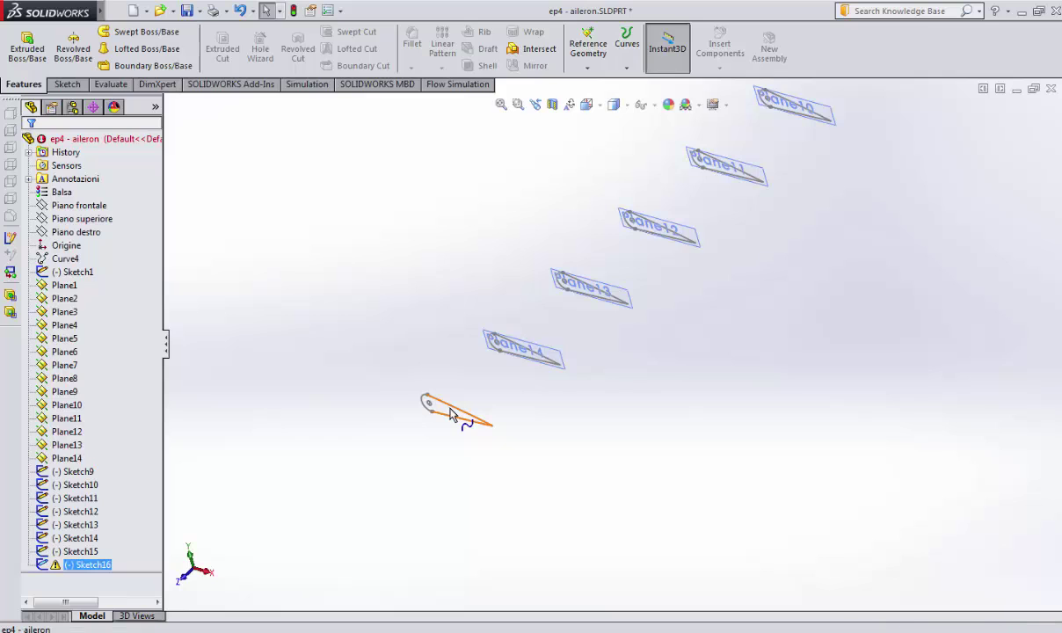
{"action": "key", "text": "Delete"}
{"action": "left_click", "coordinate": [874, 244]}
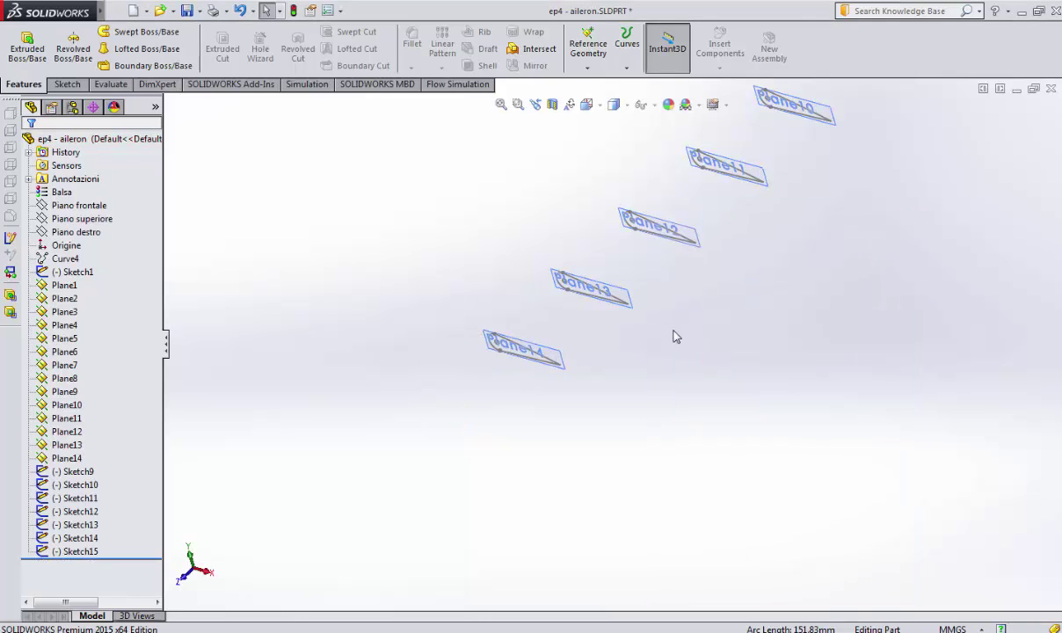
Step: Create Plane16 as a reference plane offset 1500 mm from Piano frontale
{"action": "left_click", "coordinate": [588, 53]}
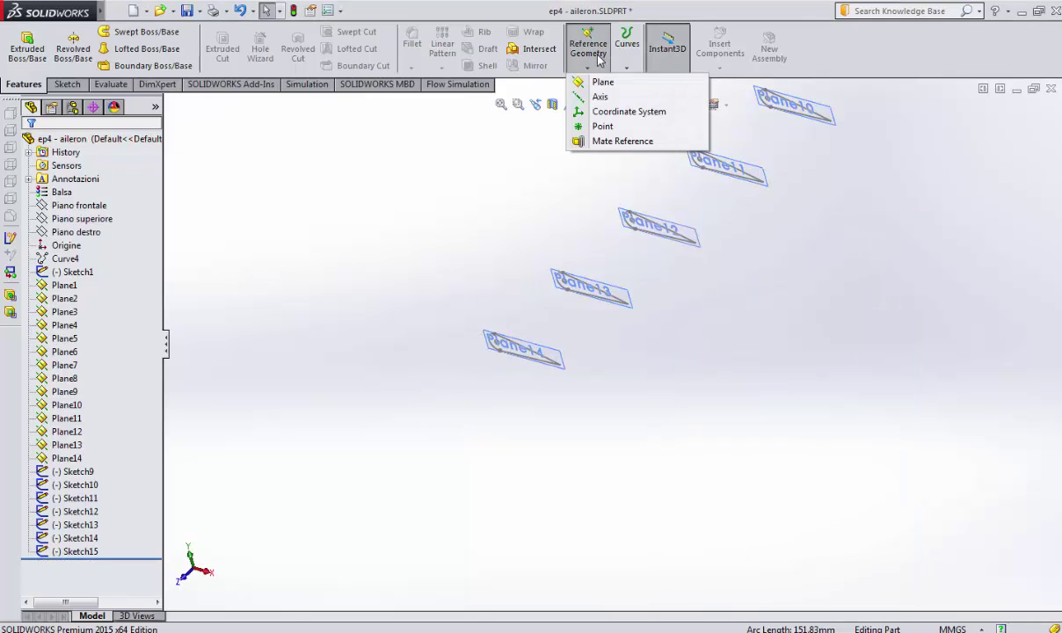
{"action": "left_click", "coordinate": [603, 82]}
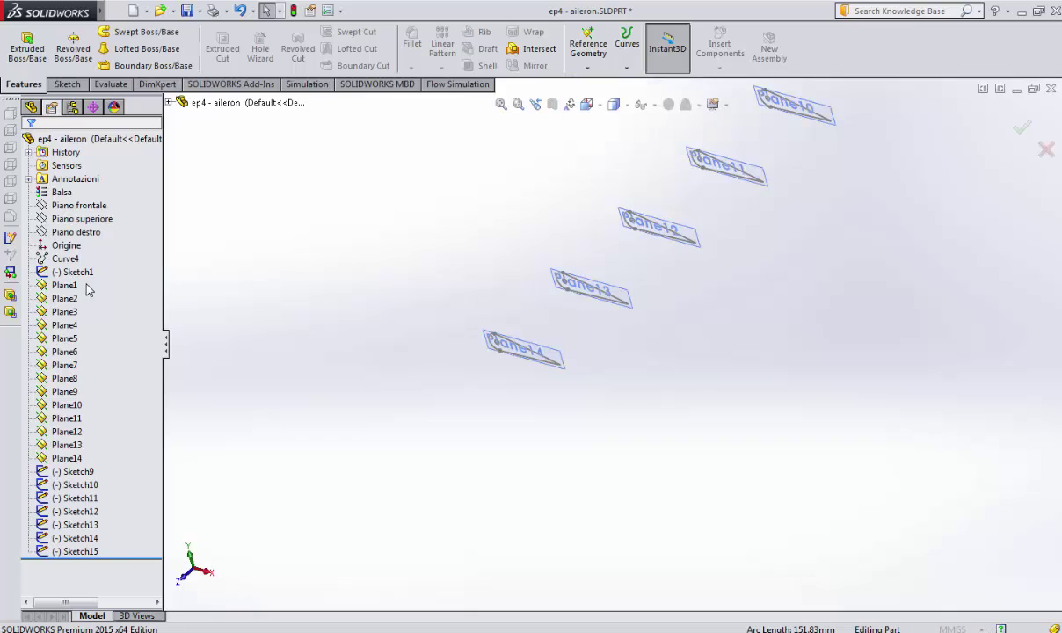
{"action": "left_click", "coordinate": [169, 102]}
{"action": "scroll", "coordinate": [717, 255], "scroll_direction": "up", "scroll_amount": 5}
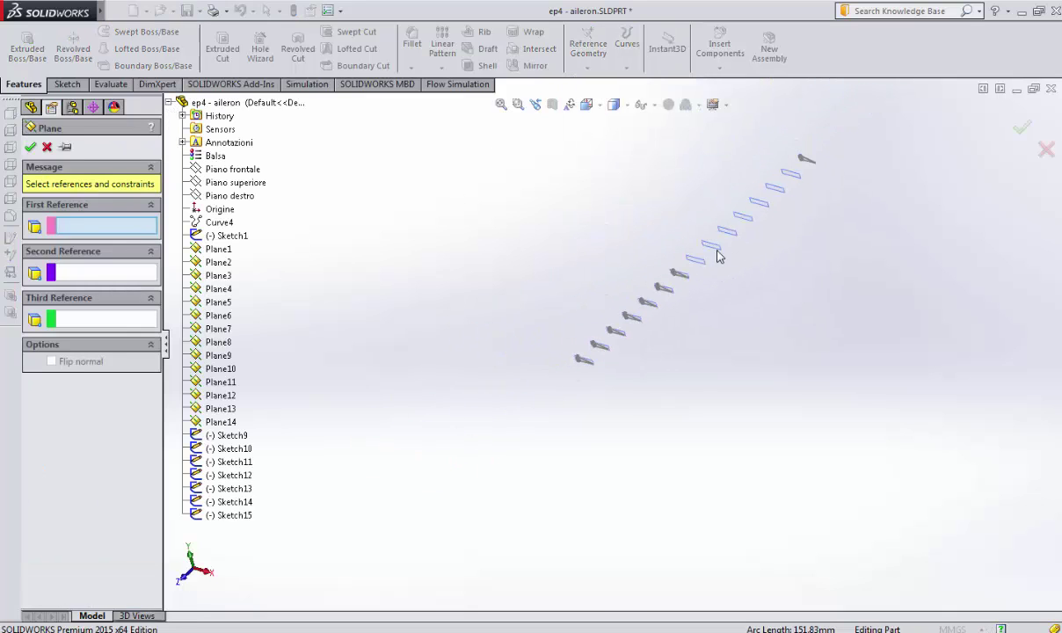
{"action": "left_click", "coordinate": [230, 169]}
{"action": "left_click_drag", "start_coordinate": [101, 333], "coordinate": [3, 332]}
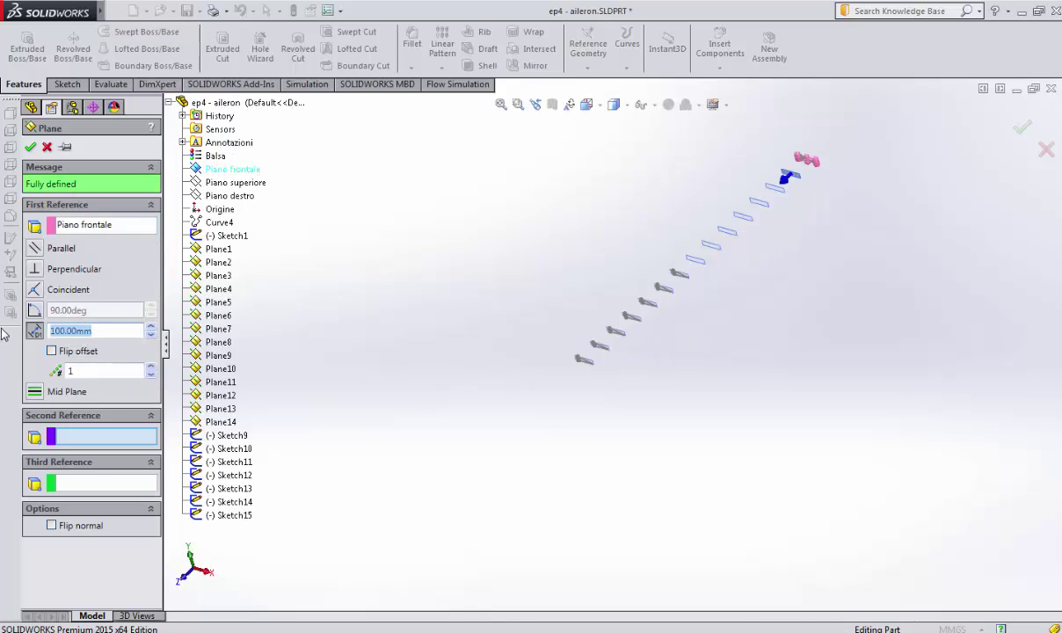
{"action": "type", "text": "150"}
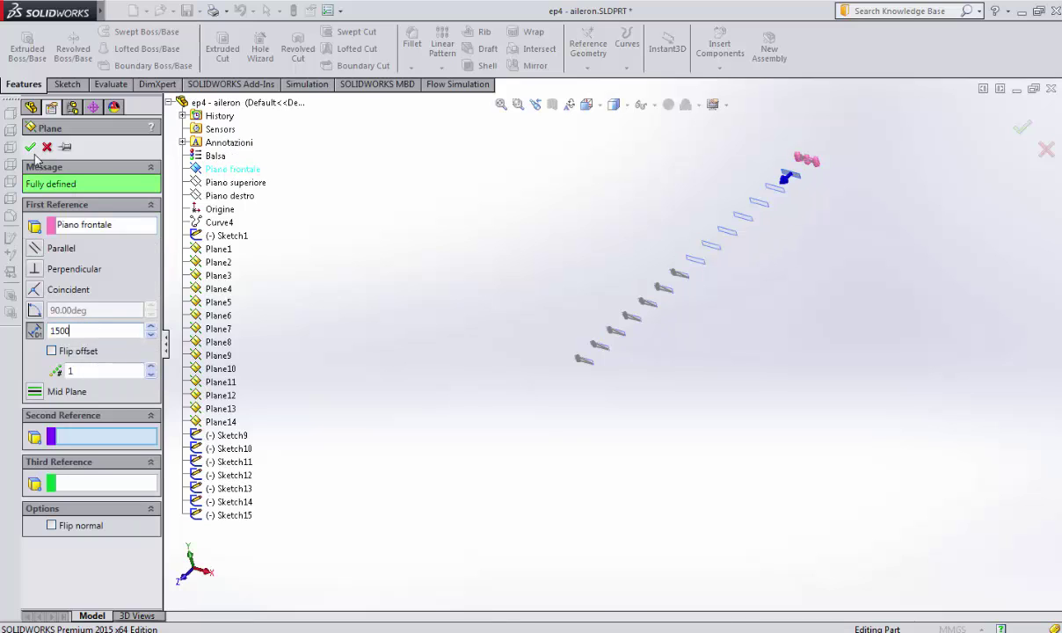
{"action": "left_click", "coordinate": [30, 147]}
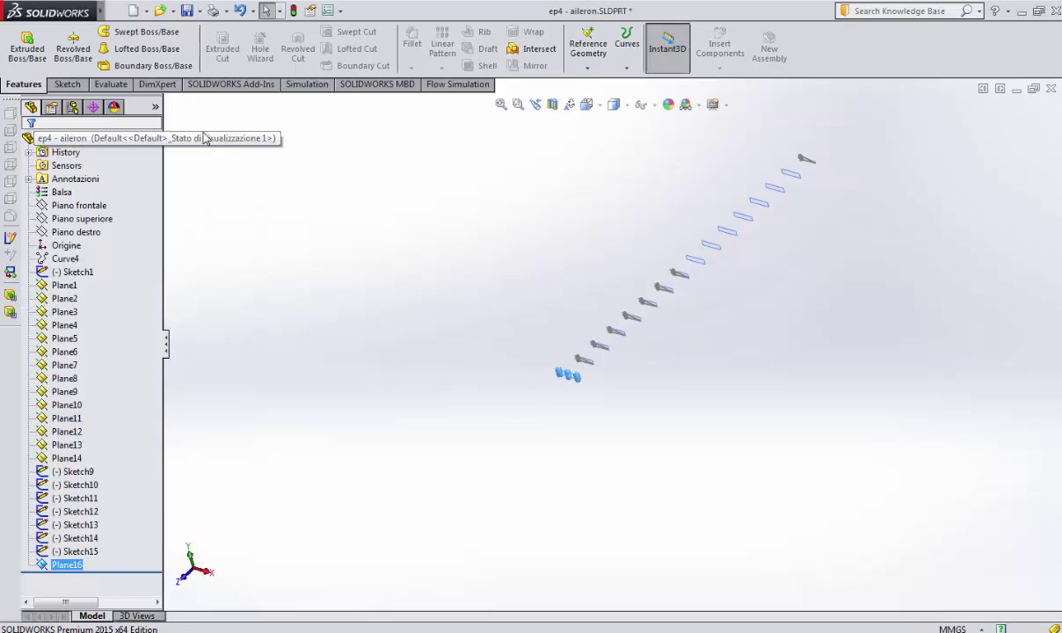
Step: Paste Sketch1's airfoil profile onto Plane16 as Sketch17 and check the plane's offset
{"action": "scroll", "coordinate": [554, 356], "scroll_direction": "down", "scroll_amount": 3}
{"action": "left_click", "coordinate": [66, 272]}
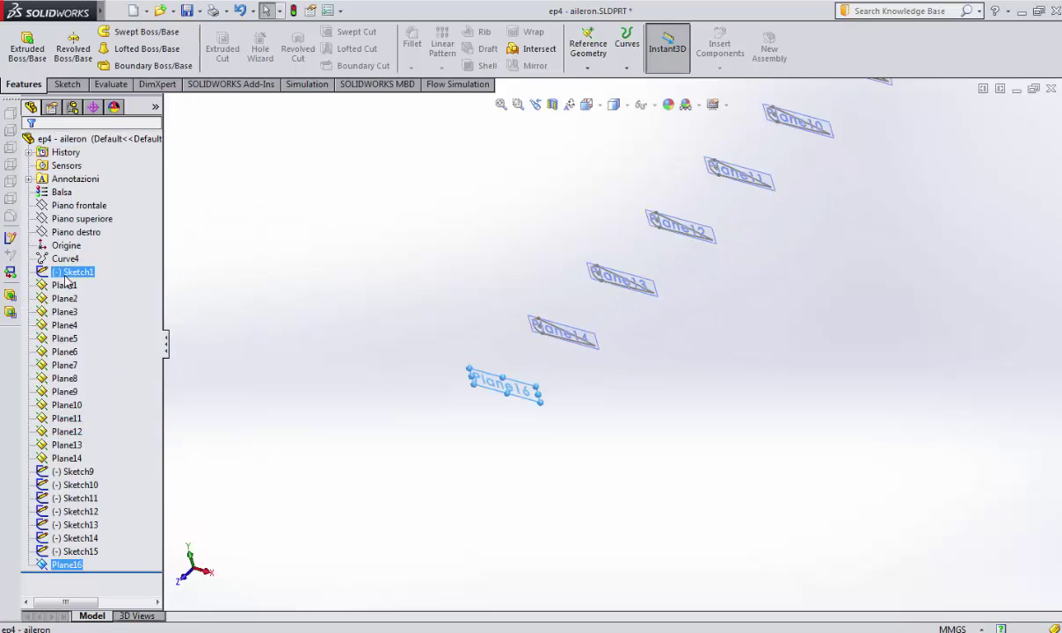
{"action": "left_click", "coordinate": [500, 391]}
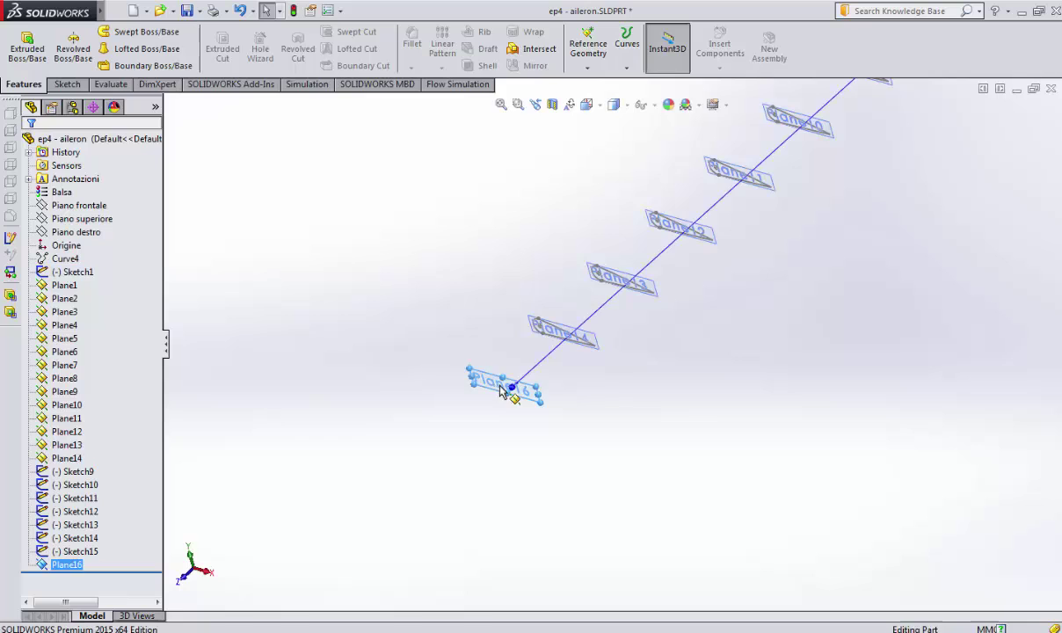
{"action": "scroll", "coordinate": [589, 397], "scroll_direction": "up", "scroll_amount": 3}
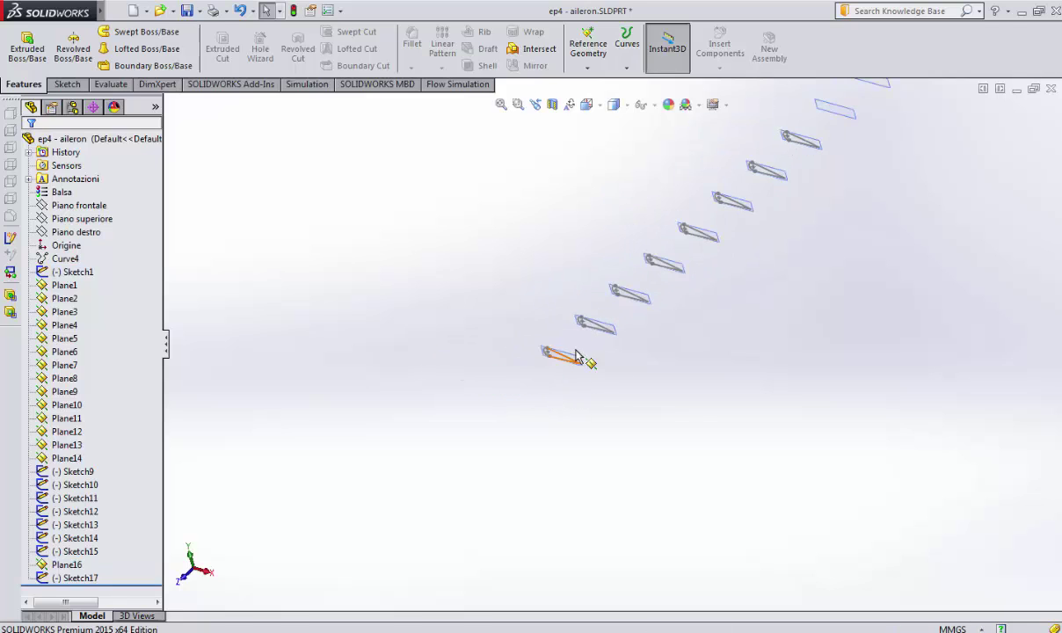
{"action": "left_click", "coordinate": [577, 362]}
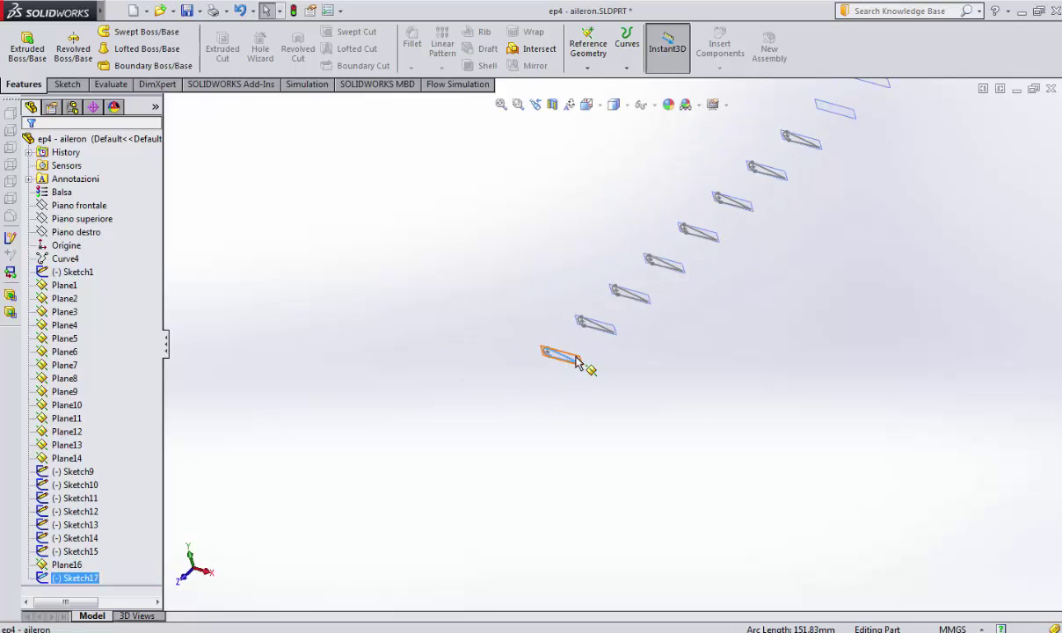
{"action": "left_click", "coordinate": [588, 367]}
{"action": "scroll", "coordinate": [678, 338], "scroll_direction": "down", "scroll_amount": 1}
{"action": "scroll", "coordinate": [678, 339], "scroll_direction": "up", "scroll_amount": 2}
{"action": "scroll", "coordinate": [678, 337], "scroll_direction": "up", "scroll_amount": 1}
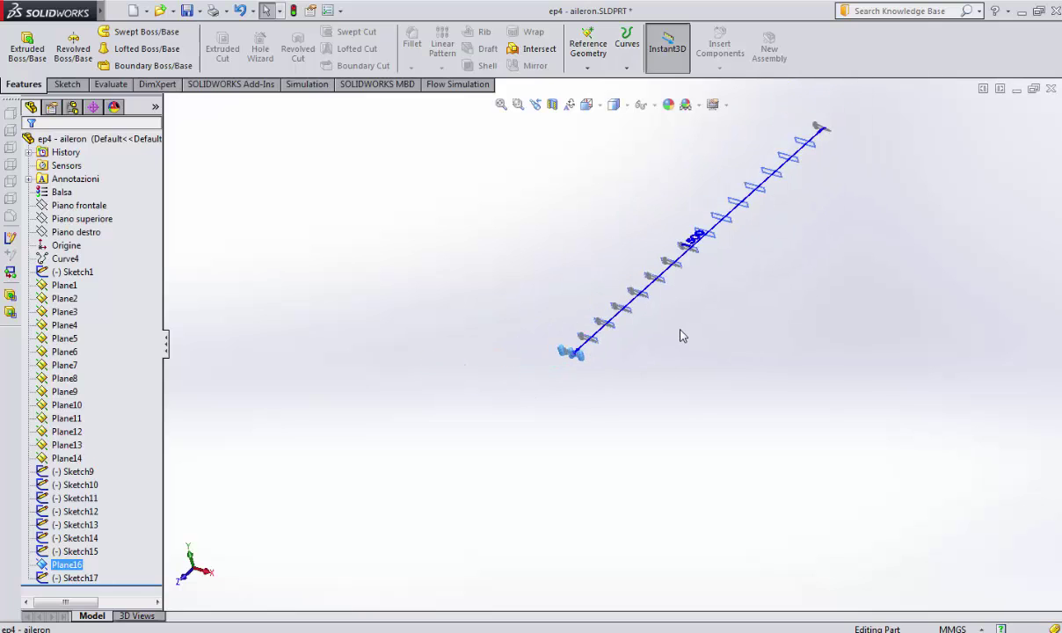
{"action": "scroll", "coordinate": [693, 276], "scroll_direction": "down", "scroll_amount": 1}
{"action": "scroll", "coordinate": [703, 246], "scroll_direction": "down", "scroll_amount": 1}
{"action": "left_click", "coordinate": [664, 267]}
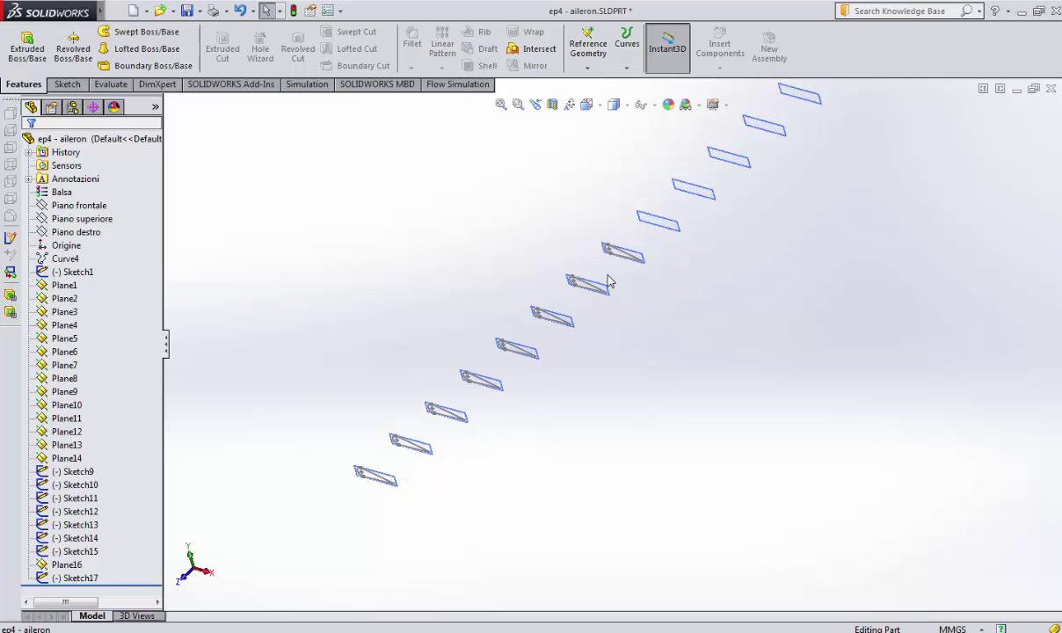
Step: Delete the Sketch9 airfoil profile from the aileron part
{"action": "left_click", "coordinate": [627, 255]}
{"action": "key", "text": "Delete"}
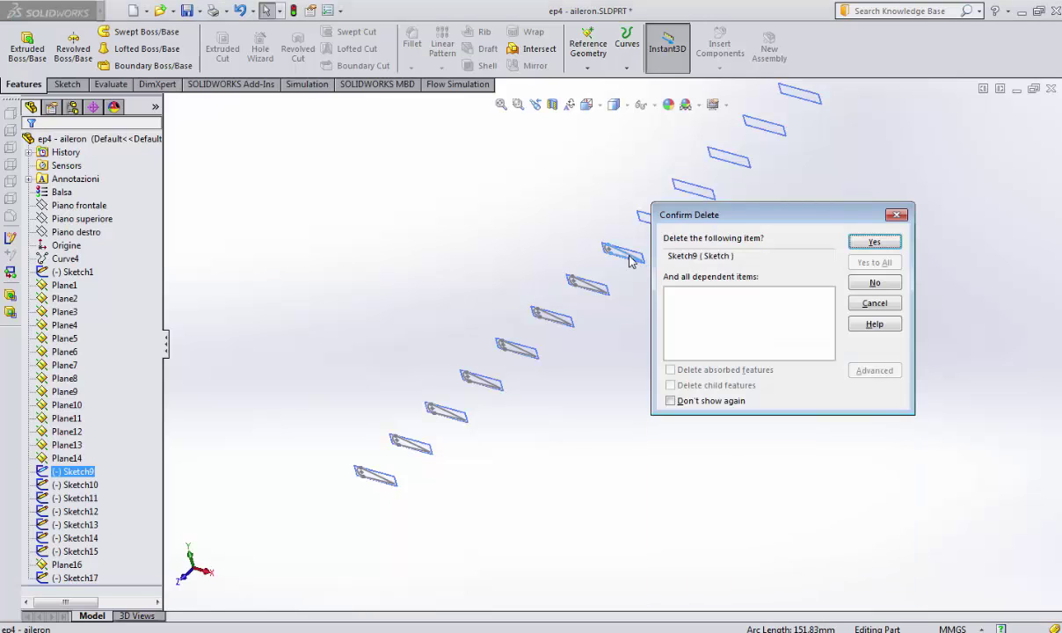
{"action": "left_click", "coordinate": [869, 248]}
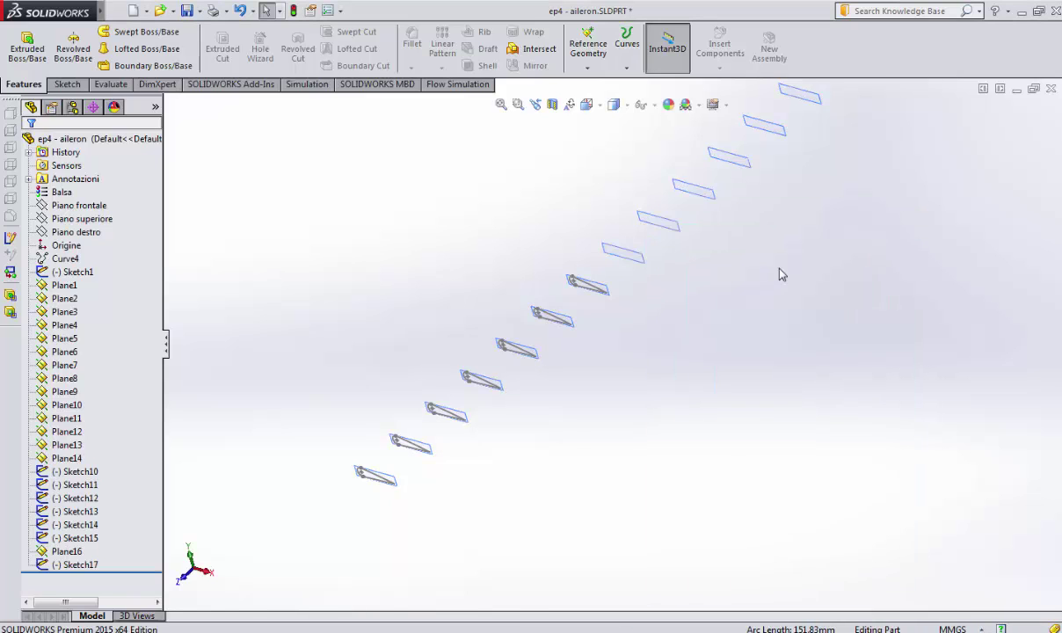
Step: Select Plane1 in the FeatureManager tree as the start of a plane range
{"action": "scroll", "coordinate": [540, 325], "scroll_direction": "down", "scroll_amount": 2}
{"action": "scroll", "coordinate": [519, 343], "scroll_direction": "down", "scroll_amount": 2}
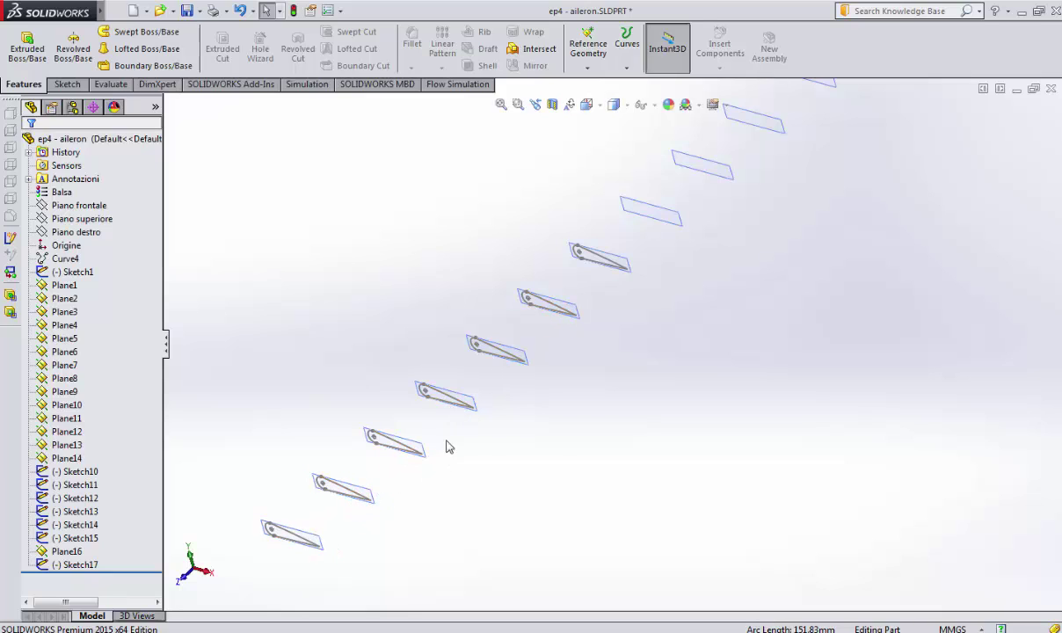
{"action": "scroll", "coordinate": [598, 296], "scroll_direction": "down", "scroll_amount": 1}
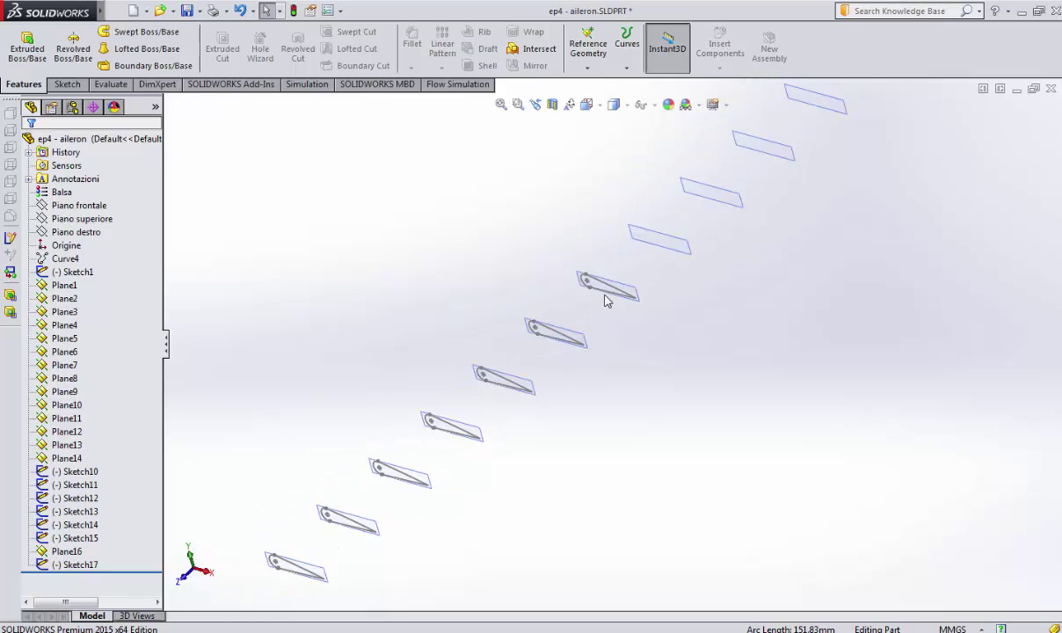
{"action": "scroll", "coordinate": [605, 301], "scroll_direction": "up", "scroll_amount": 2}
{"action": "scroll", "coordinate": [666, 301], "scroll_direction": "up", "scroll_amount": 1}
{"action": "scroll", "coordinate": [583, 348], "scroll_direction": "down", "scroll_amount": 3}
{"action": "scroll", "coordinate": [576, 351], "scroll_direction": "down", "scroll_amount": 1}
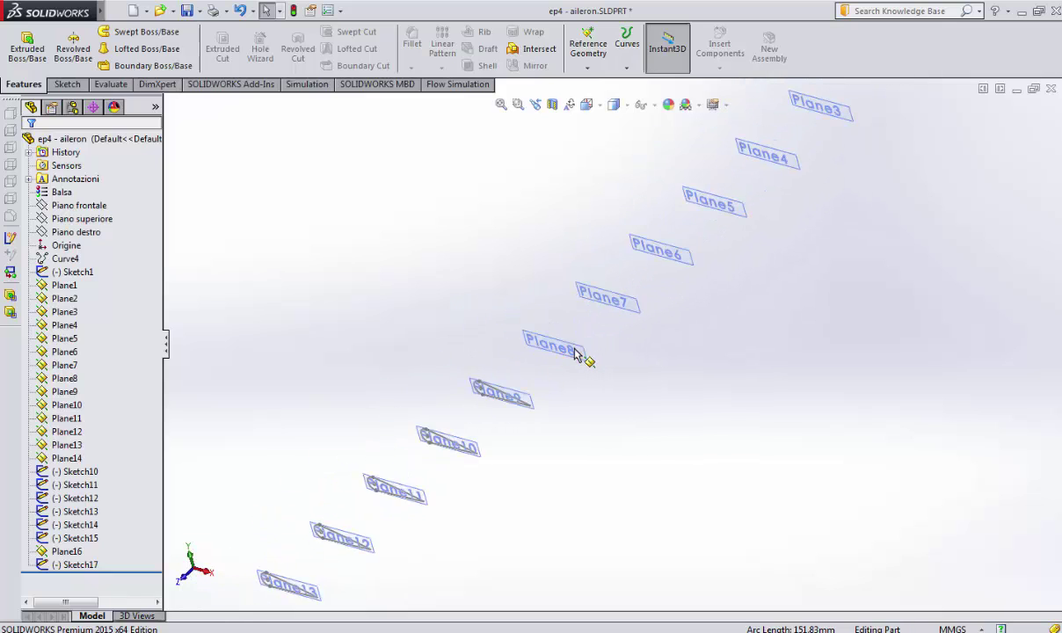
{"action": "scroll", "coordinate": [574, 352], "scroll_direction": "down", "scroll_amount": 1}
{"action": "scroll", "coordinate": [572, 357], "scroll_direction": "up", "scroll_amount": 2}
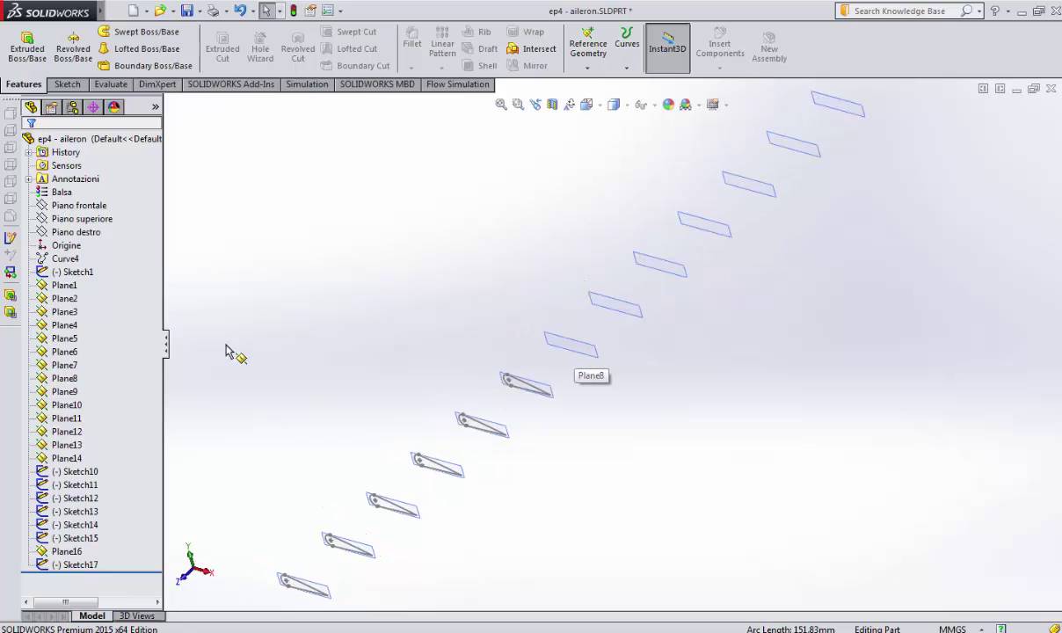
{"action": "left_click", "coordinate": [65, 285]}
{"action": "scroll", "coordinate": [714, 277], "scroll_direction": "up", "scroll_amount": 1}
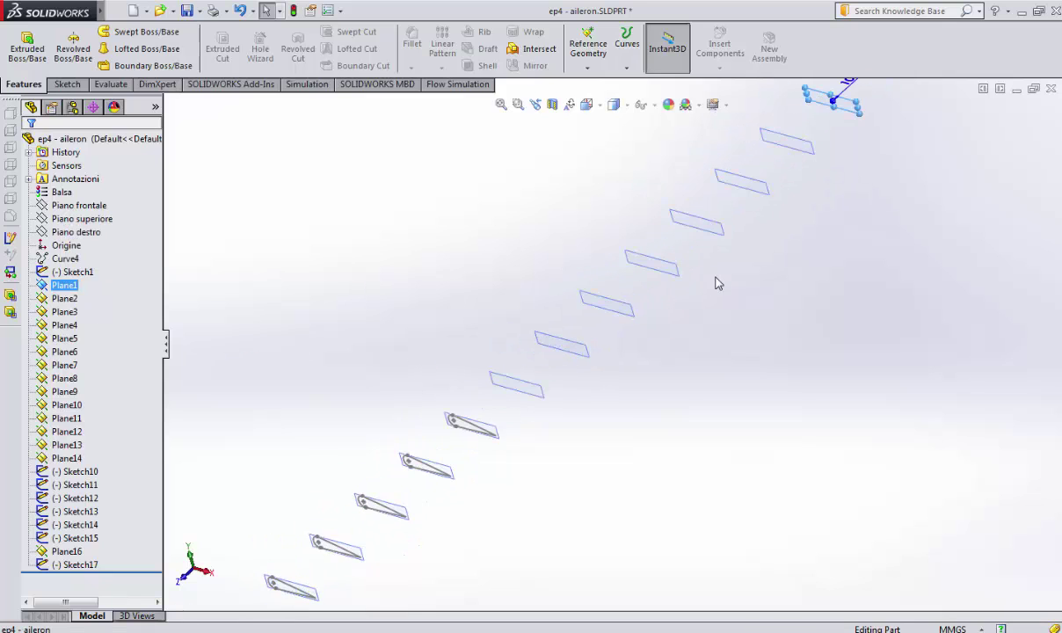
{"action": "scroll", "coordinate": [717, 282], "scroll_direction": "up", "scroll_amount": 1}
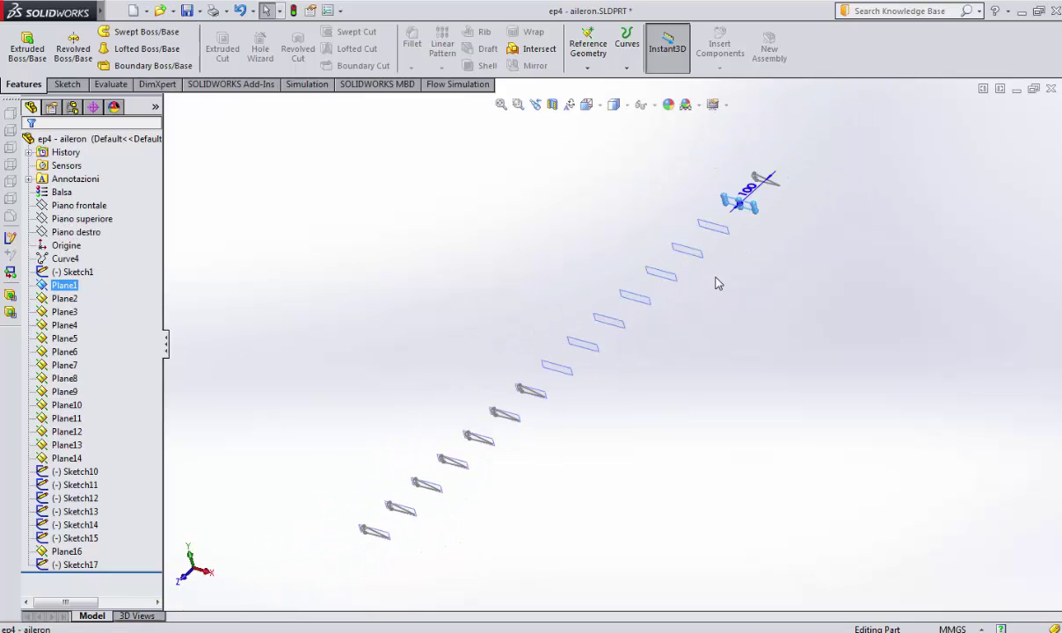
Step: Extend the selection through Plane9 and delete Plane1–Plane8, confirming Yes to All
{"action": "left_click", "coordinate": [72, 379], "text": "shift"}
{"action": "key", "text": "Delete"}
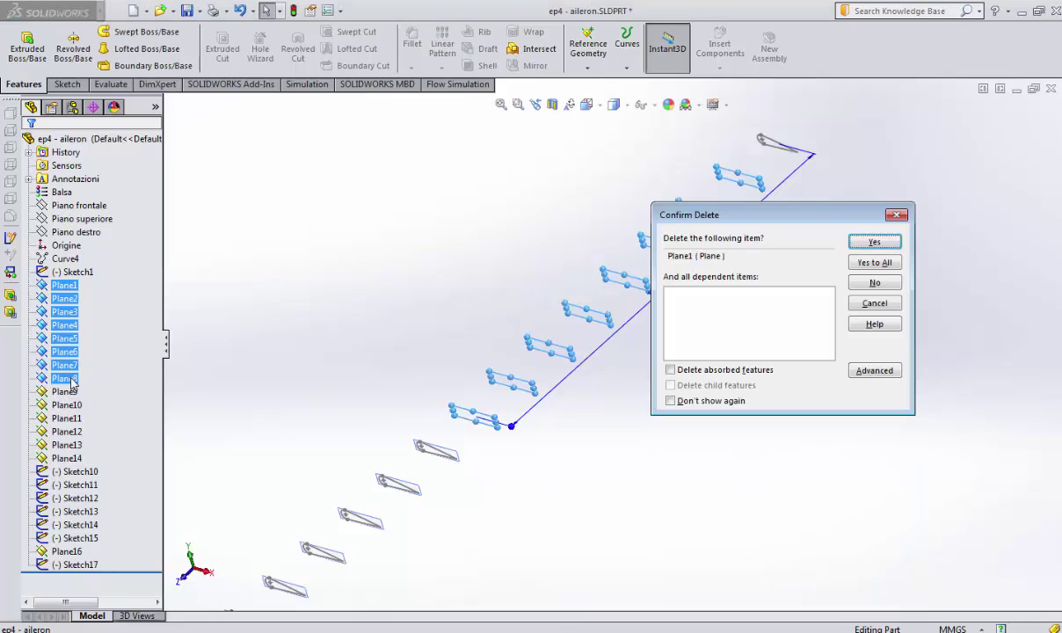
{"action": "left_click", "coordinate": [869, 245]}
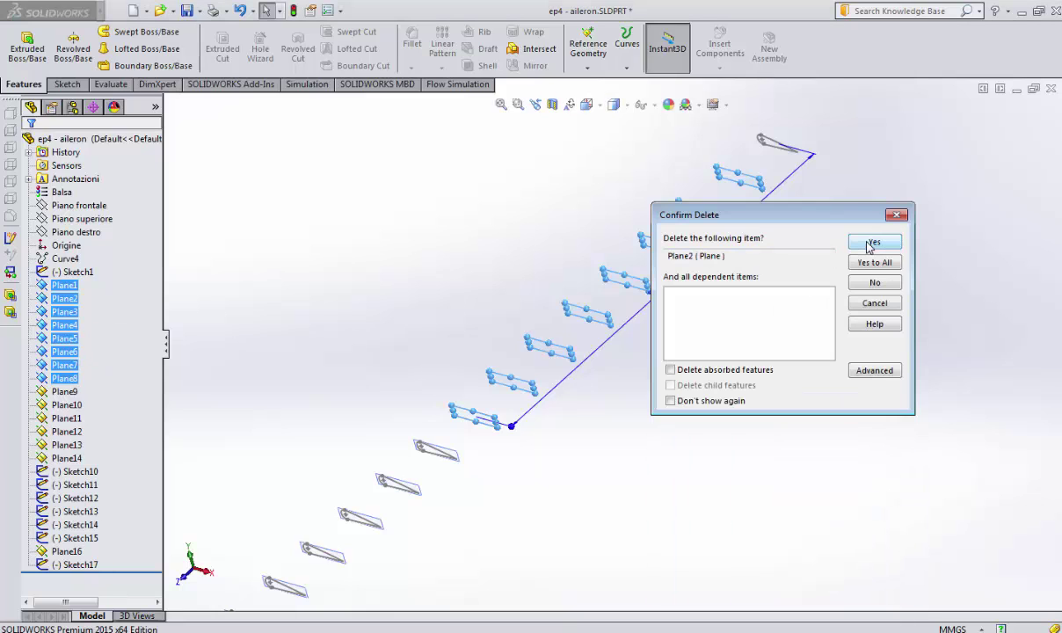
{"action": "left_click", "coordinate": [884, 262]}
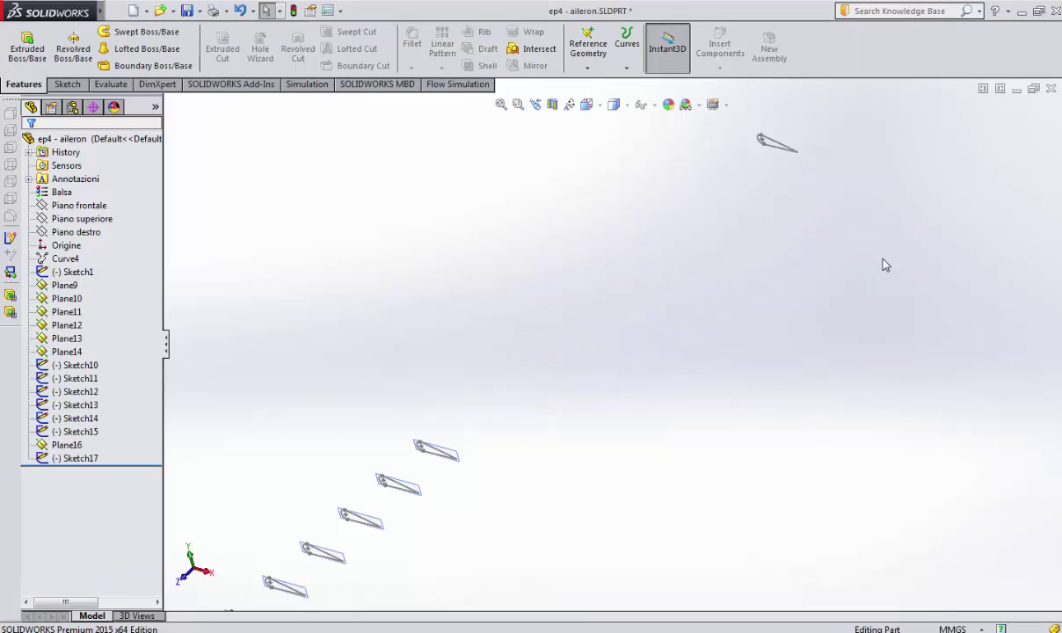
{"action": "scroll", "coordinate": [463, 498], "scroll_direction": "up", "scroll_amount": 2}
{"action": "scroll", "coordinate": [541, 462], "scroll_direction": "up", "scroll_amount": 3}
{"action": "scroll", "coordinate": [650, 323], "scroll_direction": "down", "scroll_amount": 2}
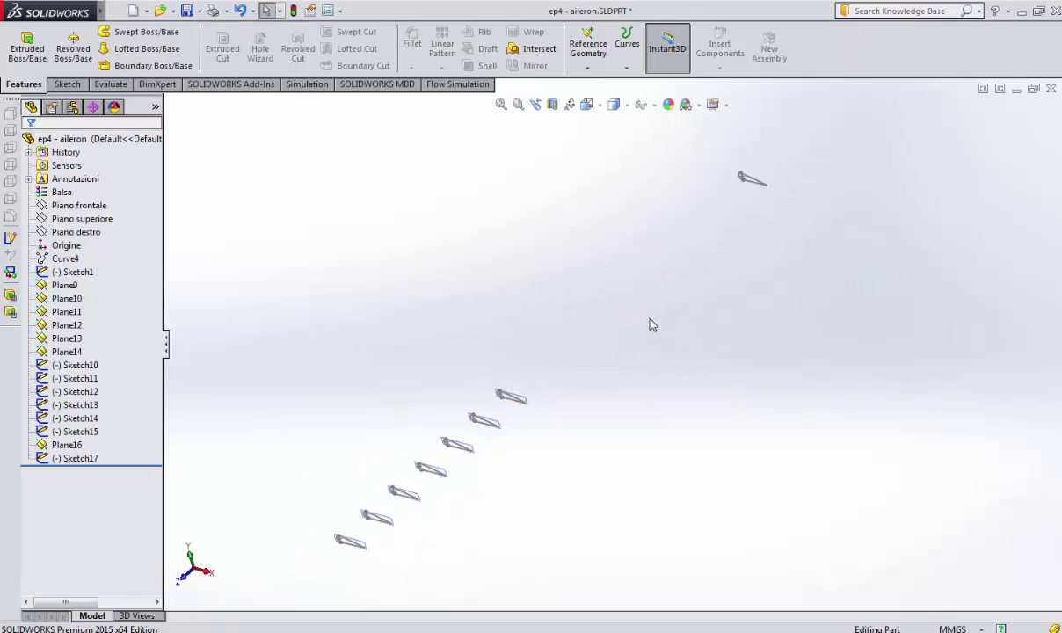
{"action": "scroll", "coordinate": [497, 467], "scroll_direction": "down", "scroll_amount": 3}
{"action": "scroll", "coordinate": [372, 536], "scroll_direction": "down", "scroll_amount": 2}
{"action": "scroll", "coordinate": [372, 538], "scroll_direction": "up", "scroll_amount": 2}
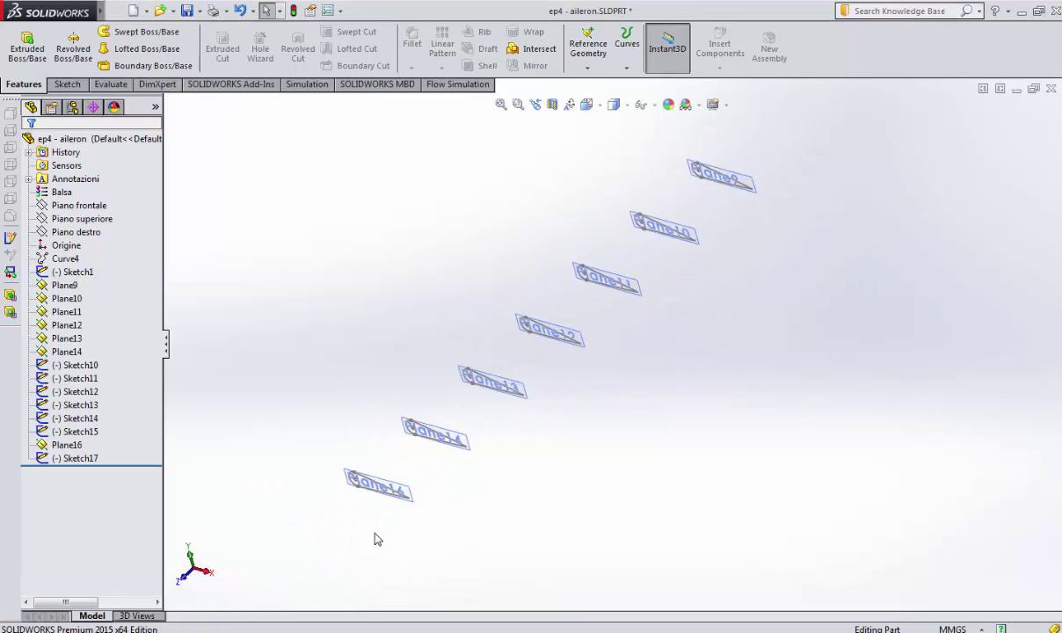
{"action": "scroll", "coordinate": [482, 469], "scroll_direction": "down", "scroll_amount": 2}
Step: Save the part after removing the empty planes
{"action": "left_click", "coordinate": [186, 11]}
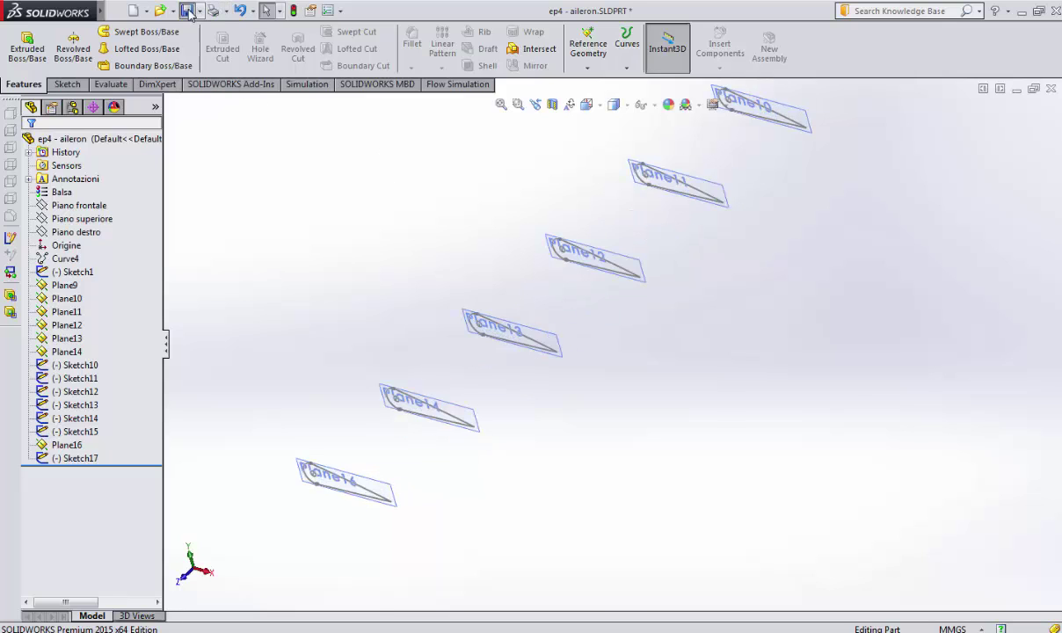
{"action": "scroll", "coordinate": [463, 429], "scroll_direction": "down", "scroll_amount": 1}
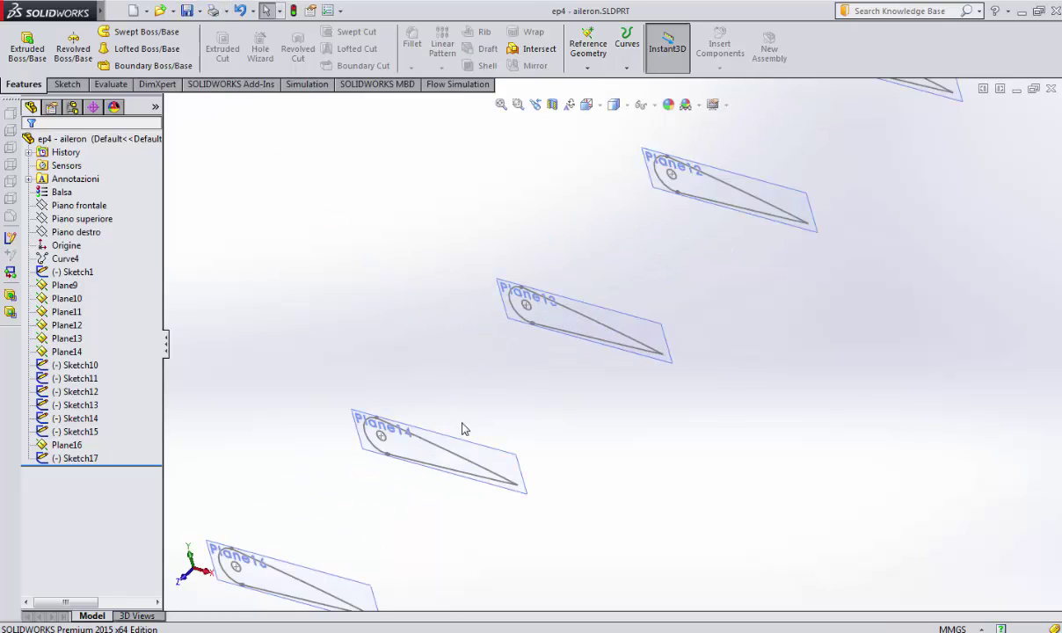
{"action": "scroll", "coordinate": [621, 399], "scroll_direction": "up", "scroll_amount": 2}
{"action": "scroll", "coordinate": [749, 249], "scroll_direction": "up", "scroll_amount": 2}
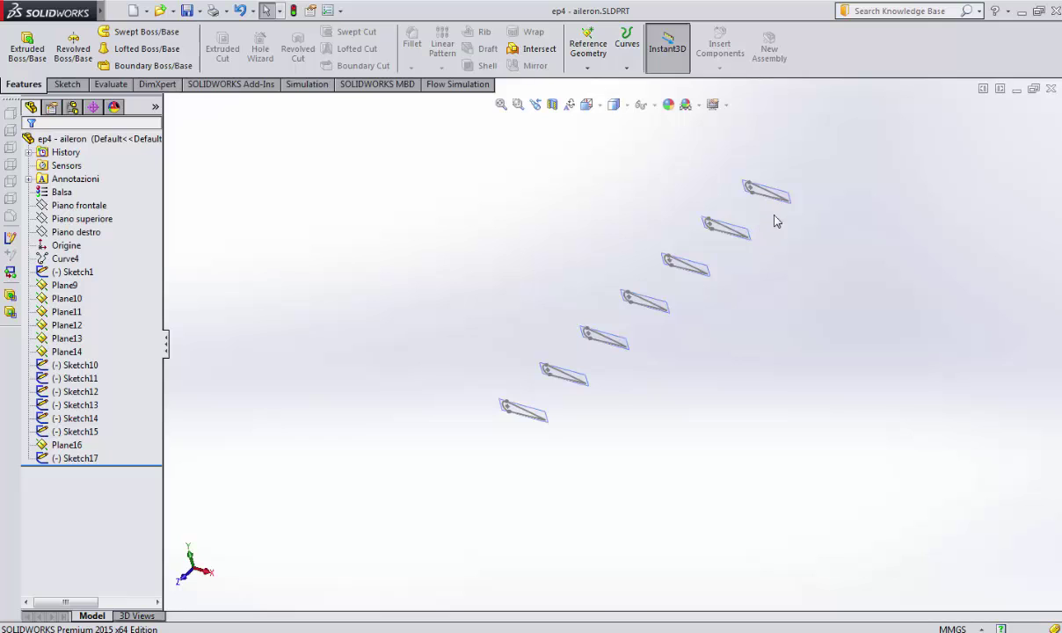
{"action": "scroll", "coordinate": [743, 204], "scroll_direction": "down", "scroll_amount": 1}
{"action": "scroll", "coordinate": [783, 214], "scroll_direction": "up", "scroll_amount": 1}
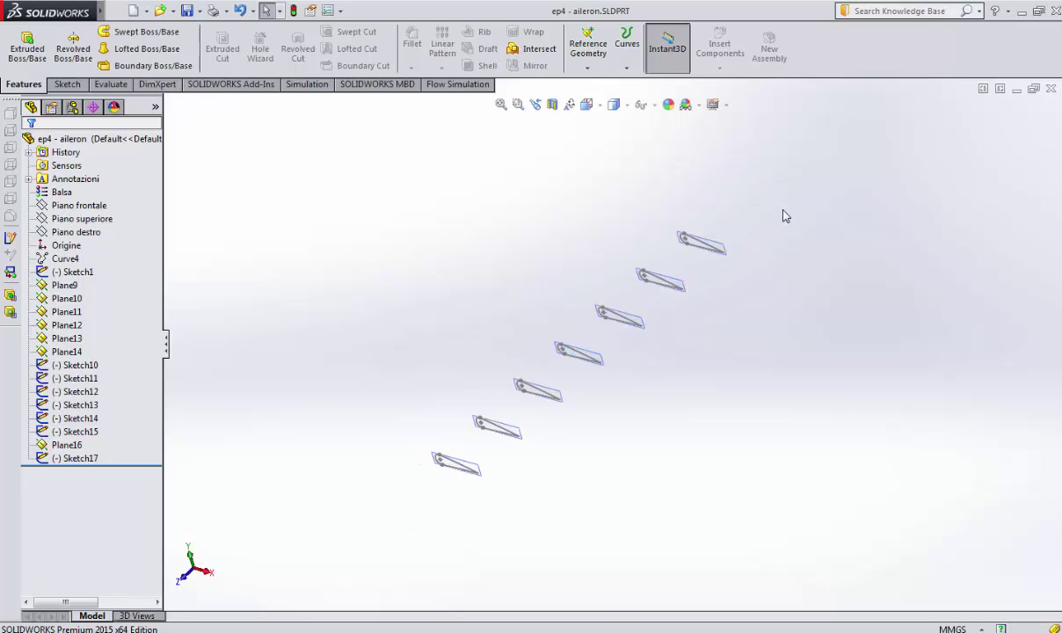
{"action": "scroll", "coordinate": [649, 323], "scroll_direction": "down", "scroll_amount": 1}
{"action": "scroll", "coordinate": [538, 427], "scroll_direction": "down", "scroll_amount": 1}
{"action": "scroll", "coordinate": [504, 446], "scroll_direction": "up", "scroll_amount": 2}
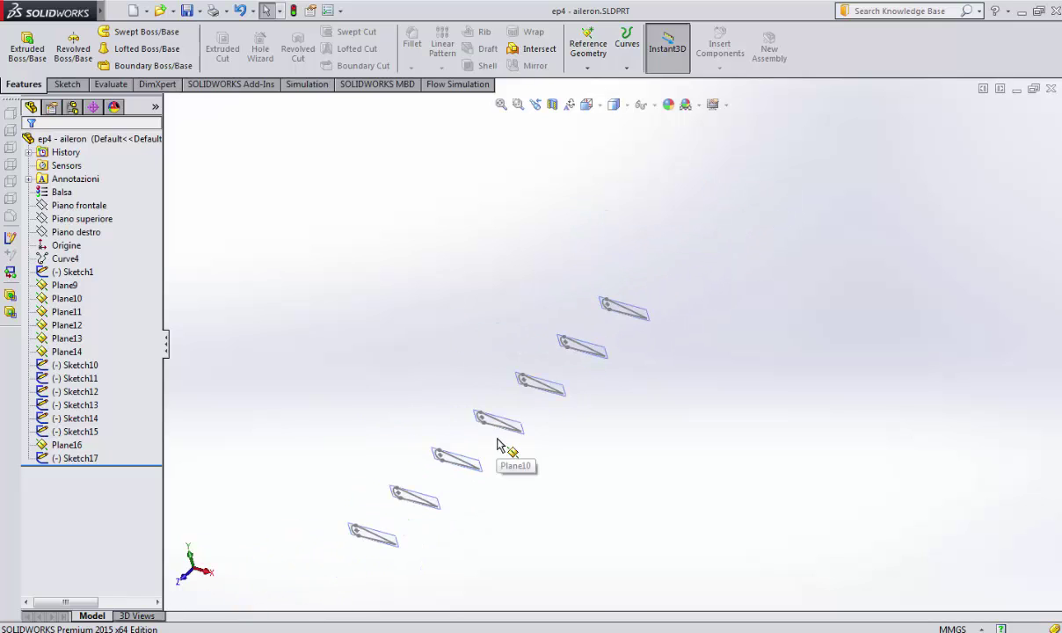
{"action": "scroll", "coordinate": [496, 465], "scroll_direction": "down", "scroll_amount": 1}
{"action": "scroll", "coordinate": [466, 479], "scroll_direction": "up", "scroll_amount": 2}
{"action": "scroll", "coordinate": [519, 436], "scroll_direction": "down", "scroll_amount": 1}
{"action": "scroll", "coordinate": [524, 432], "scroll_direction": "down", "scroll_amount": 1}
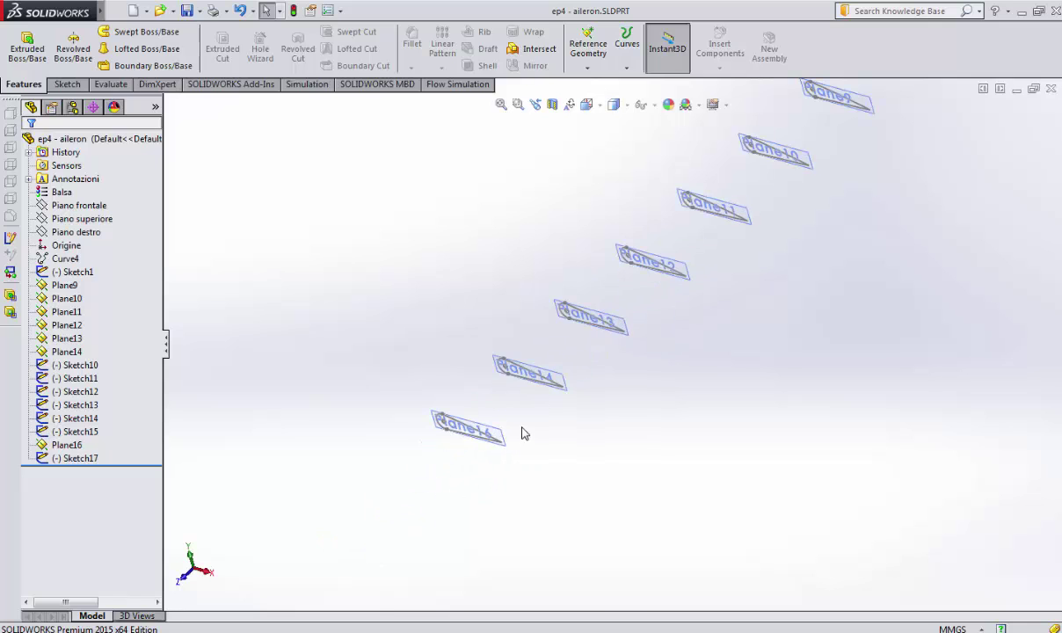
{"action": "scroll", "coordinate": [514, 394], "scroll_direction": "down", "scroll_amount": 1}
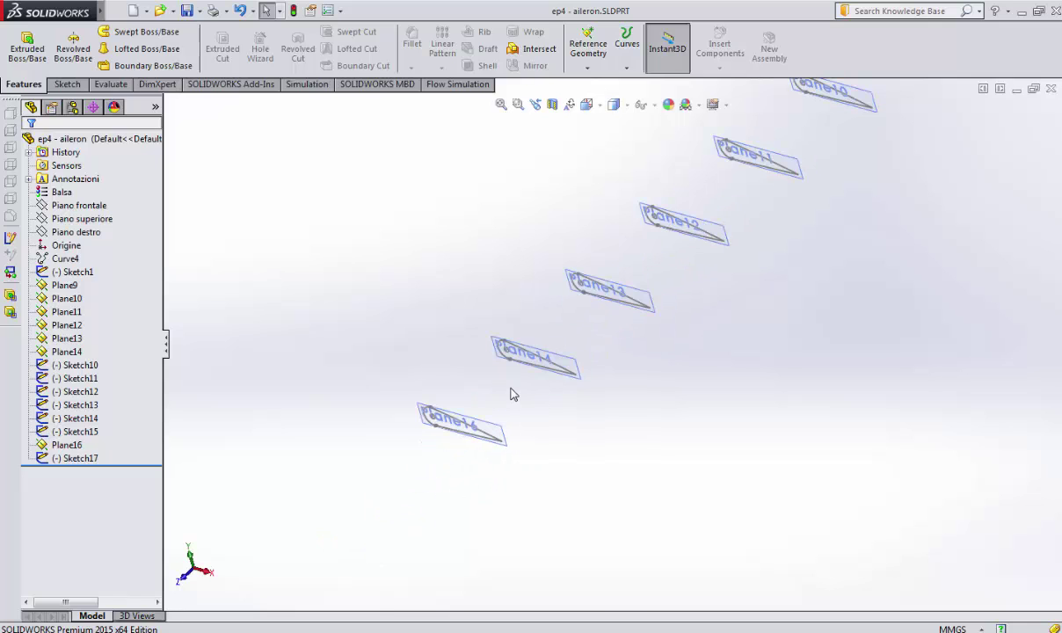
Step: Start an Extruded Boss/Base on the Plane10 sketch and prepare its contour selection
{"action": "left_click", "coordinate": [71, 85]}
{"action": "left_click", "coordinate": [29, 84]}
{"action": "left_click", "coordinate": [27, 44]}
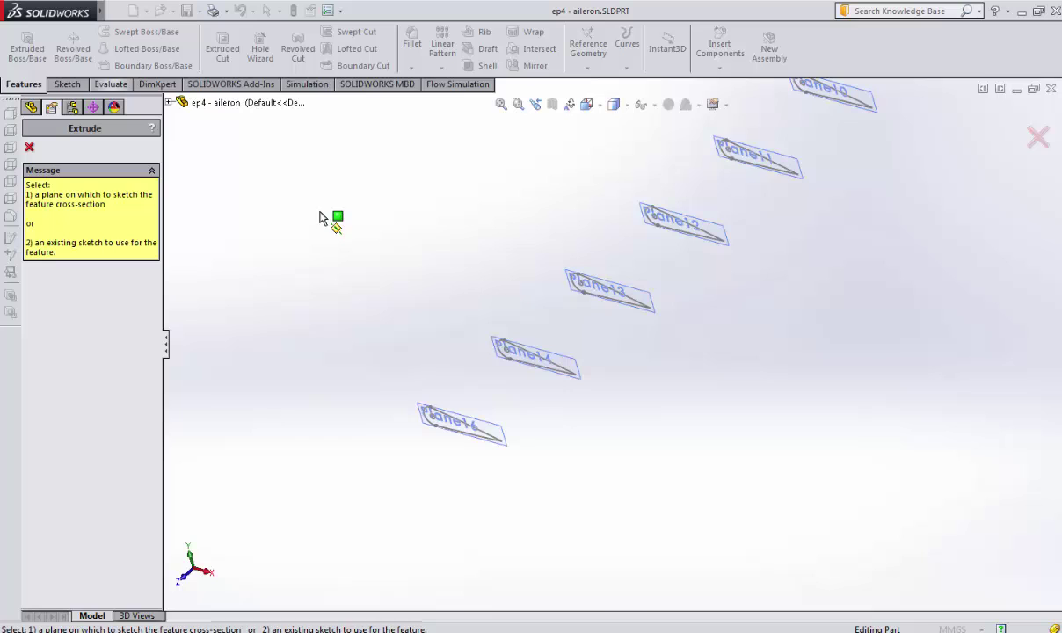
{"action": "scroll", "coordinate": [813, 139], "scroll_direction": "down", "scroll_amount": 2}
{"action": "left_click", "coordinate": [800, 143]}
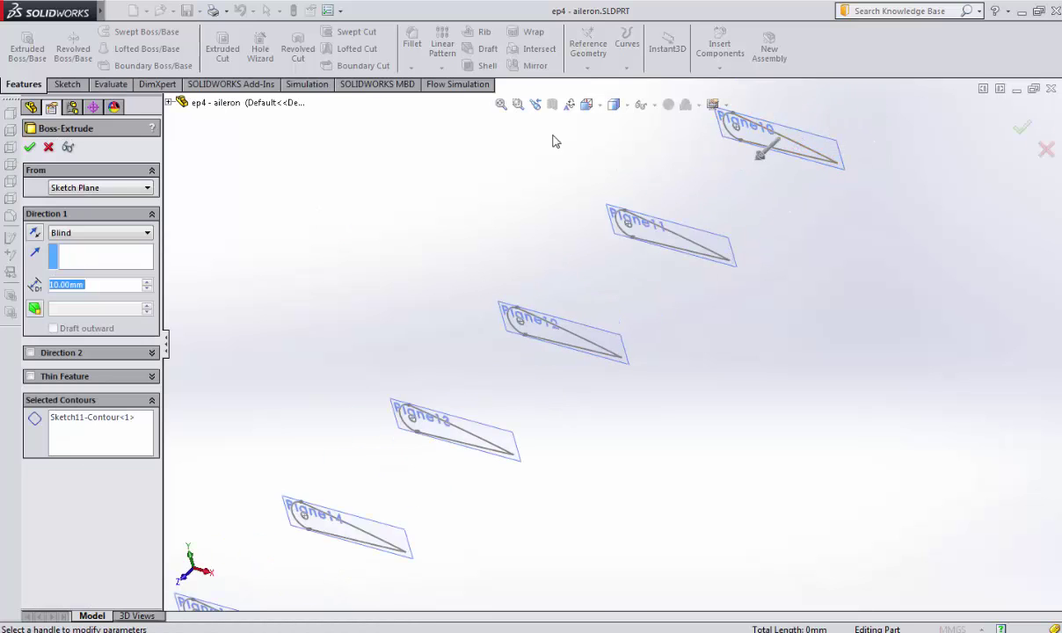
{"action": "left_click", "coordinate": [48, 148]}
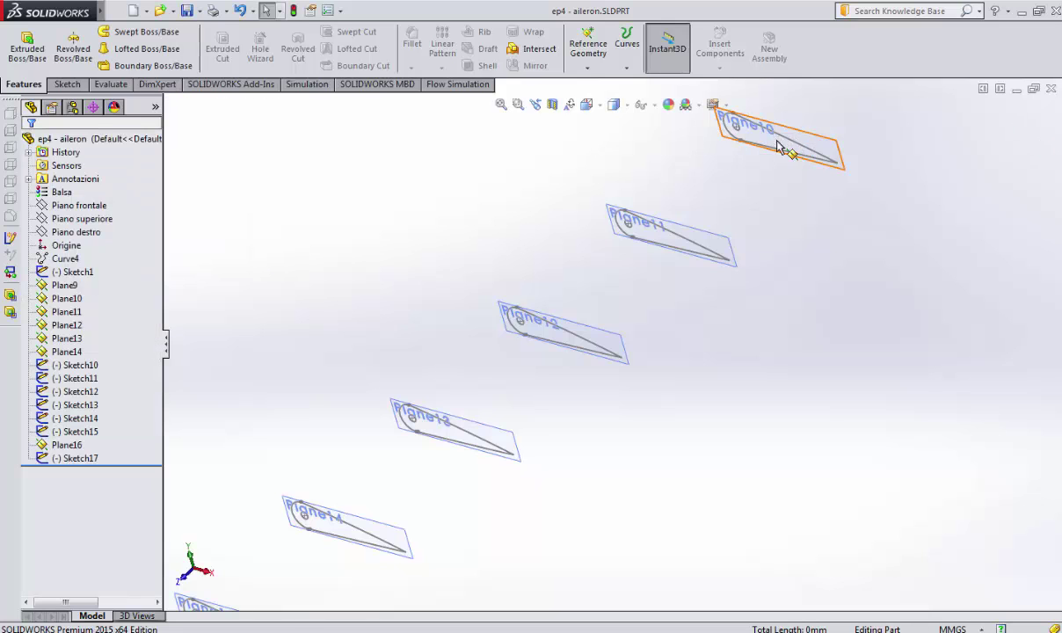
{"action": "left_click", "coordinate": [783, 137]}
{"action": "left_click", "coordinate": [790, 121]}
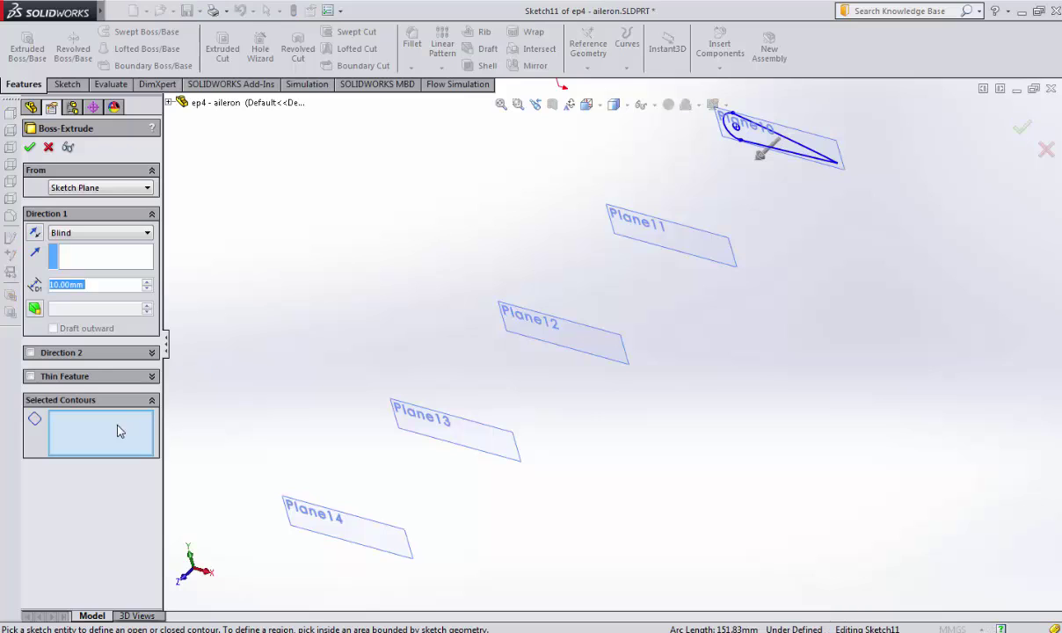
{"action": "left_click", "coordinate": [755, 143]}
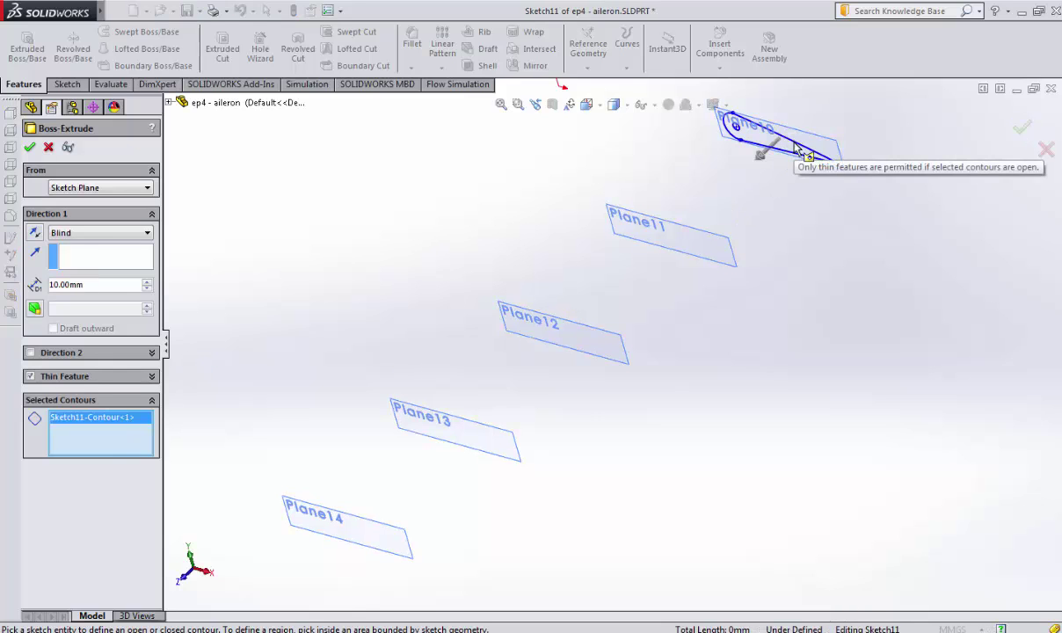
{"action": "left_click", "coordinate": [759, 155]}
Step: Extrude the enclosed airfoil region as a solid 10 mm Blind rib, Thin Feature off
{"action": "scroll", "coordinate": [823, 162], "scroll_direction": "down", "scroll_amount": 3}
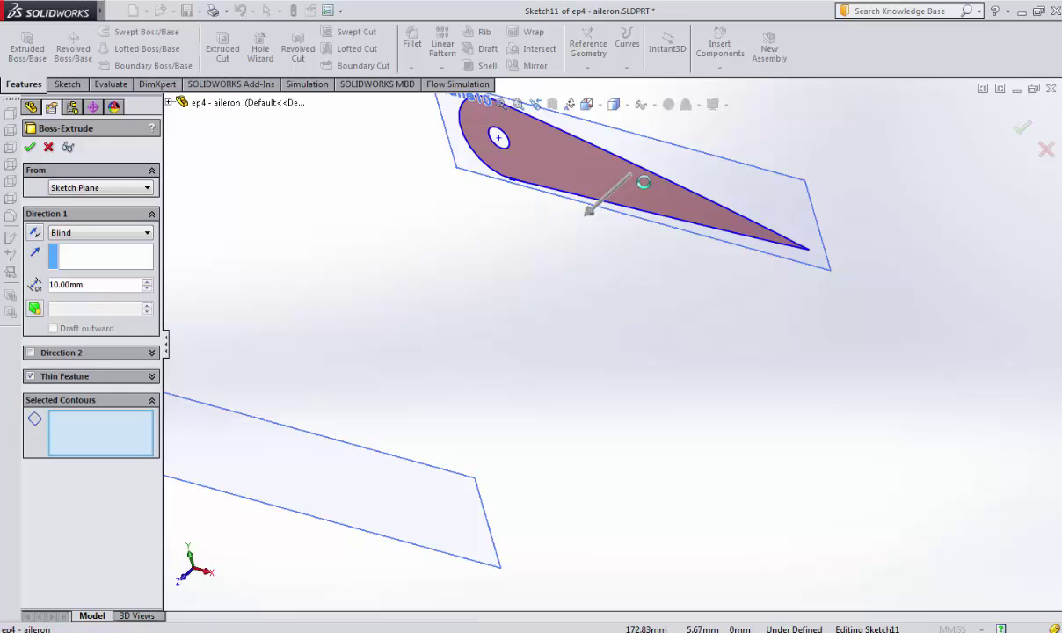
{"action": "left_click", "coordinate": [641, 181]}
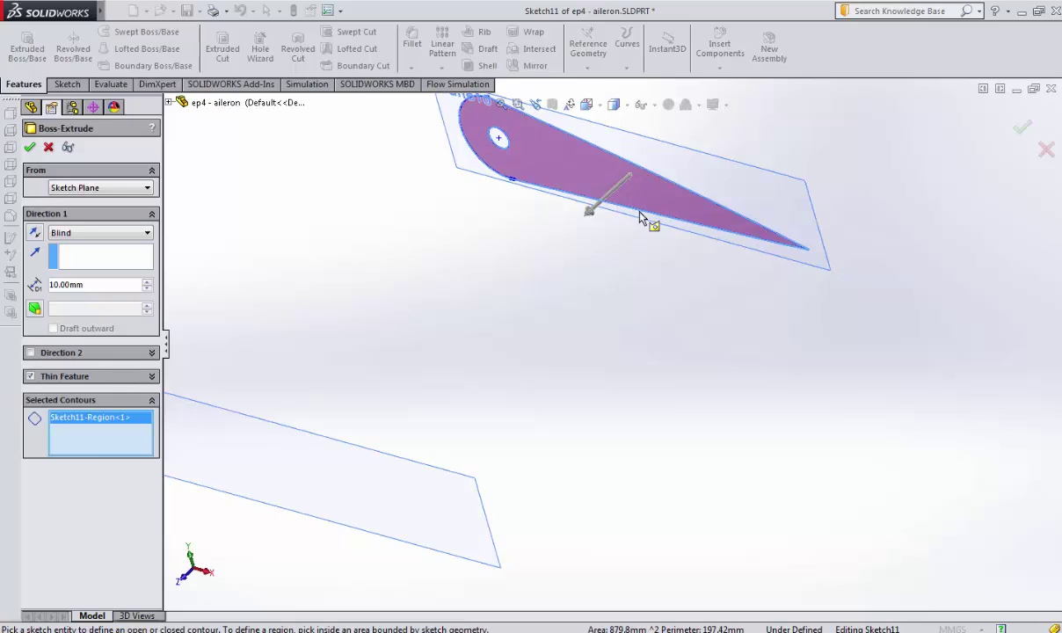
{"action": "left_click", "coordinate": [30, 377]}
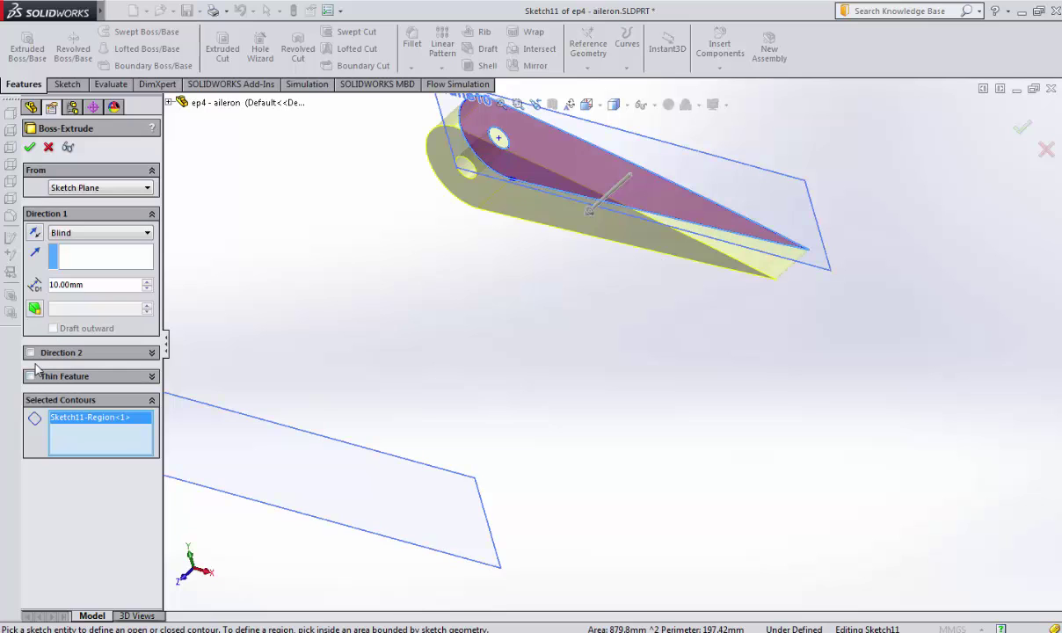
{"action": "left_click_drag", "start_coordinate": [90, 285], "coordinate": [47, 285]}
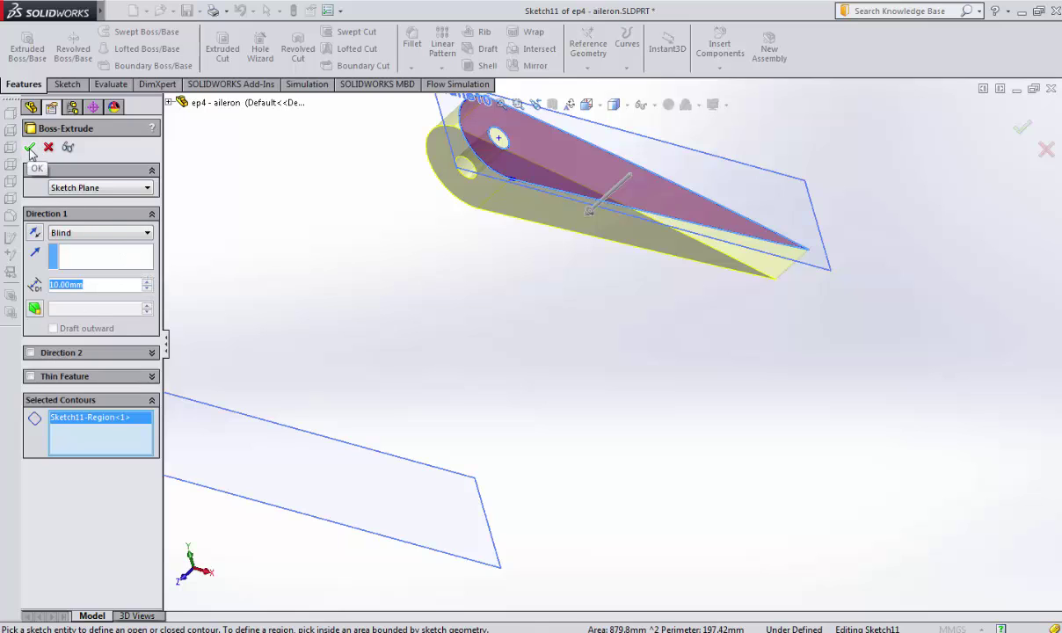
{"action": "left_click", "coordinate": [30, 148]}
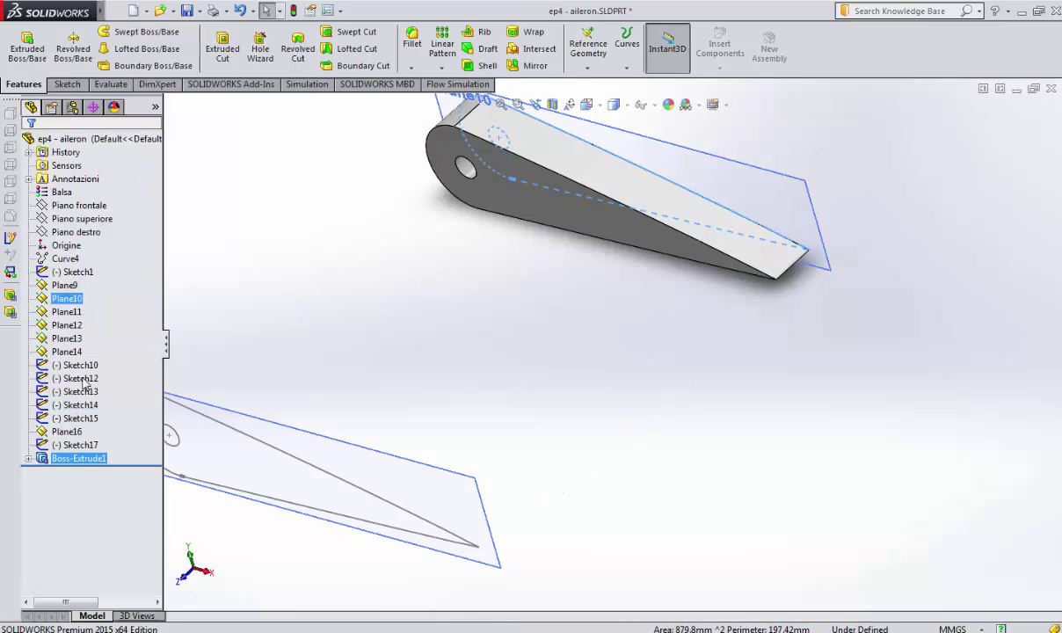
{"action": "key", "text": "f"}
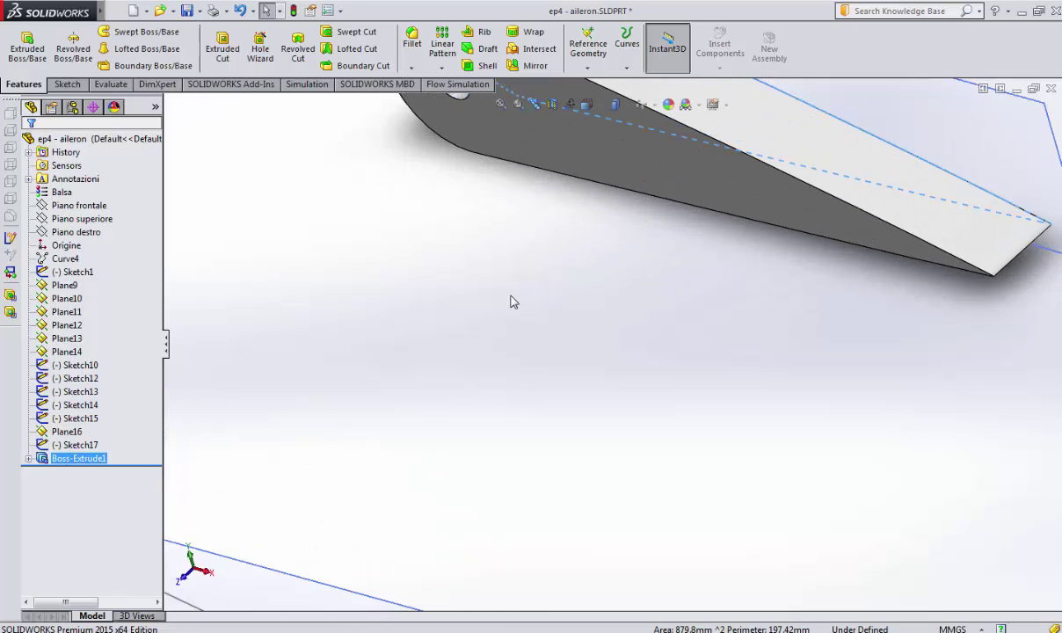
{"action": "right_click", "coordinate": [66, 194]}
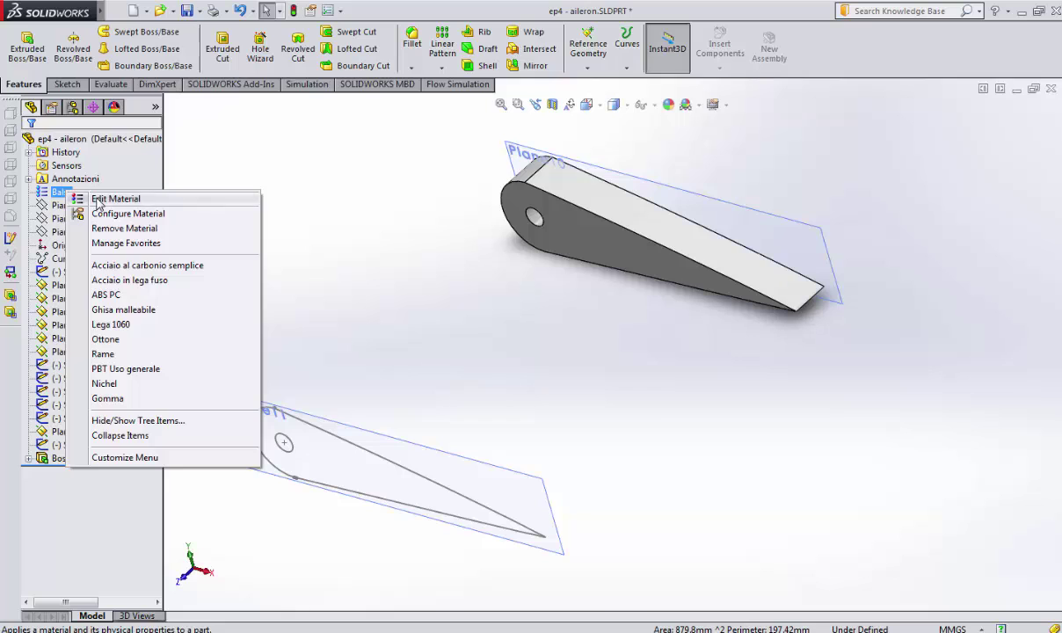
{"action": "left_click", "coordinate": [98, 200]}
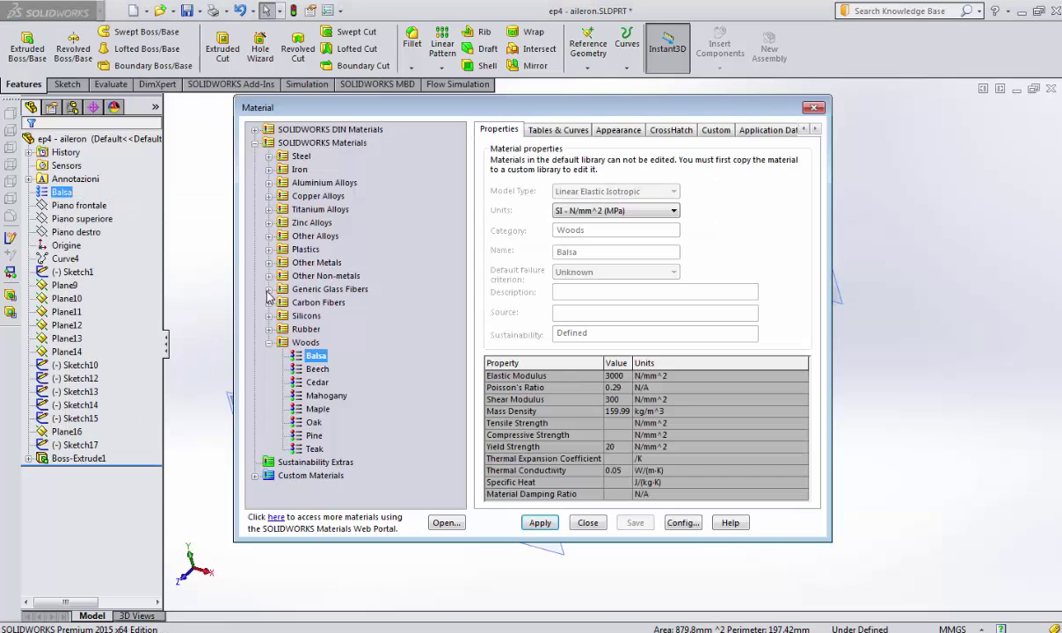
{"action": "left_click", "coordinate": [587, 524]}
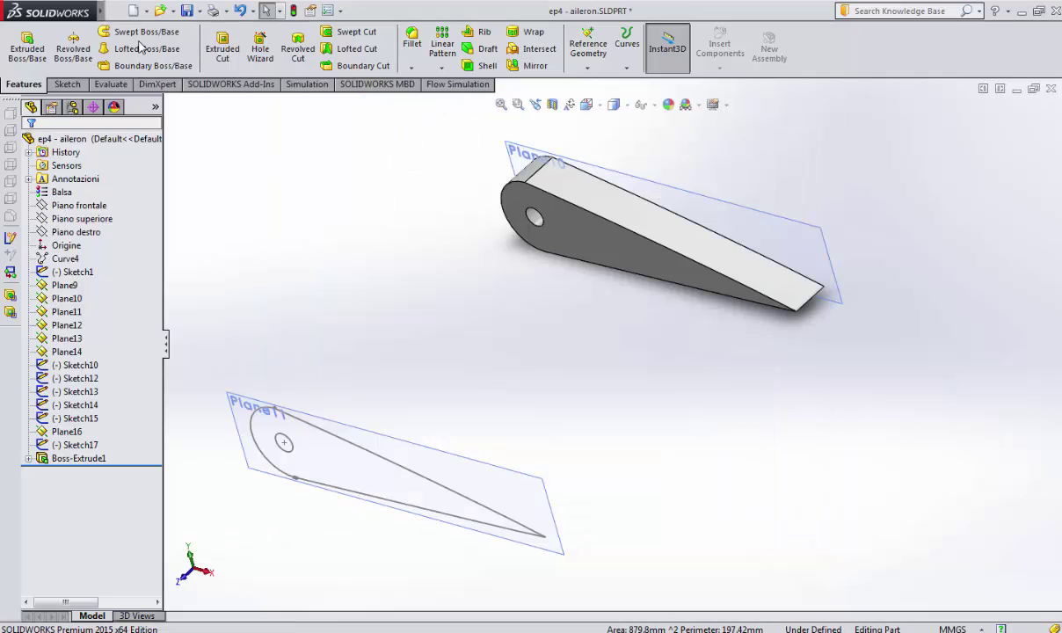
Step: Show the Task Pane and browse the Appearances library to Organic > Wood > Beech
{"action": "left_click", "coordinate": [142, 10]}
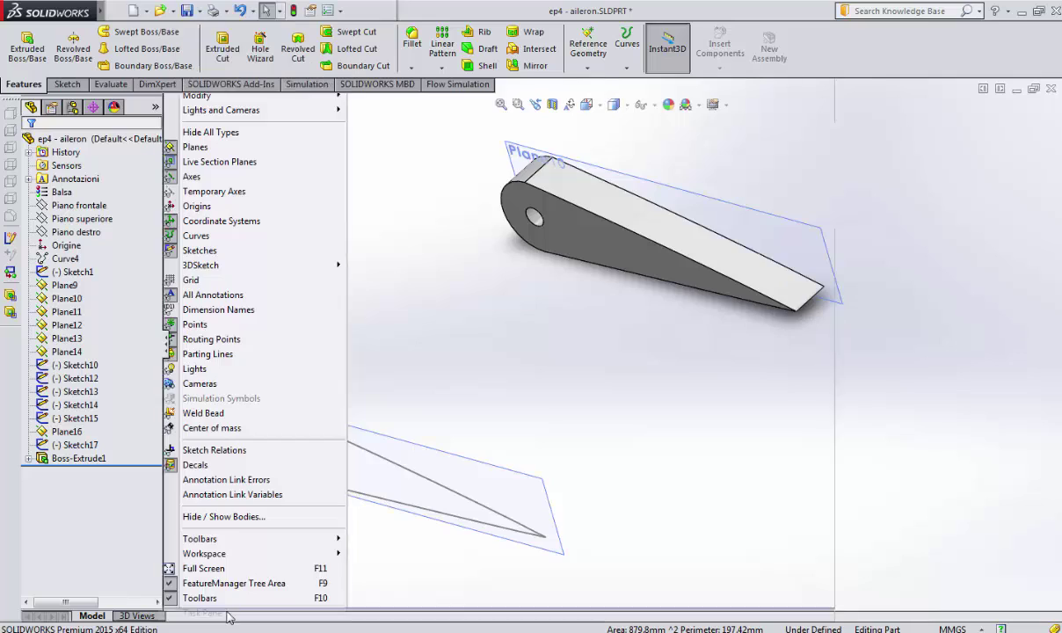
{"action": "left_click", "coordinate": [204, 613]}
{"action": "left_click", "coordinate": [82, 233]}
{"action": "left_click", "coordinate": [66, 192]}
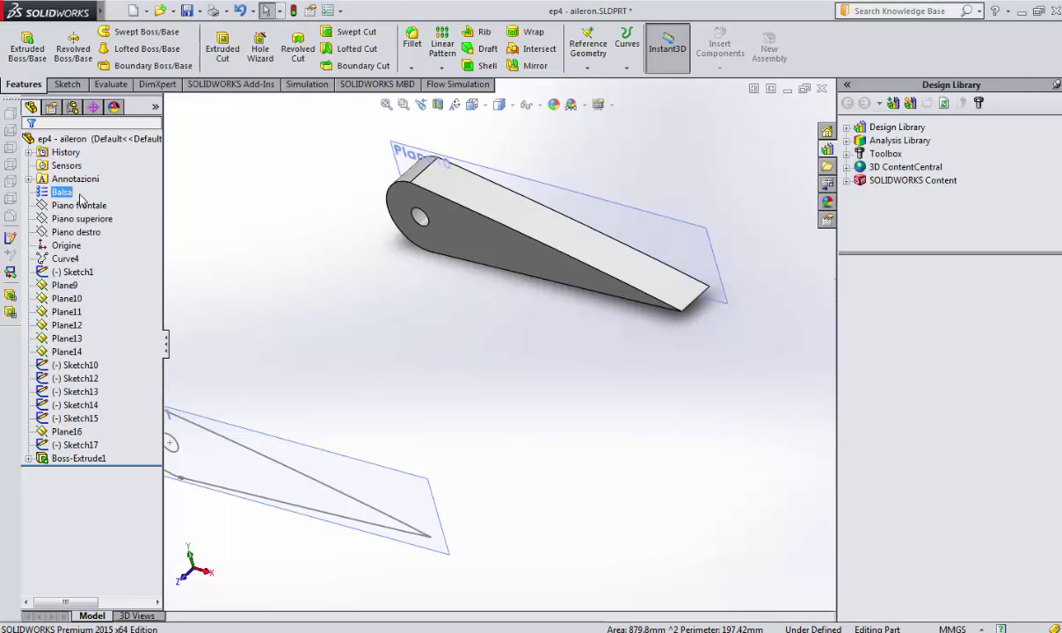
{"action": "left_click", "coordinate": [826, 201]}
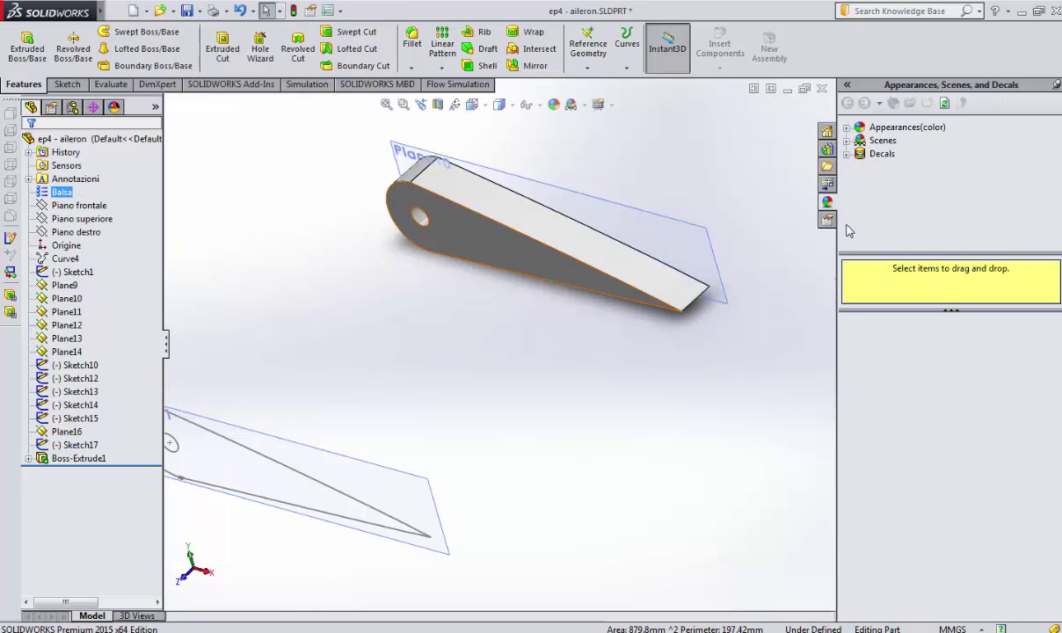
{"action": "left_click", "coordinate": [860, 127]}
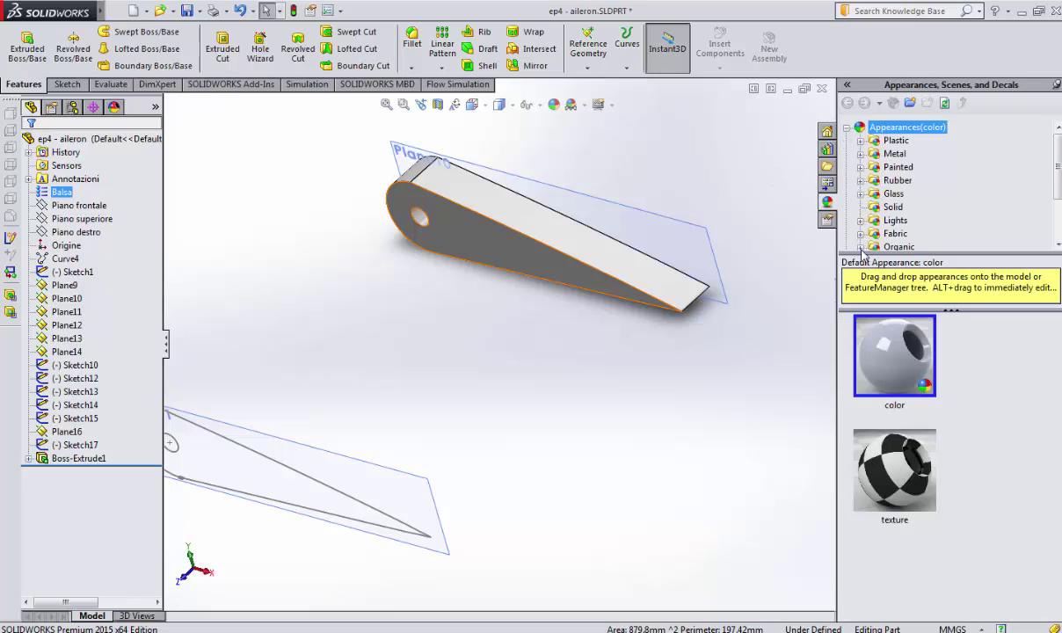
{"action": "left_click", "coordinate": [861, 248]}
{"action": "left_click", "coordinate": [875, 167]}
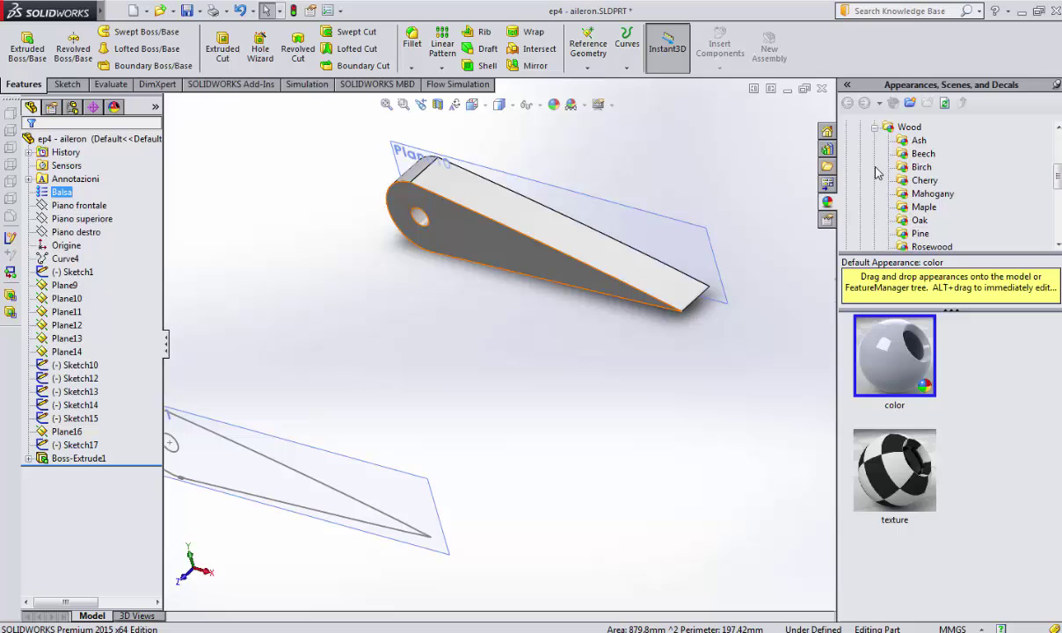
{"action": "left_click", "coordinate": [922, 155]}
{"action": "left_click", "coordinate": [923, 168]}
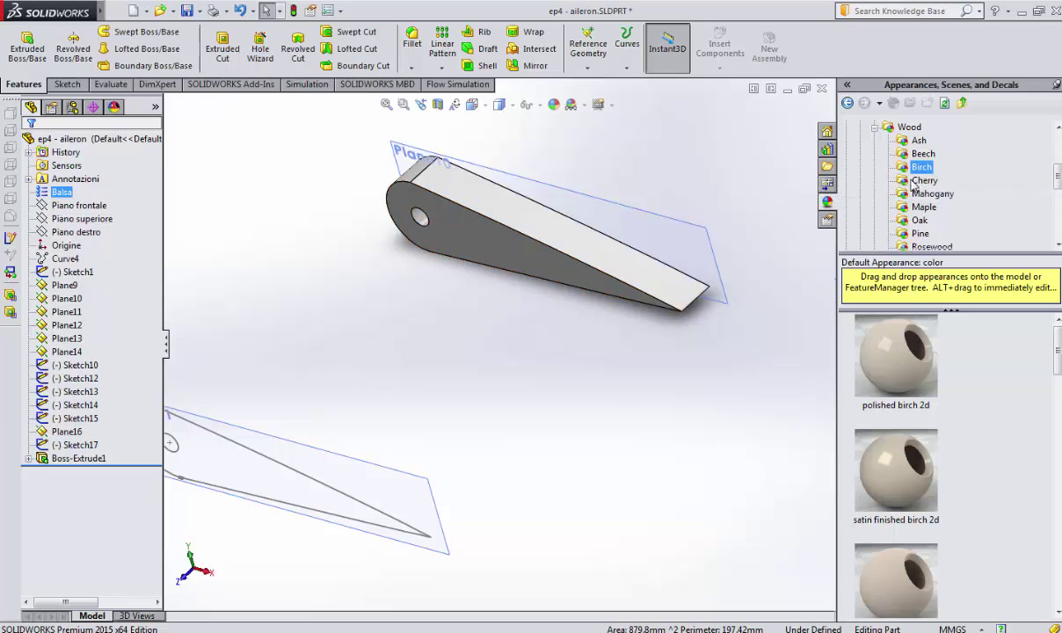
{"action": "left_click", "coordinate": [922, 154]}
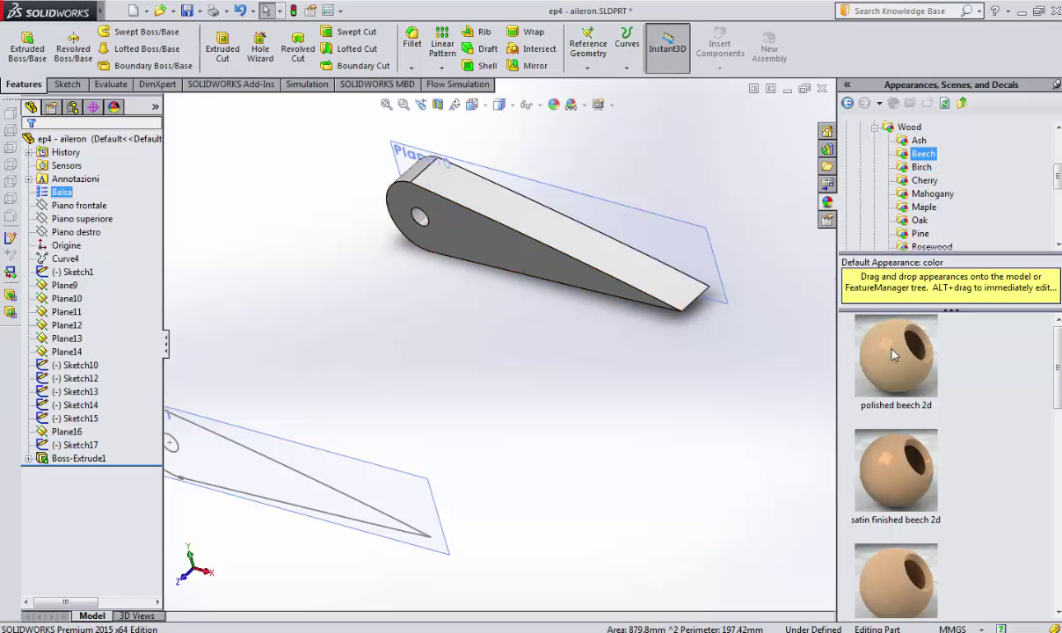
Step: Drag polished beech 2d onto the rib and apply it to Boss-Extrude1
{"action": "left_click", "coordinate": [893, 354]}
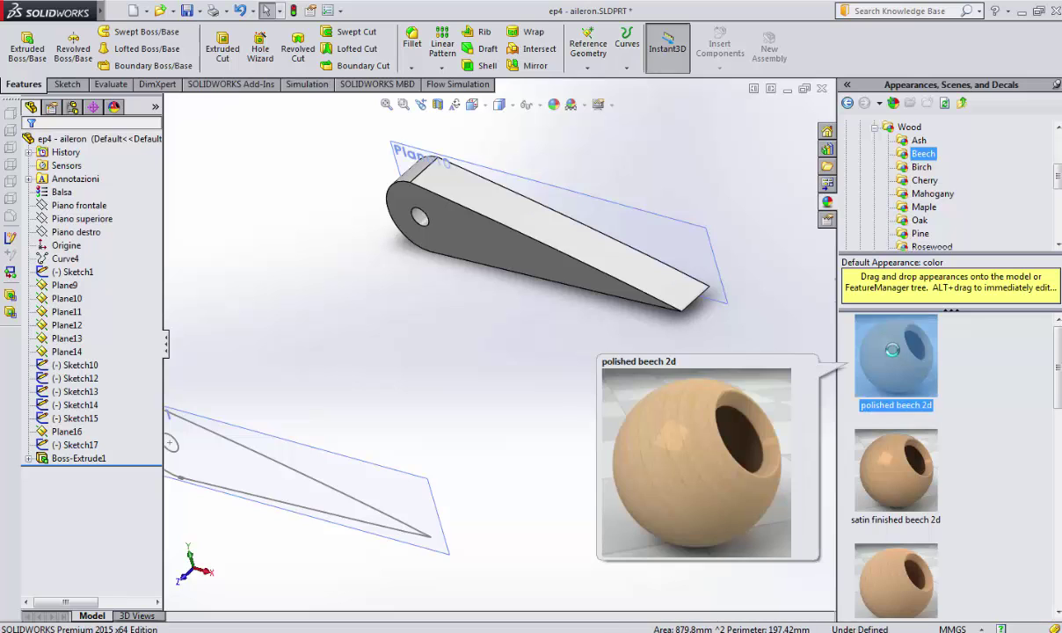
{"action": "left_click_drag", "start_coordinate": [891, 350], "coordinate": [578, 256]}
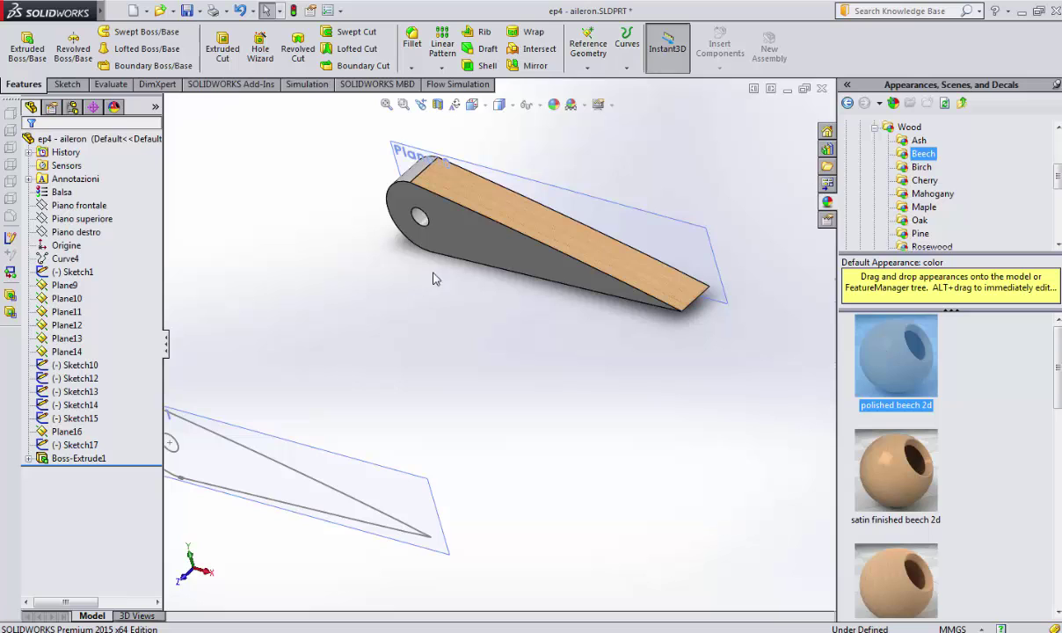
{"action": "left_click", "coordinate": [78, 458]}
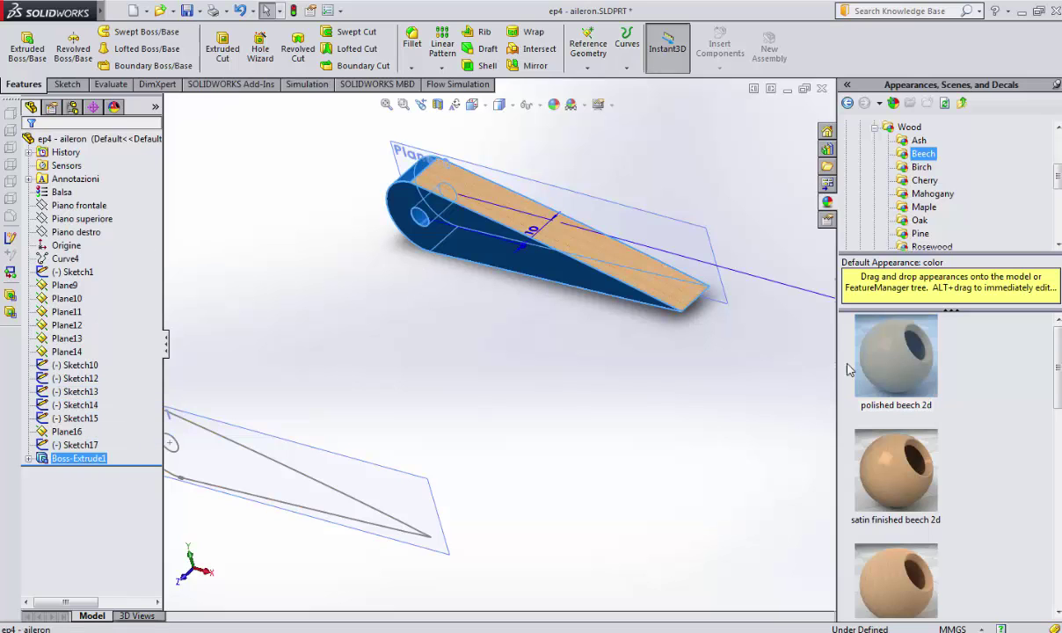
{"action": "left_click", "coordinate": [930, 365]}
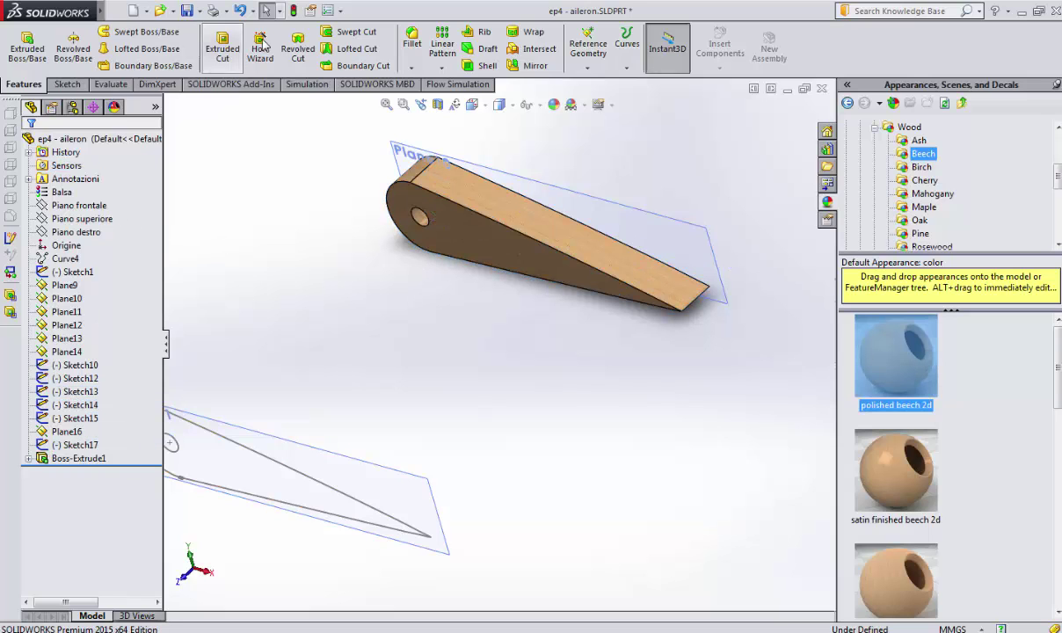
{"action": "left_click", "coordinate": [204, 11]}
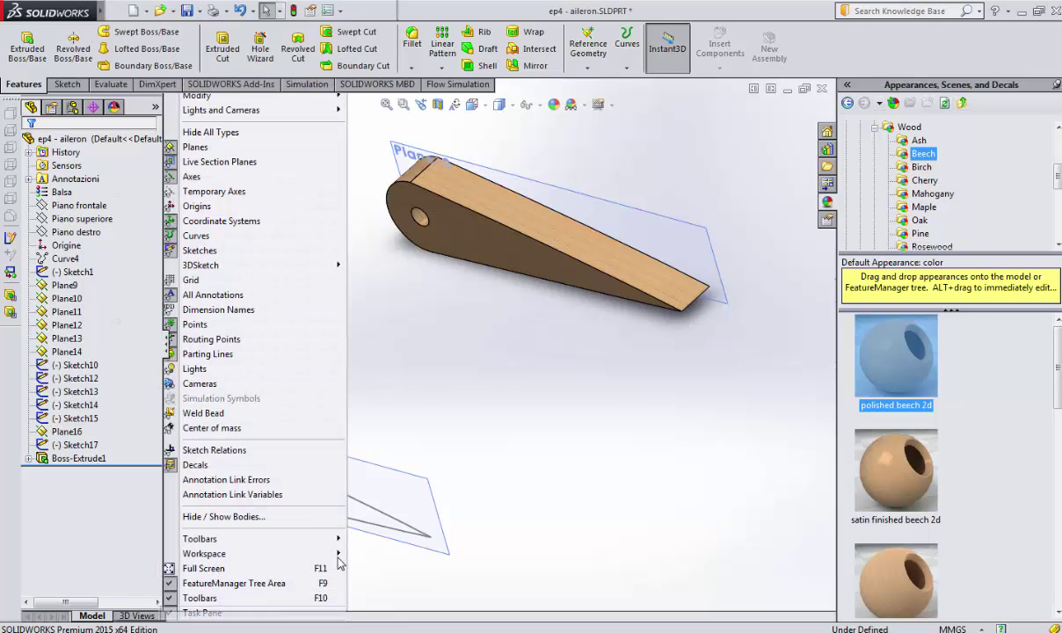
Step: Hide the appearances Task Pane and zoom out on the model
{"action": "left_click", "coordinate": [185, 614]}
{"action": "scroll", "coordinate": [641, 445], "scroll_direction": "down", "scroll_amount": 3}
{"action": "scroll", "coordinate": [616, 447], "scroll_direction": "up", "scroll_amount": 3}
{"action": "scroll", "coordinate": [603, 417], "scroll_direction": "up", "scroll_amount": 2}
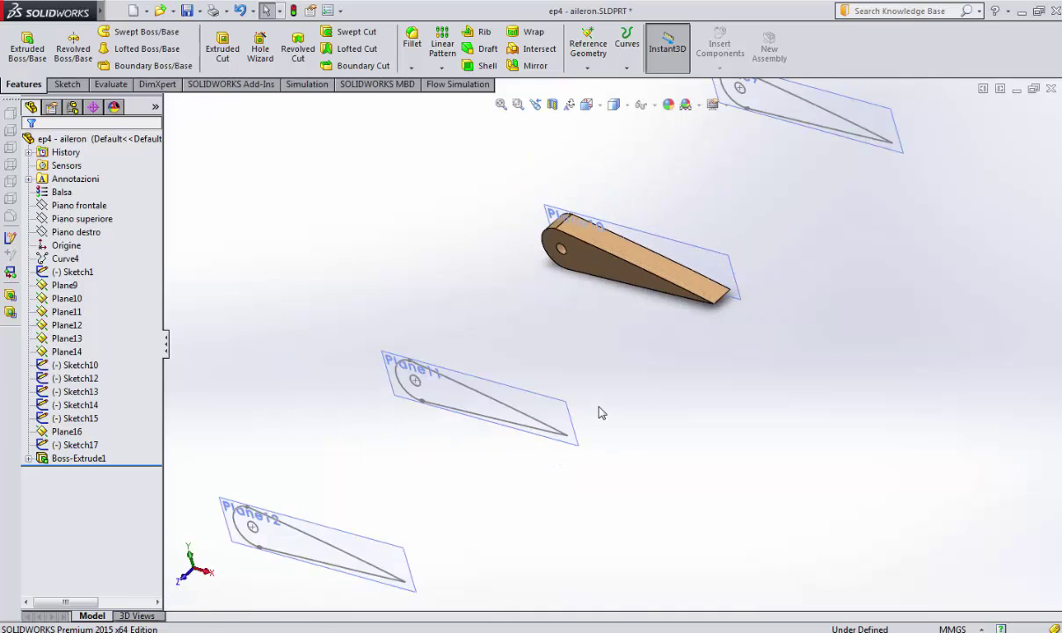
{"action": "scroll", "coordinate": [602, 414], "scroll_direction": "up", "scroll_amount": 2}
{"action": "scroll", "coordinate": [600, 413], "scroll_direction": "up", "scroll_amount": 2}
{"action": "scroll", "coordinate": [601, 413], "scroll_direction": "up", "scroll_amount": 2}
{"action": "scroll", "coordinate": [600, 412], "scroll_direction": "up", "scroll_amount": 2}
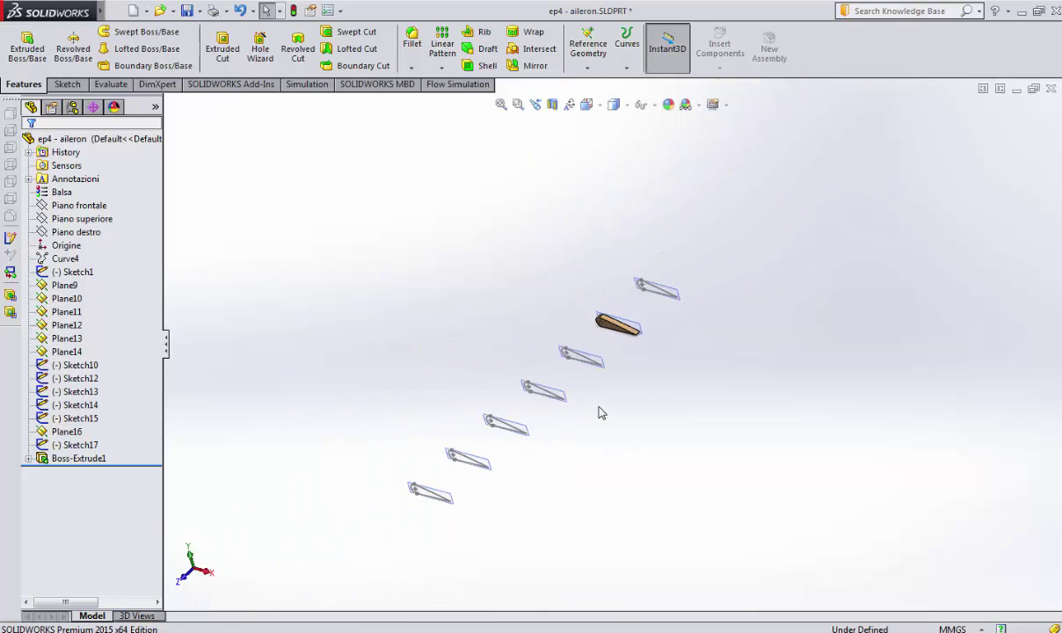
{"action": "scroll", "coordinate": [601, 413], "scroll_direction": "up", "scroll_amount": 1}
{"action": "scroll", "coordinate": [608, 397], "scroll_direction": "down", "scroll_amount": 1}
{"action": "scroll", "coordinate": [642, 347], "scroll_direction": "down", "scroll_amount": 2}
{"action": "scroll", "coordinate": [666, 311], "scroll_direction": "down", "scroll_amount": 2}
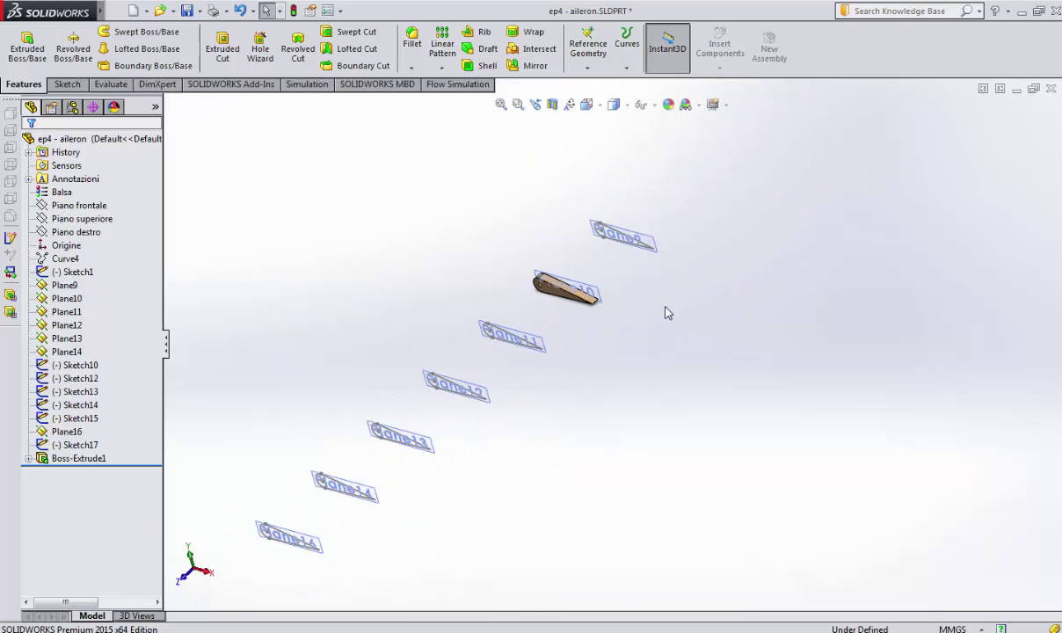
{"action": "scroll", "coordinate": [646, 277], "scroll_direction": "down", "scroll_amount": 2}
{"action": "scroll", "coordinate": [626, 246], "scroll_direction": "down", "scroll_amount": 1}
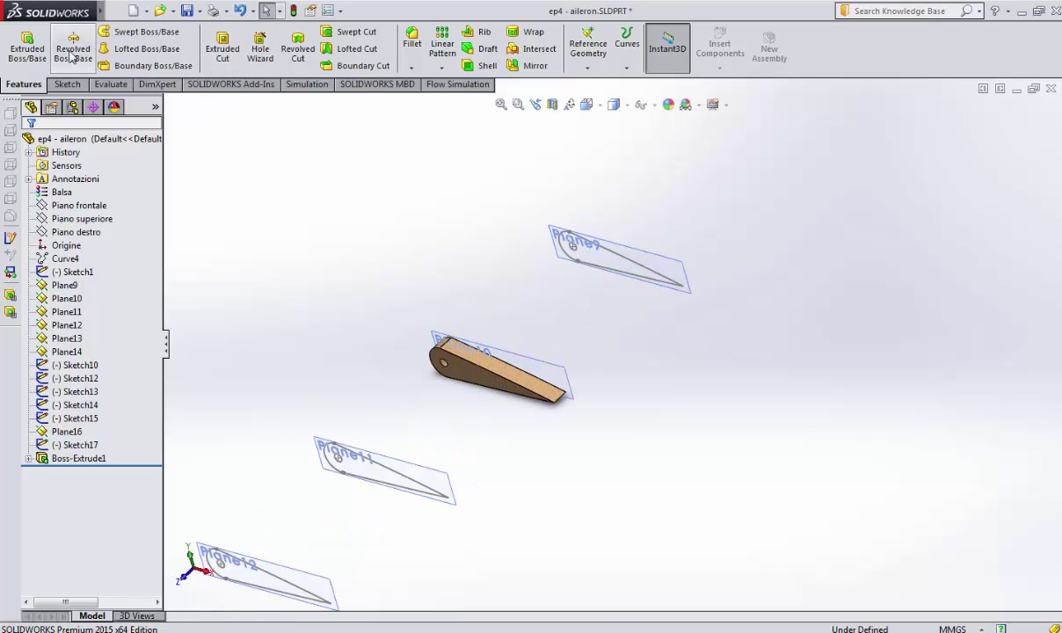
Step: Extrude the Sketch10 wedge region into a second 10 mm Blind rib
{"action": "left_click", "coordinate": [38, 51]}
{"action": "left_click", "coordinate": [616, 255]}
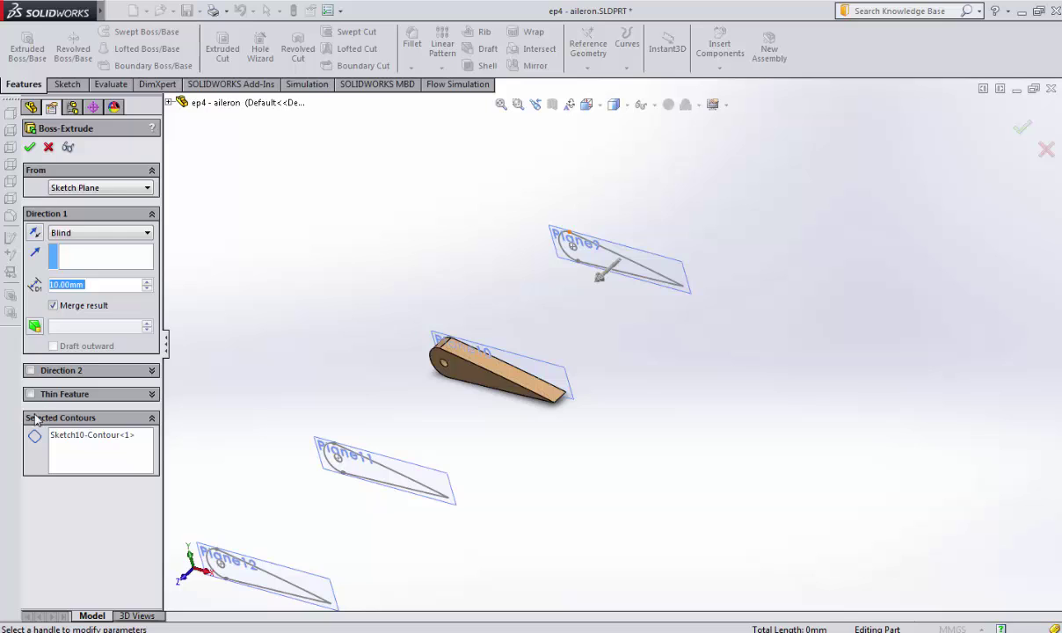
{"action": "scroll", "coordinate": [647, 222], "scroll_direction": "down", "scroll_amount": 2}
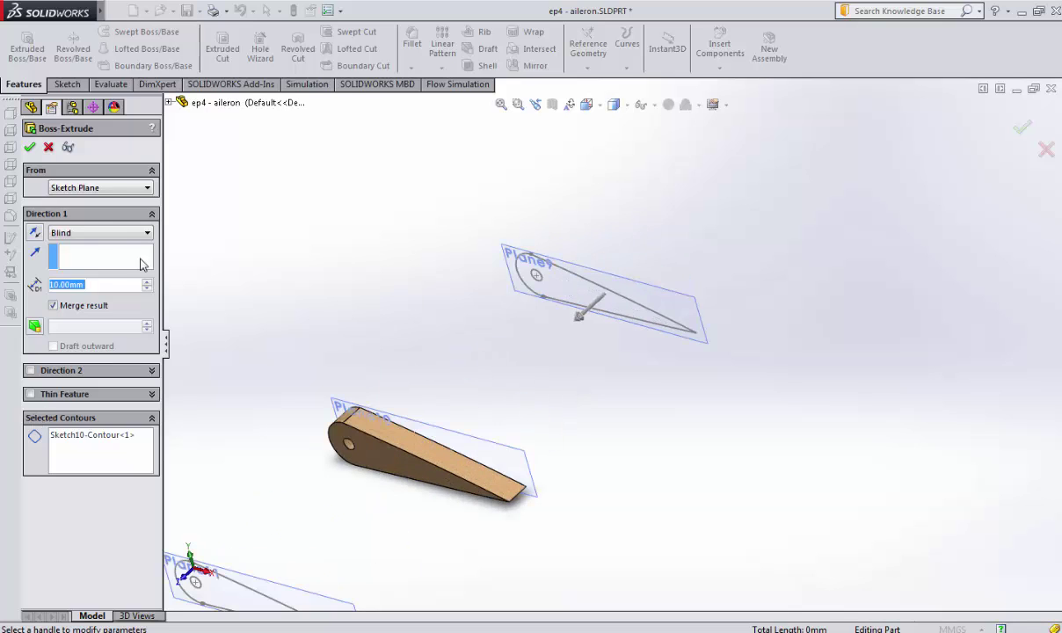
{"action": "left_click", "coordinate": [98, 443]}
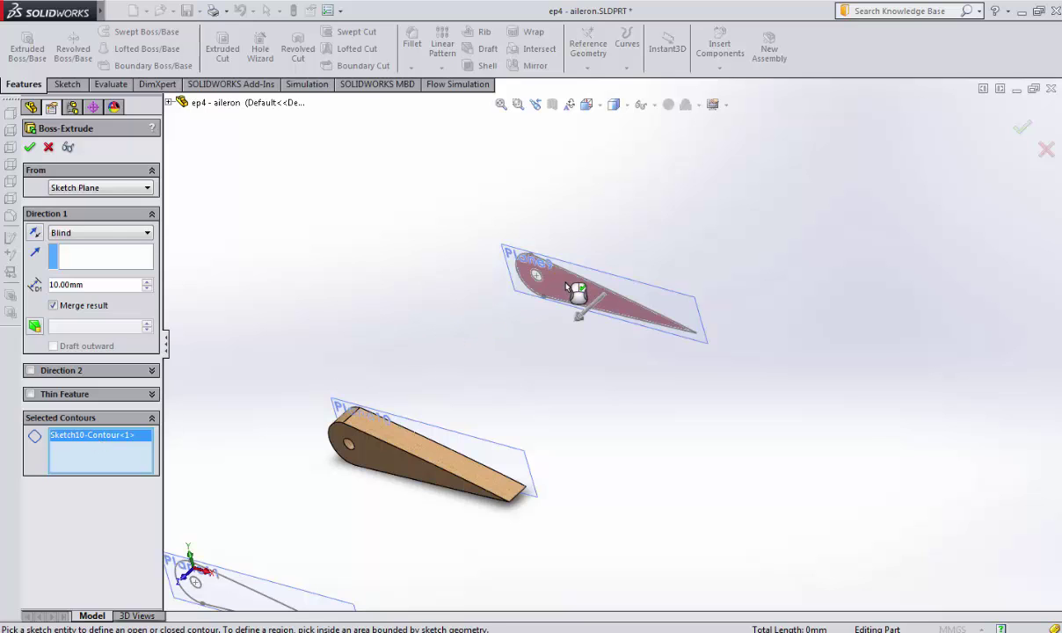
{"action": "left_click", "coordinate": [566, 281]}
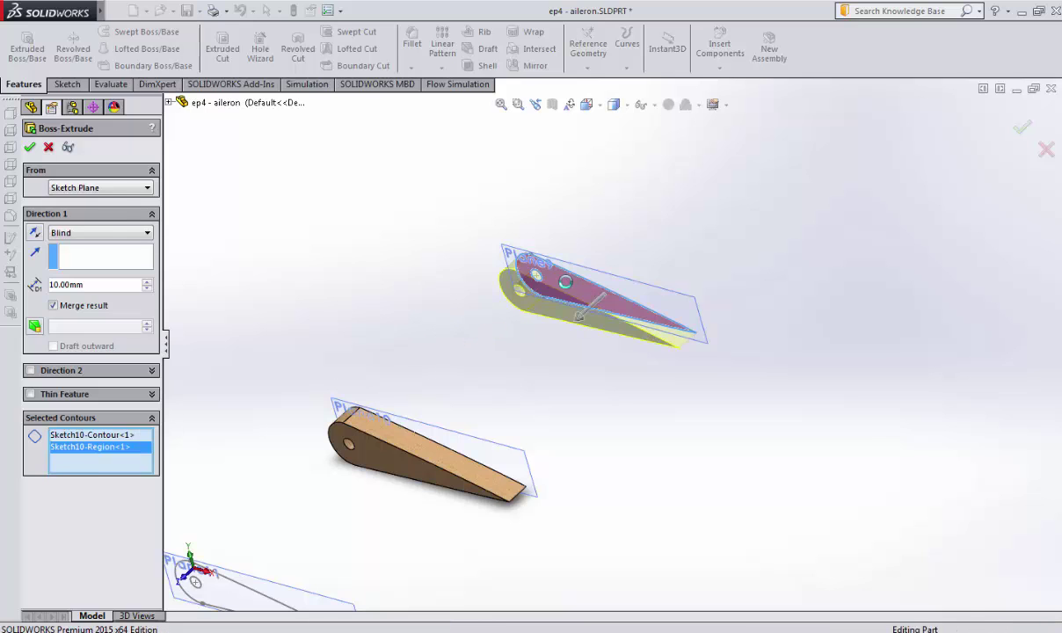
{"action": "key", "text": "Return"}
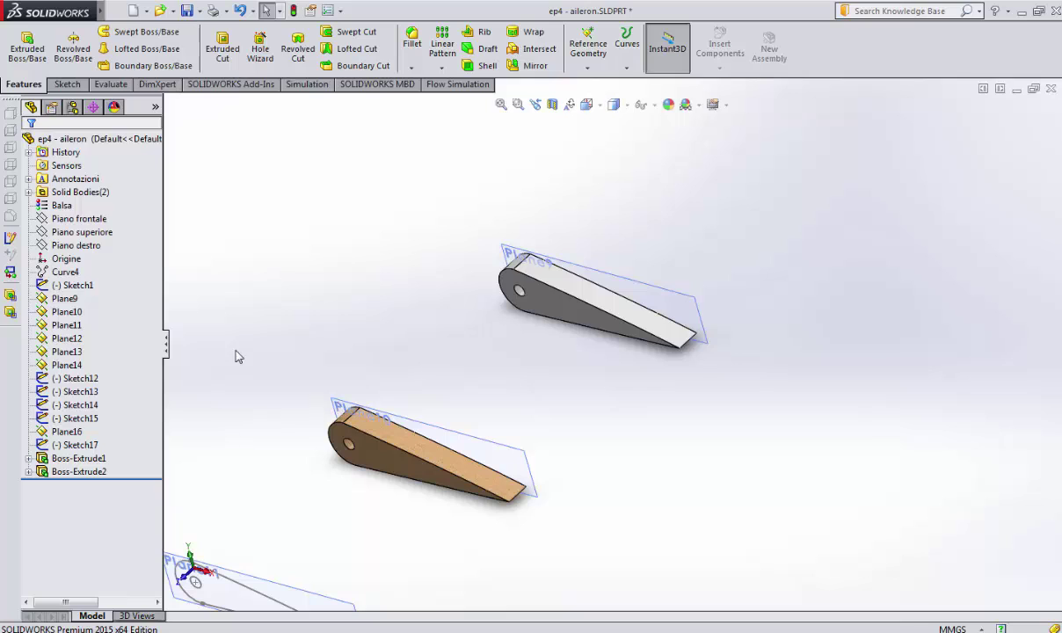
Step: Inspect the polished beech 2d appearance on Boss-Extrude1 and Boss-Extrude2
{"action": "left_click", "coordinate": [113, 106]}
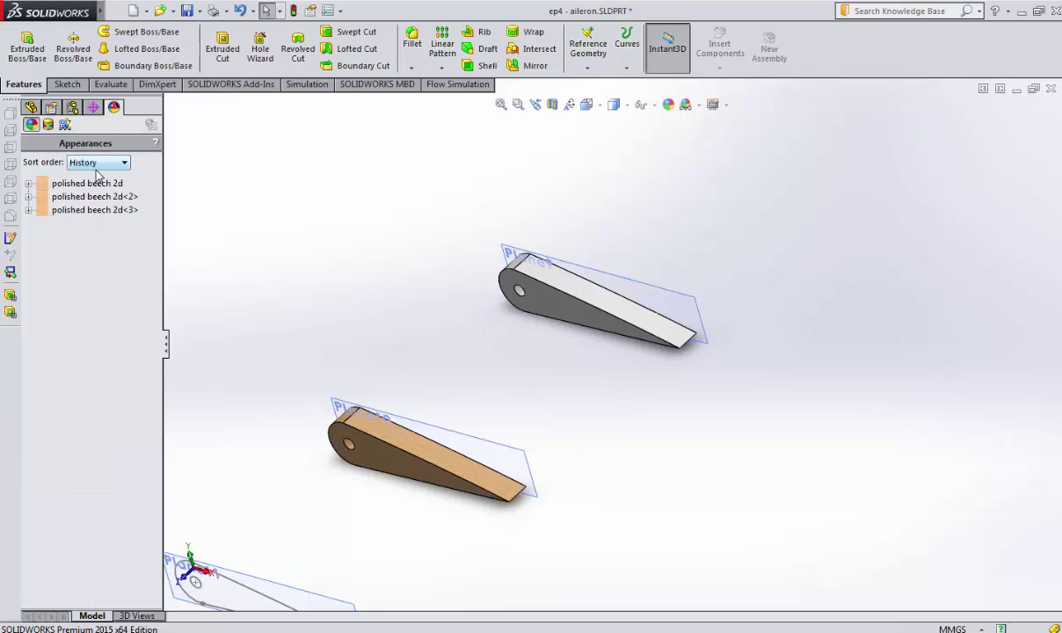
{"action": "left_click", "coordinate": [88, 211]}
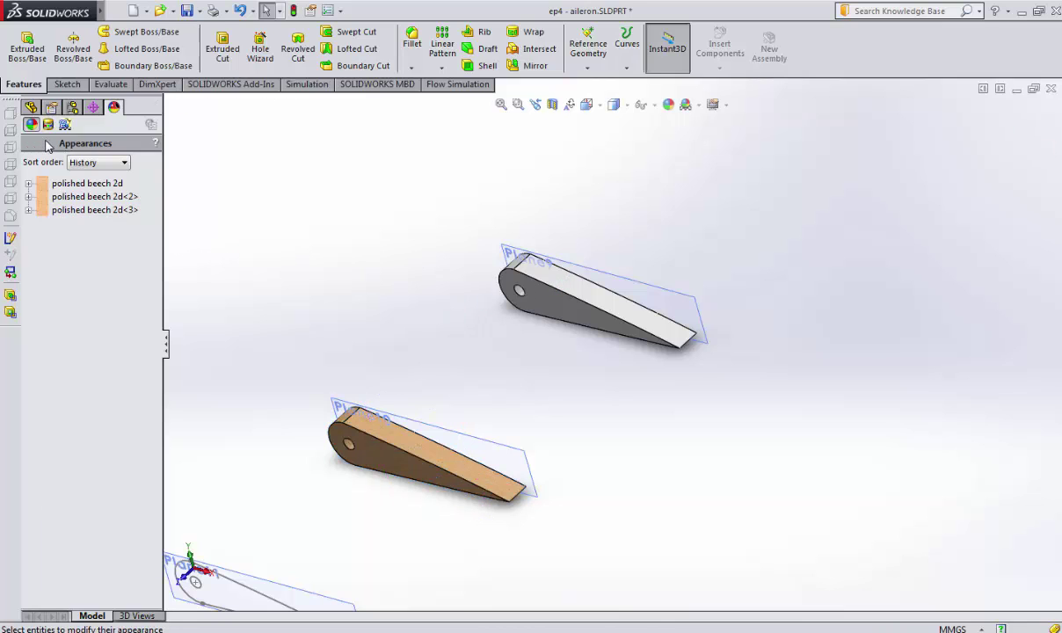
{"action": "left_click", "coordinate": [31, 106]}
{"action": "left_click", "coordinate": [63, 474]}
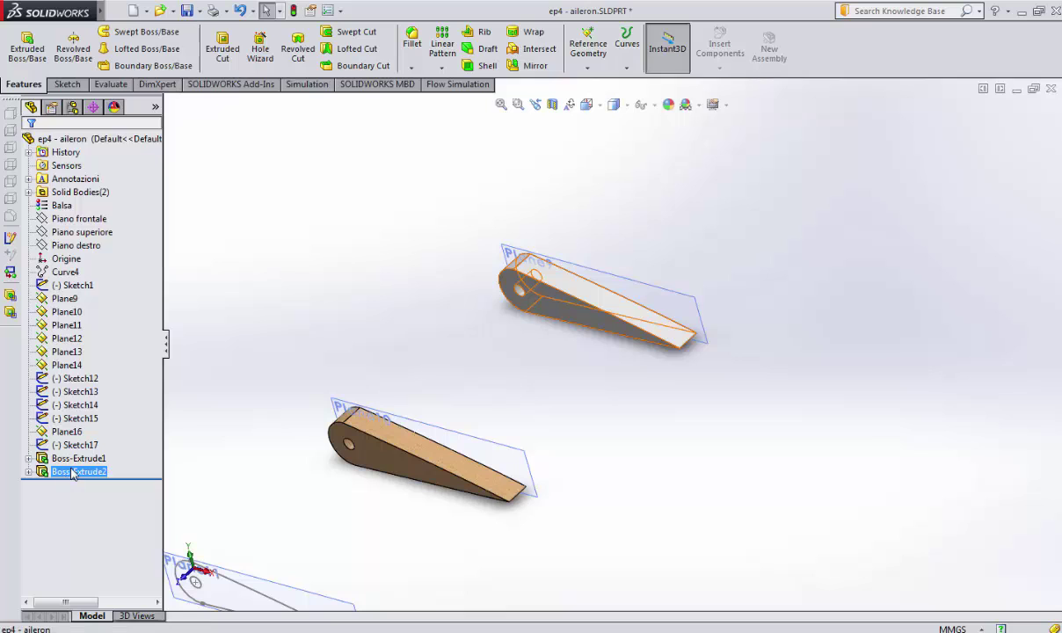
{"action": "left_click", "coordinate": [76, 458], "text": "ctrl"}
{"action": "left_click", "coordinate": [140, 445]}
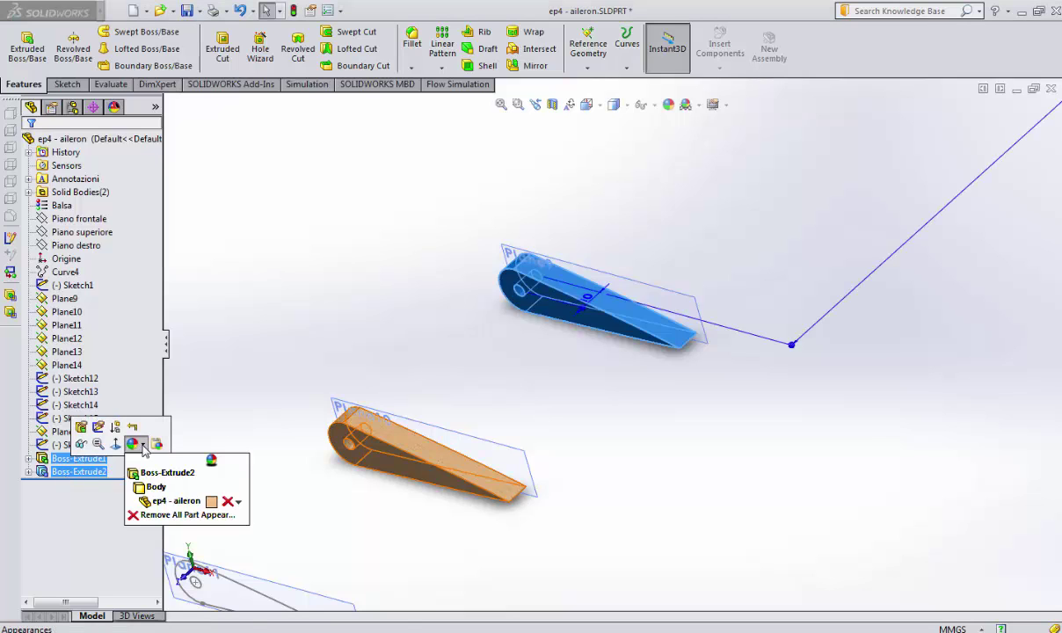
{"action": "left_click", "coordinate": [212, 505]}
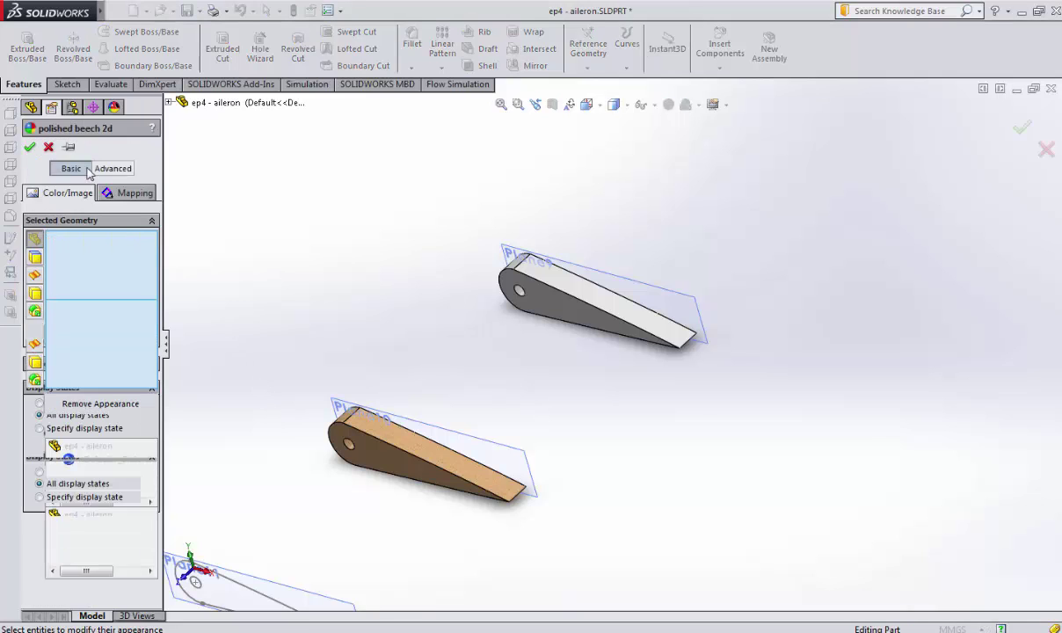
{"action": "left_click", "coordinate": [29, 146]}
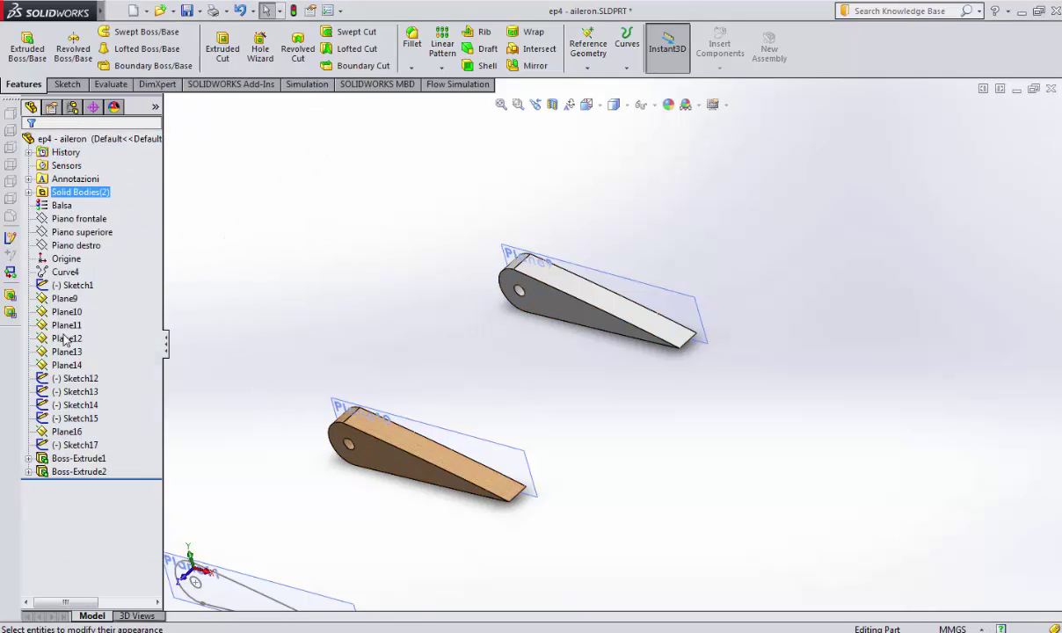
{"action": "right_click", "coordinate": [62, 206]}
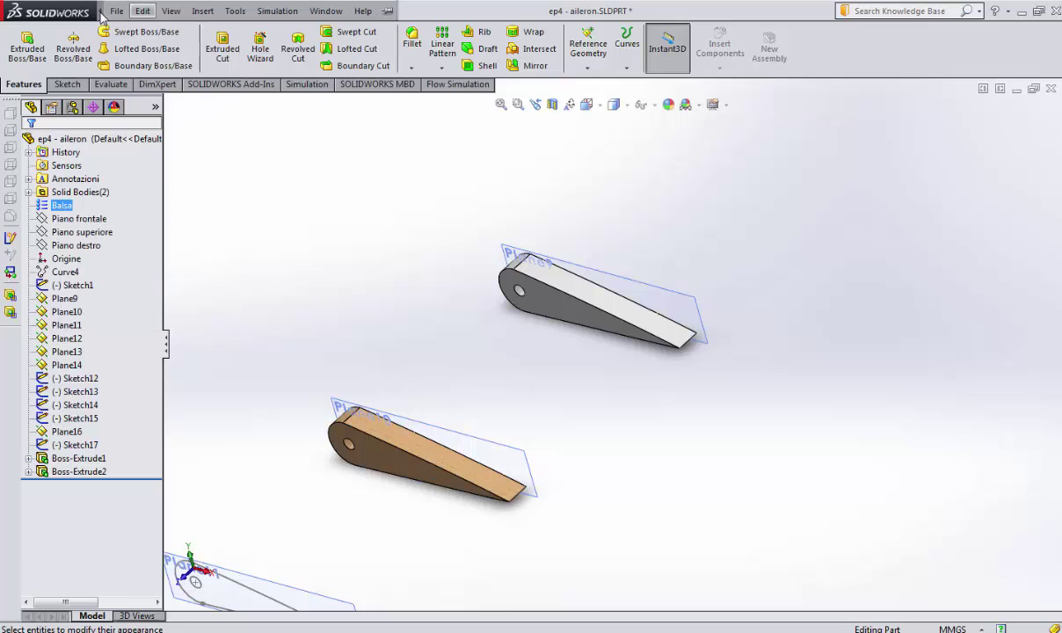
Step: Reopen the Appearances Task Pane and drag polished beech 2d onto Boss-Extrude2
{"action": "left_click", "coordinate": [171, 11]}
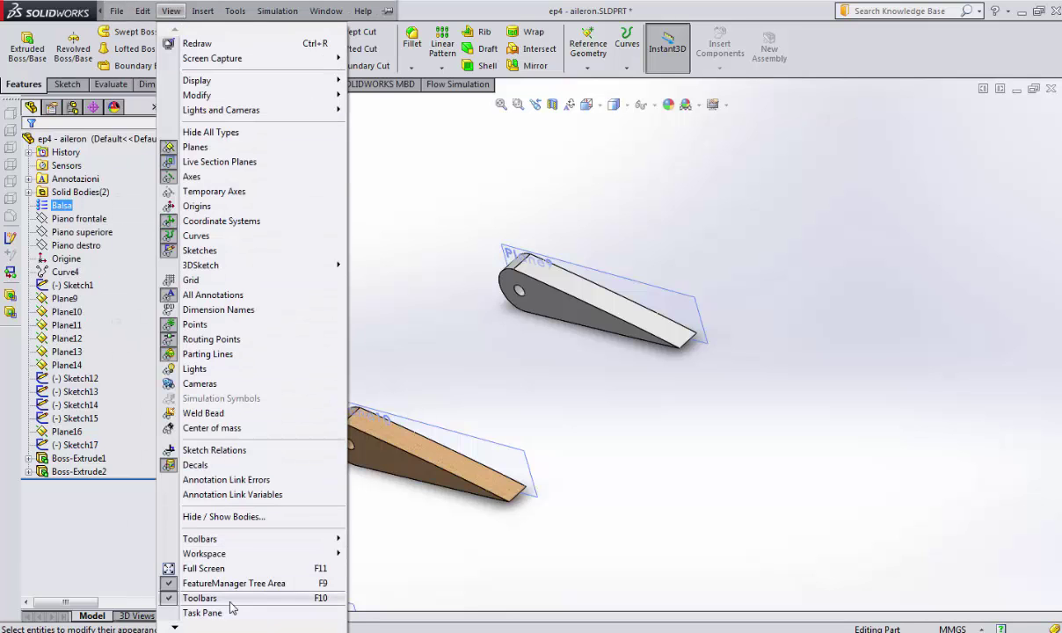
{"action": "left_click", "coordinate": [220, 613]}
{"action": "left_click", "coordinate": [114, 107]}
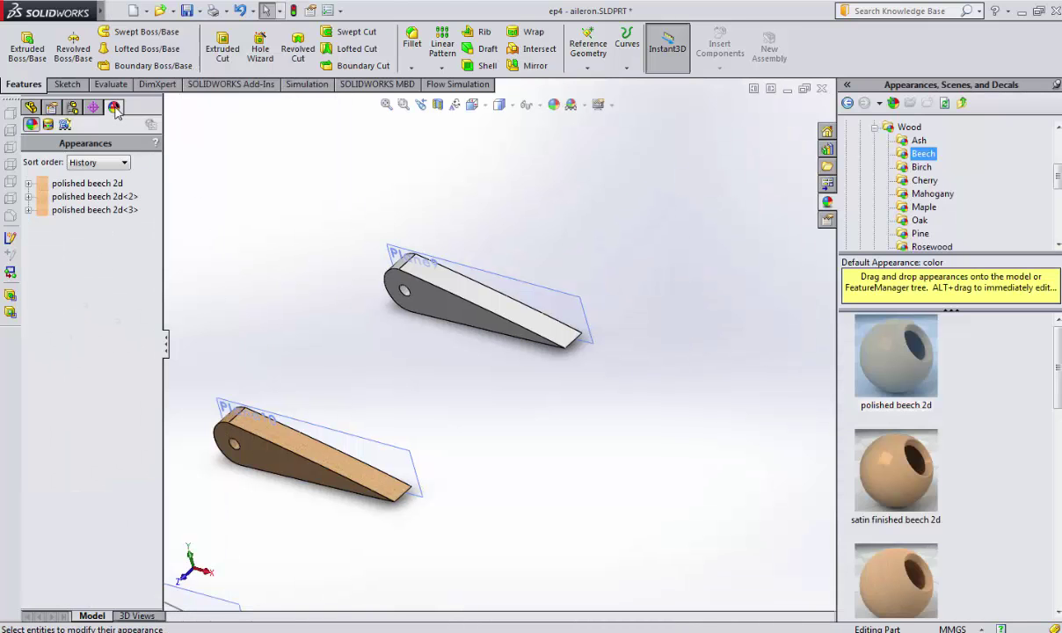
{"action": "left_click", "coordinate": [31, 108]}
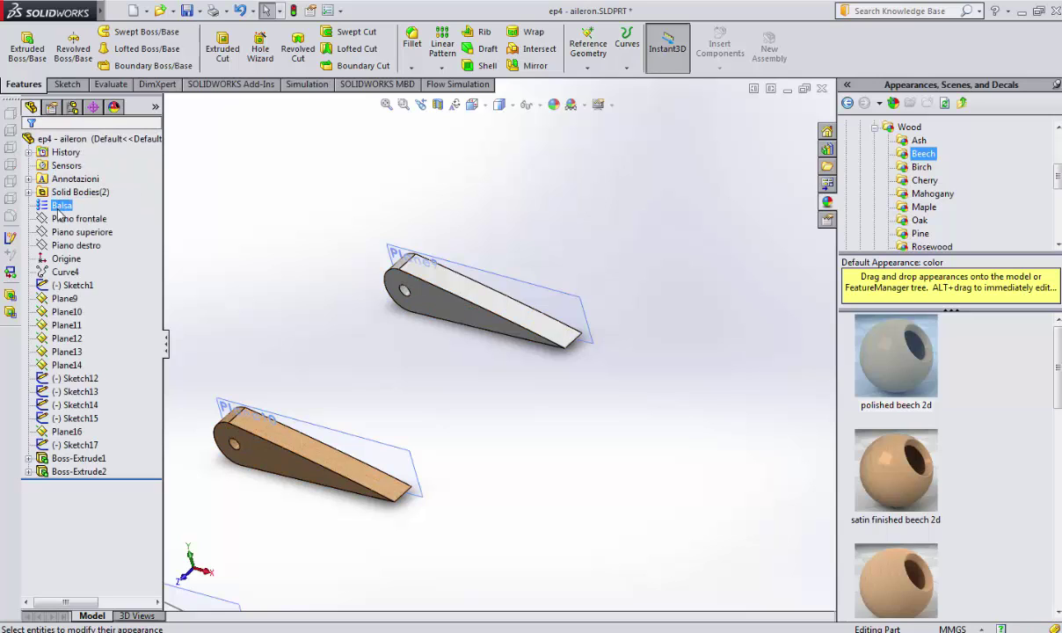
{"action": "left_click", "coordinate": [907, 364]}
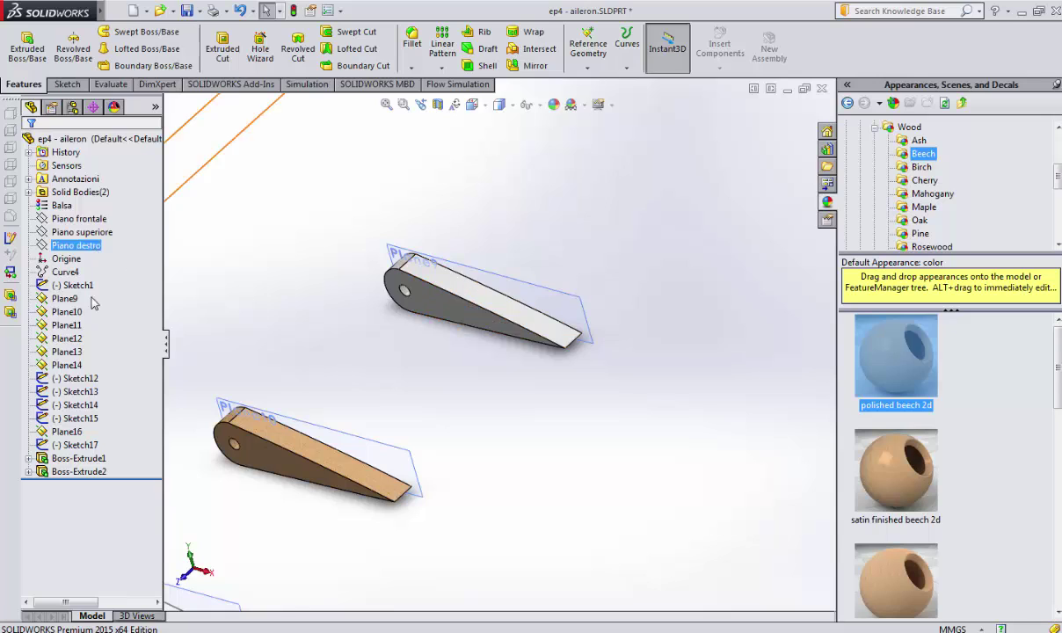
{"action": "left_click_drag", "start_coordinate": [566, 359], "coordinate": [79, 472]}
{"action": "left_click", "coordinate": [888, 368]}
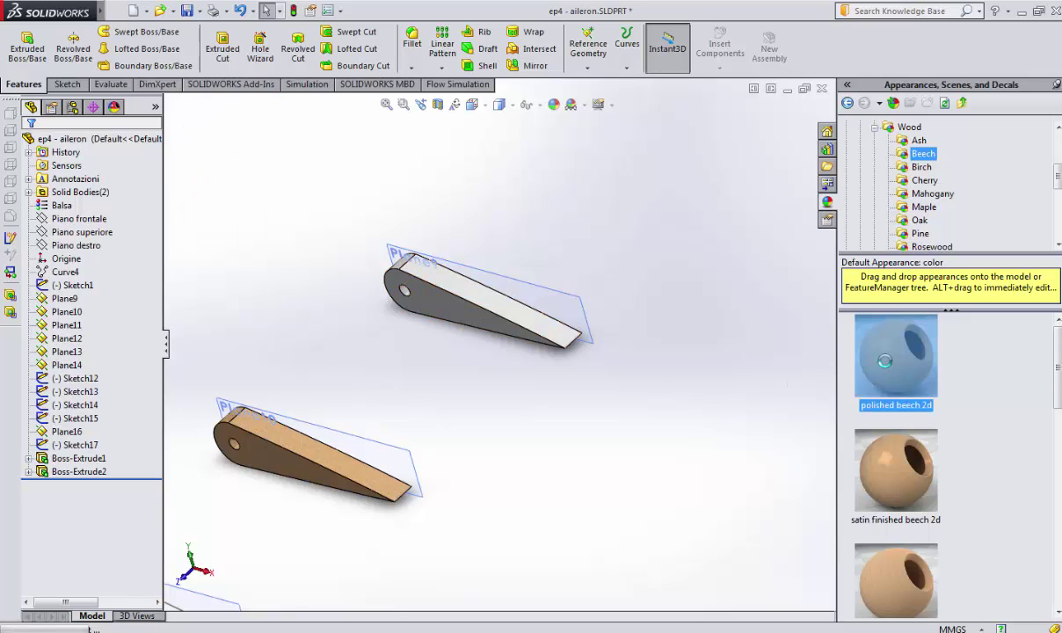
{"action": "left_click", "coordinate": [912, 482]}
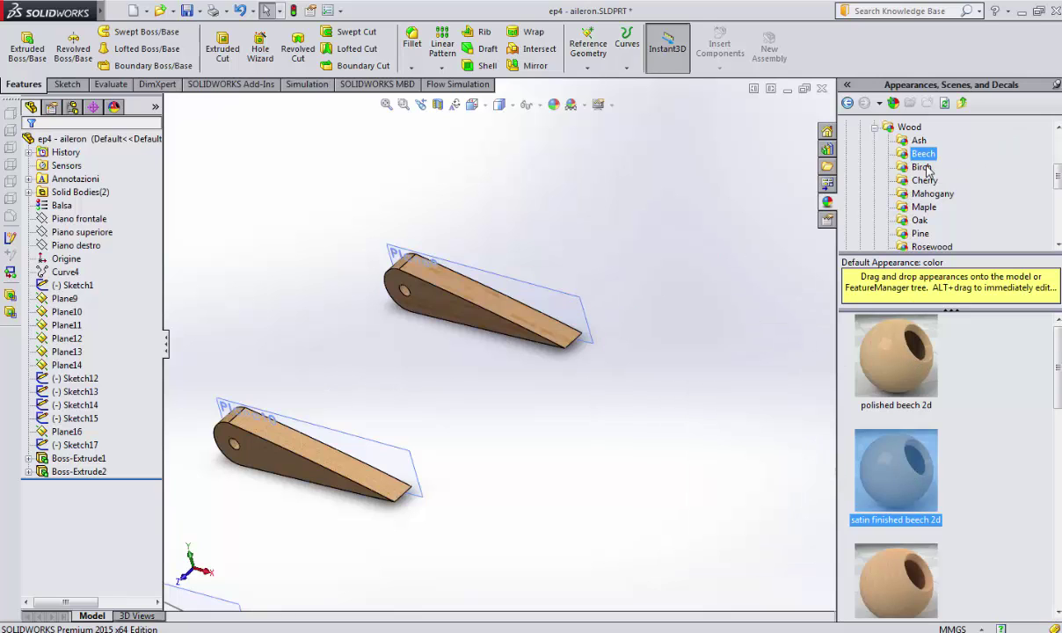
Step: Return to the Beech wood folder and drag polished beech onto both rib bodies
{"action": "left_click", "coordinate": [922, 167]}
{"action": "left_click", "coordinate": [919, 140]}
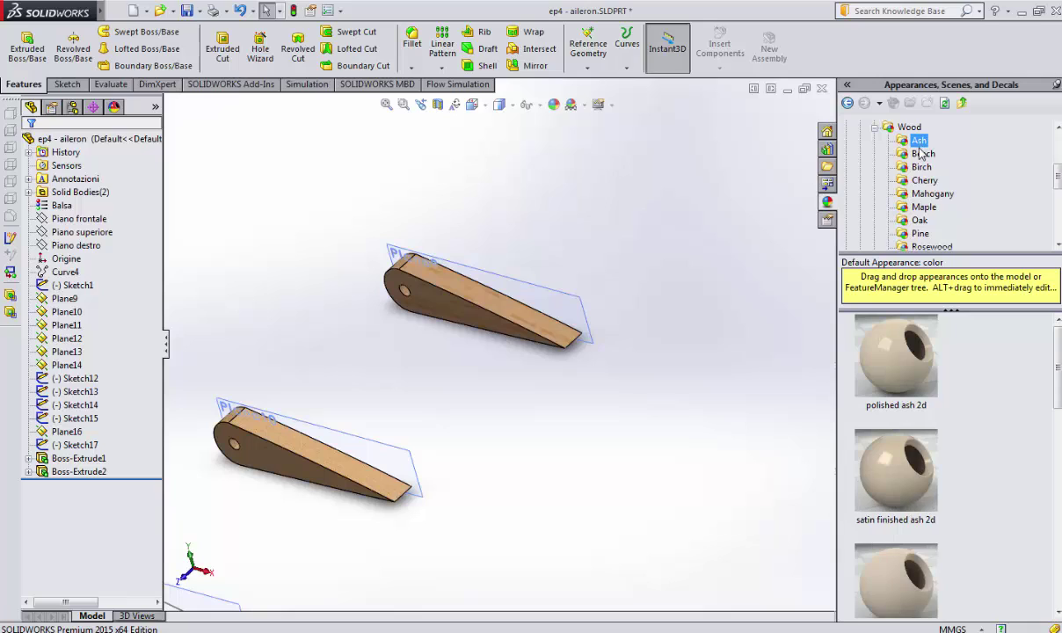
{"action": "left_click", "coordinate": [924, 181]}
{"action": "left_click", "coordinate": [923, 167]}
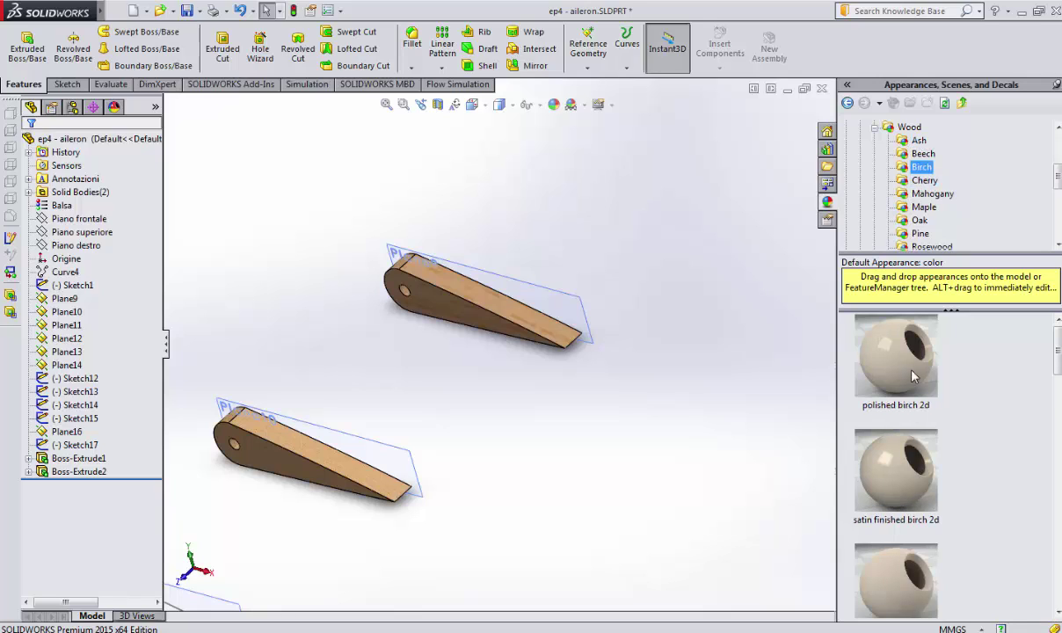
{"action": "left_click", "coordinate": [922, 154]}
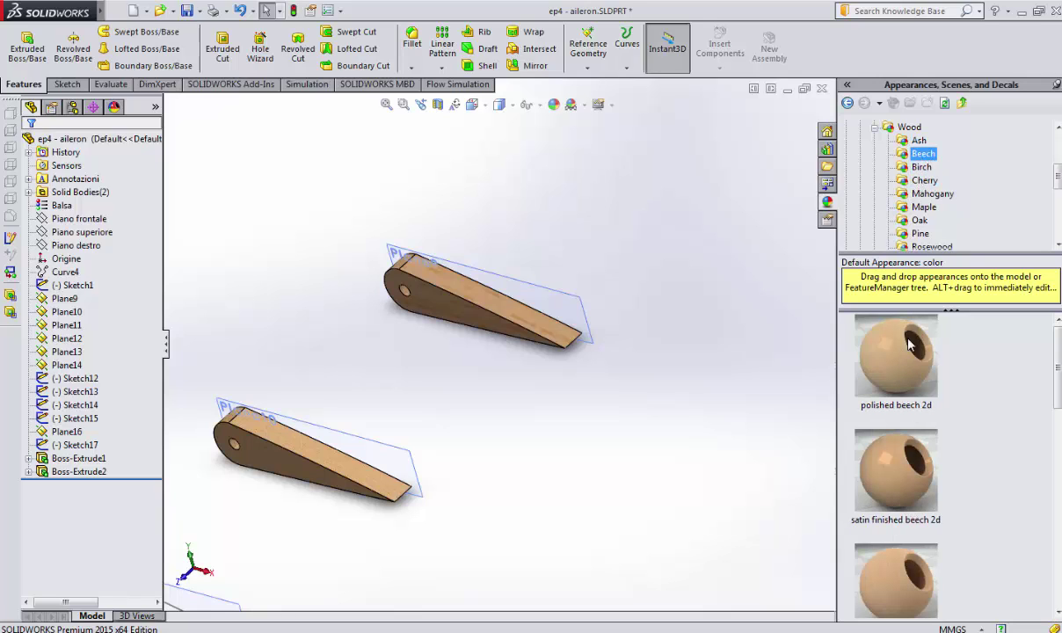
{"action": "left_click", "coordinate": [910, 345]}
{"action": "middle_click_drag", "start_coordinate": [545, 386], "coordinate": [442, 487]}
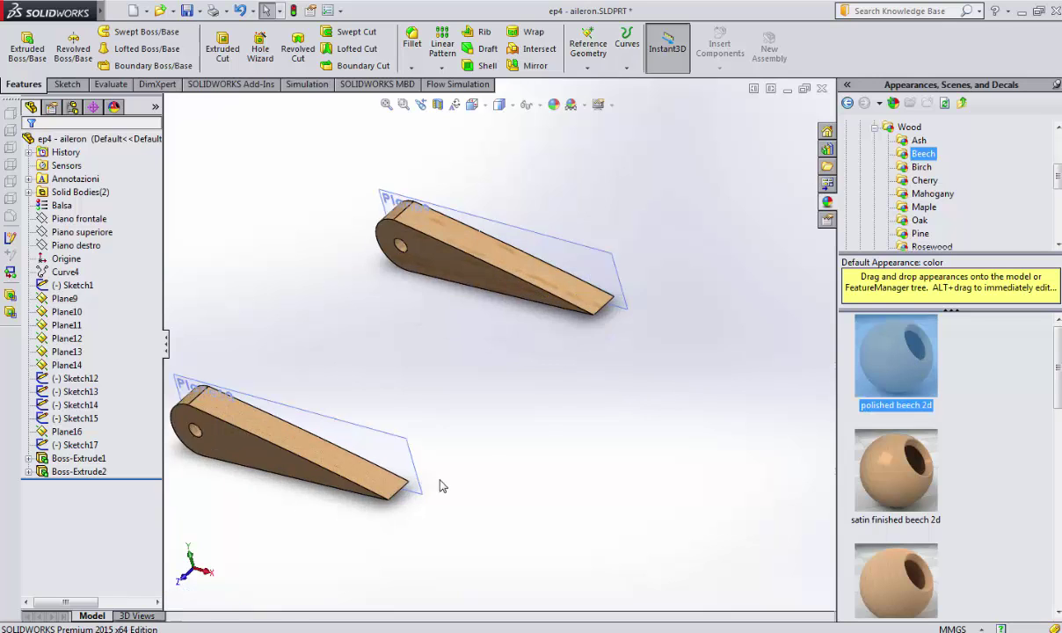
{"action": "scroll", "coordinate": [441, 487], "scroll_direction": "up", "scroll_amount": 5}
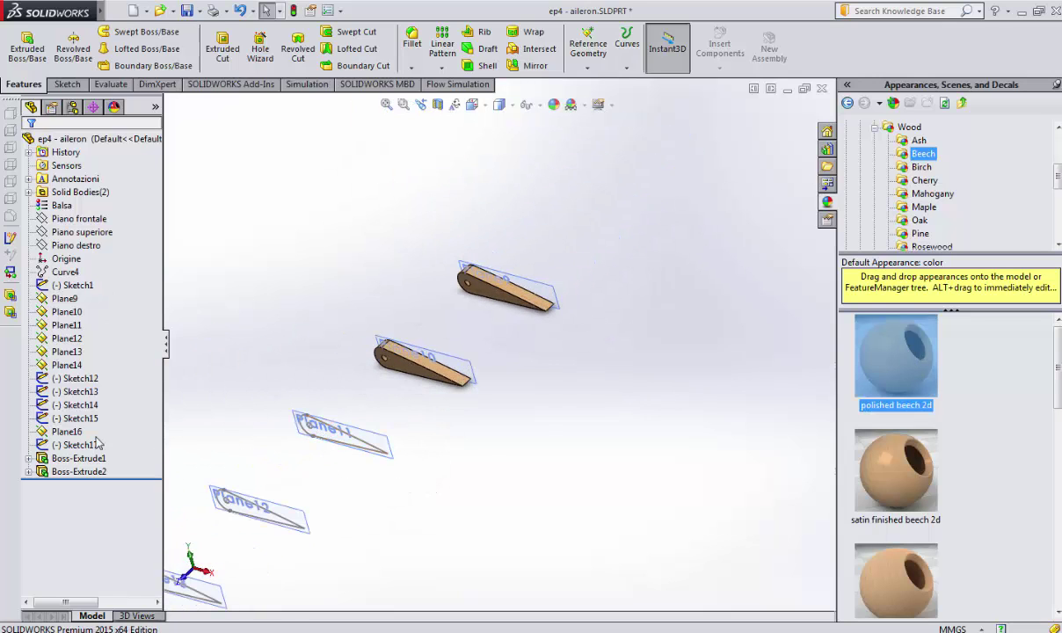
Step: Extrude Sketch12 on Plane11 into a third rib, then start Sketch13's extrusion as a thin feature
{"action": "left_click", "coordinate": [79, 378]}
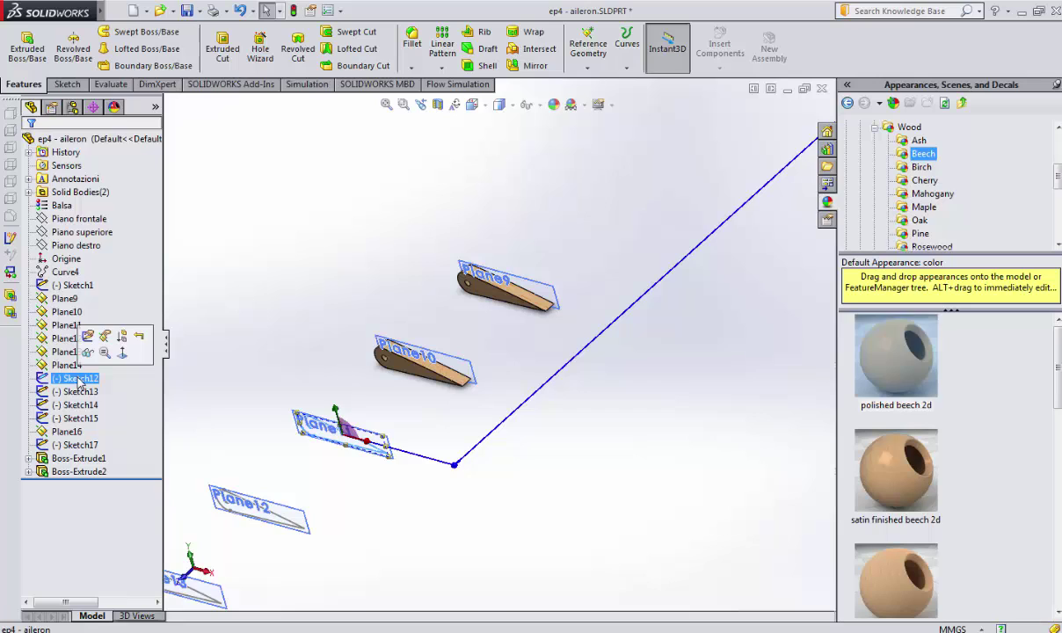
{"action": "left_click", "coordinate": [27, 49]}
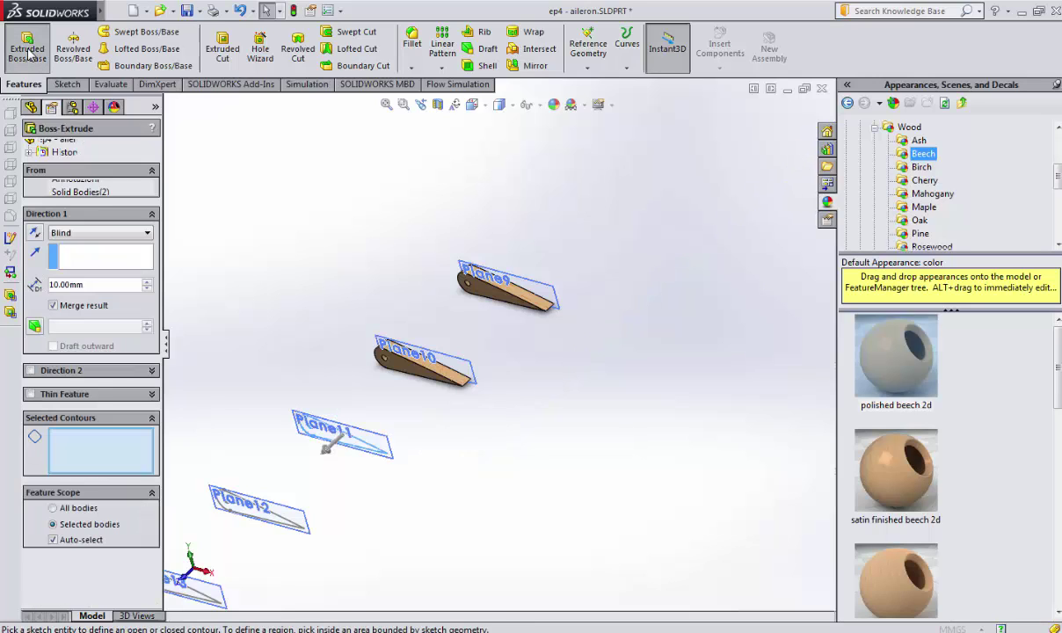
{"action": "left_click", "coordinate": [351, 443]}
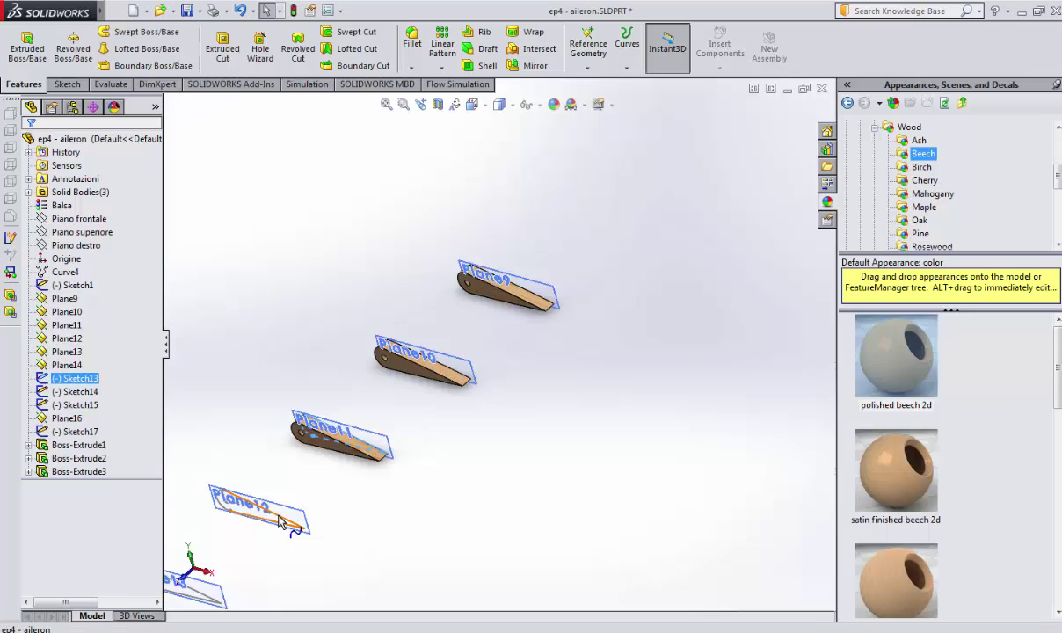
{"action": "key", "text": "Return"}
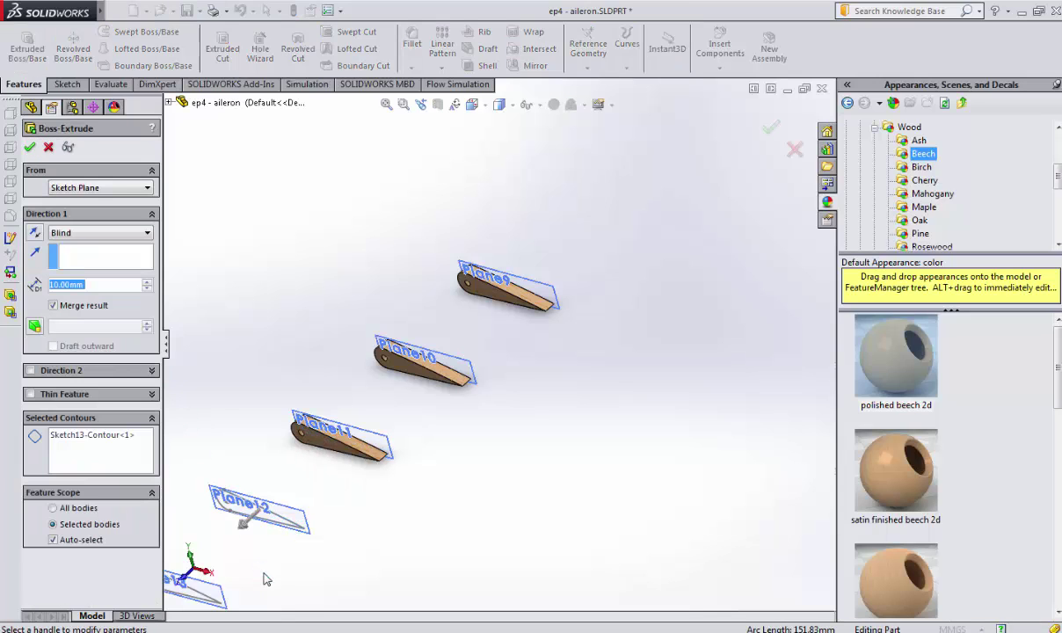
{"action": "left_click", "coordinate": [272, 523]}
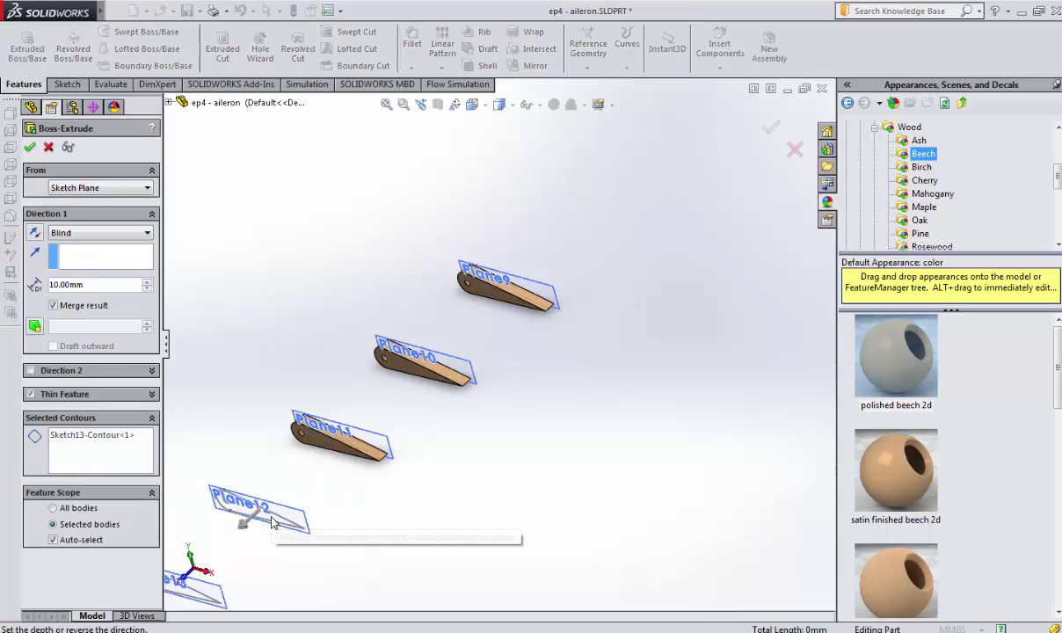
Step: Allow Ccleaner.exe as an AVG exception (Permetti) and close the alert (Chiudi)
{"action": "scroll", "coordinate": [275, 519], "scroll_direction": "down", "scroll_amount": 2}
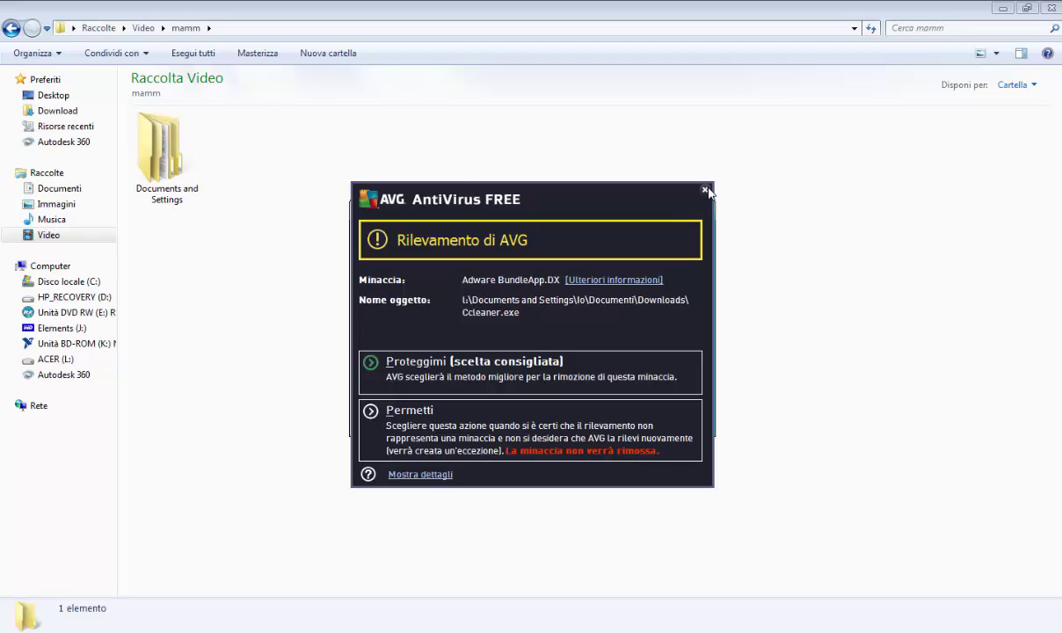
{"action": "left_click", "coordinate": [513, 437]}
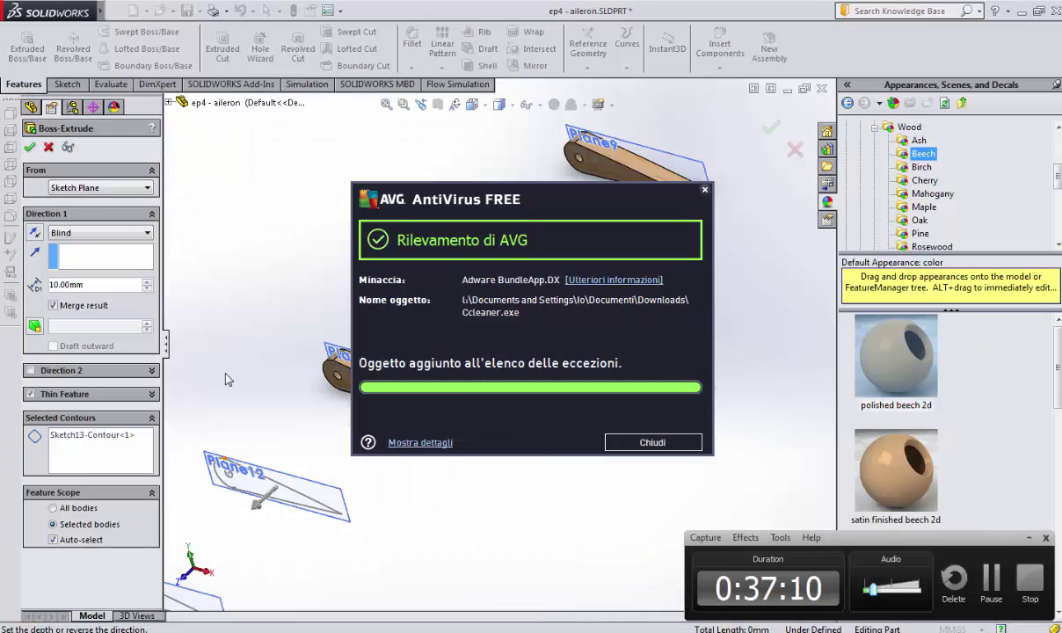
{"action": "left_click", "coordinate": [607, 442]}
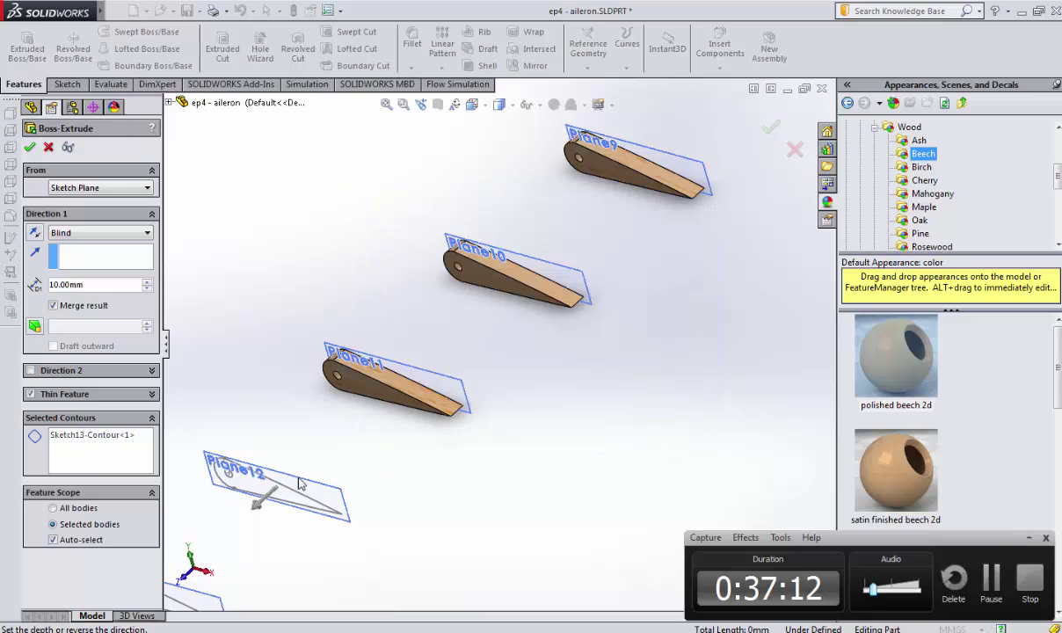
Step: Cancel the thin extrude and extrude Sketch13 on Plane12 as a solid airfoil rib
{"action": "left_click", "coordinate": [49, 147]}
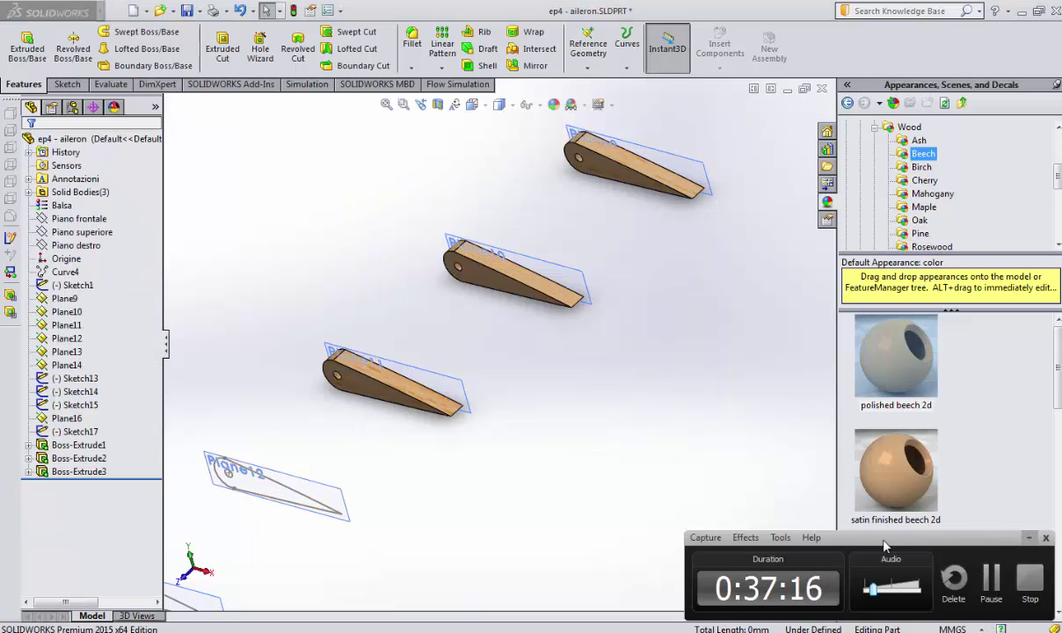
{"action": "left_click", "coordinate": [1028, 539]}
{"action": "double_click", "coordinate": [312, 500]}
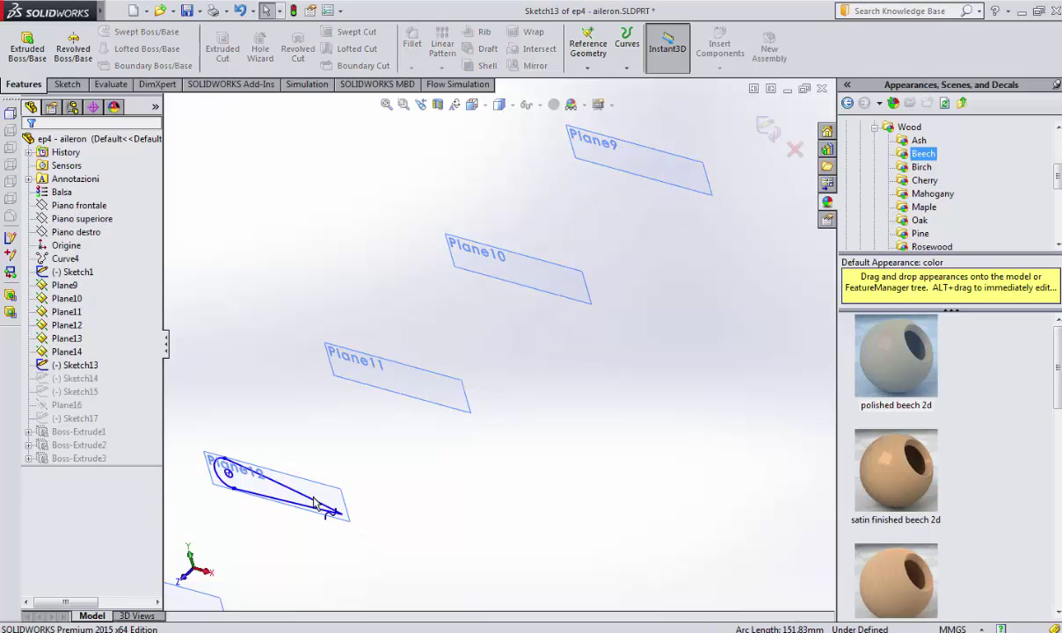
{"action": "left_click", "coordinate": [27, 48]}
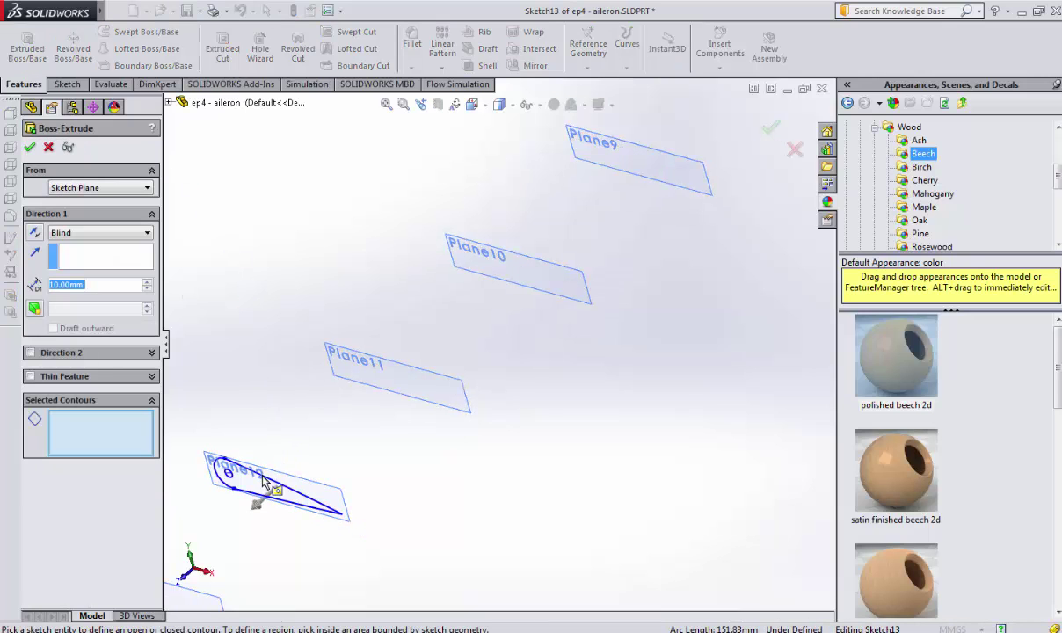
{"action": "left_click", "coordinate": [289, 498]}
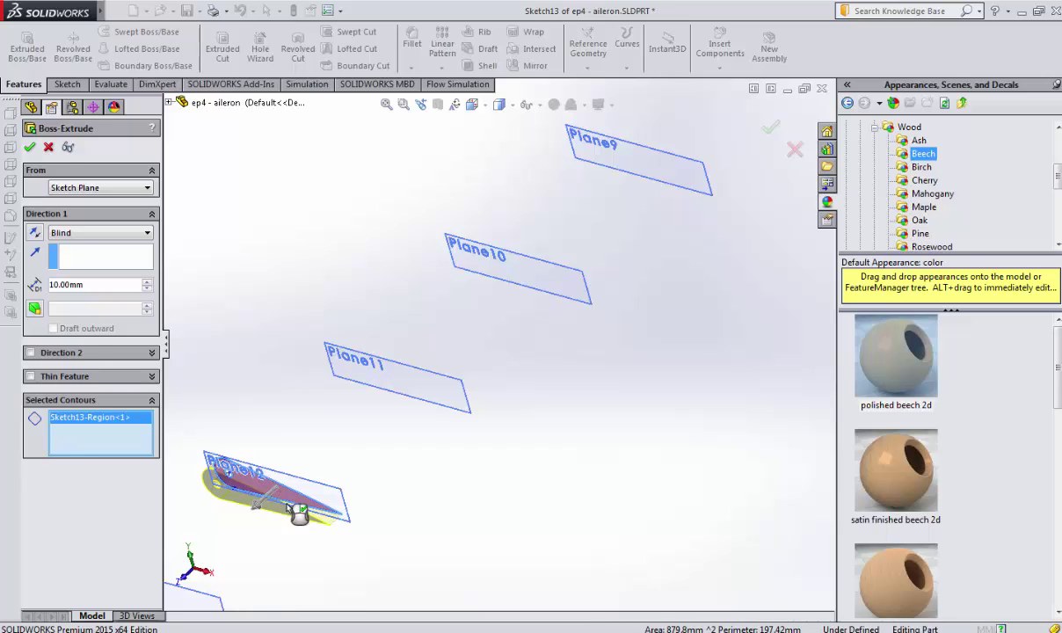
{"action": "key", "text": "Return"}
Step: Extrude the Sketch14 airfoil region on Plane13 into a rib
{"action": "scroll", "coordinate": [279, 550], "scroll_direction": "down", "scroll_amount": 2}
{"action": "scroll", "coordinate": [341, 524], "scroll_direction": "up", "scroll_amount": 2}
{"action": "scroll", "coordinate": [341, 525], "scroll_direction": "down", "scroll_amount": 2}
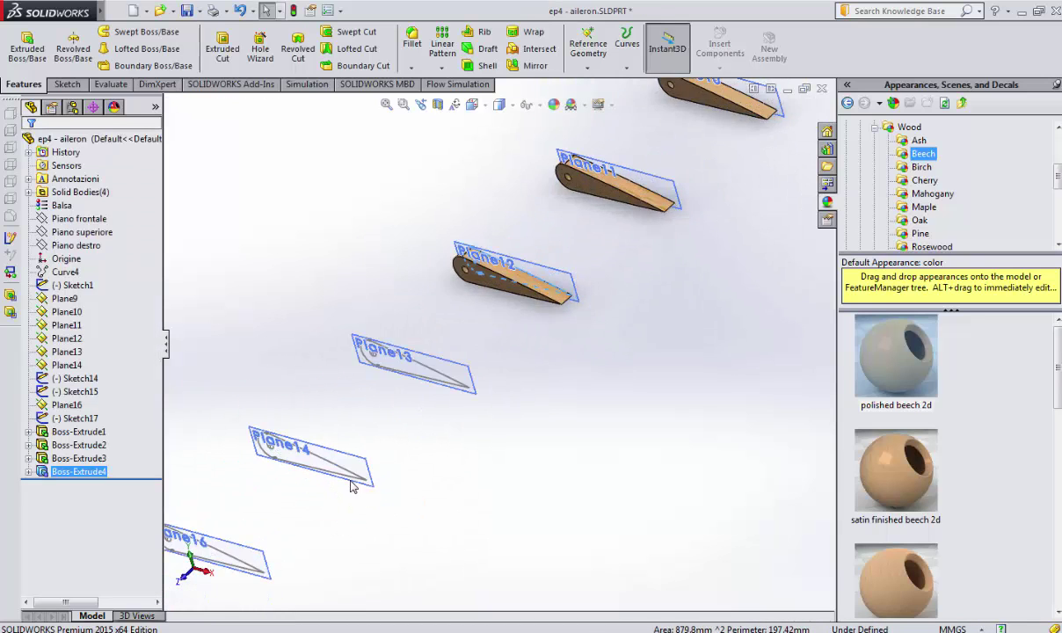
{"action": "scroll", "coordinate": [337, 433], "scroll_direction": "down", "scroll_amount": 2}
{"action": "double_click", "coordinate": [470, 305]}
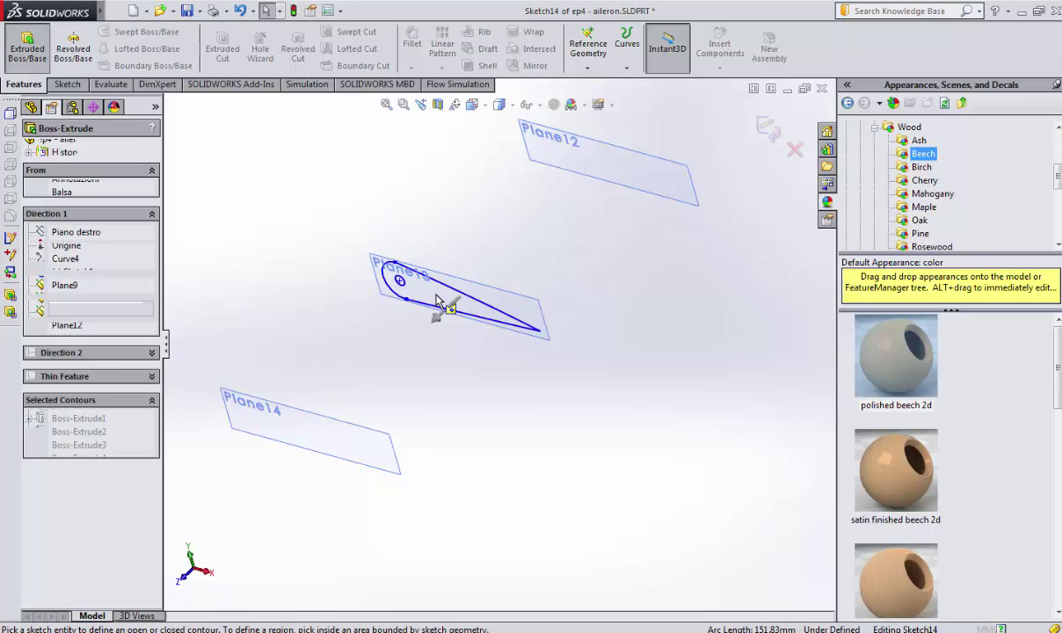
{"action": "left_click", "coordinate": [466, 305]}
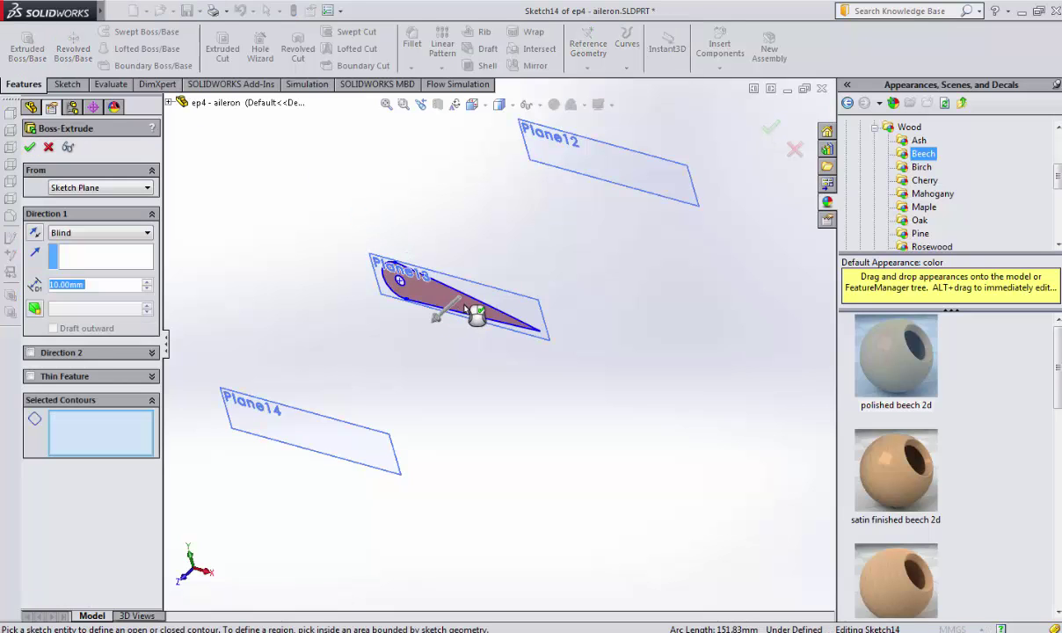
{"action": "right_click", "coordinate": [327, 413]}
Step: Extrude the Sketch15 airfoil region on Plane14 into a rib and fit the view
{"action": "left_click", "coordinate": [334, 444]}
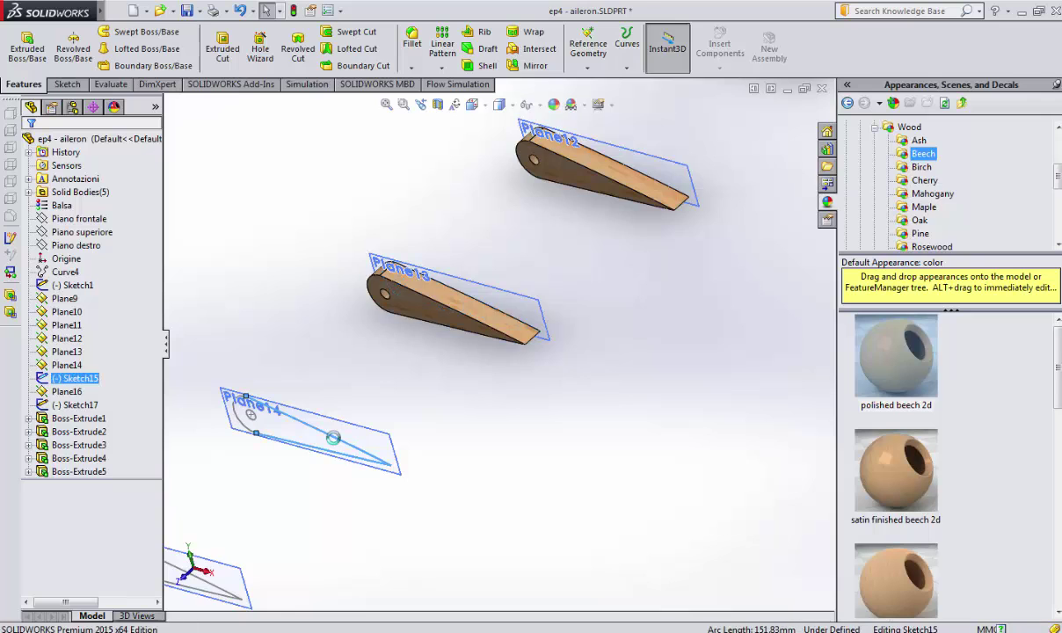
{"action": "left_click", "coordinate": [324, 462]}
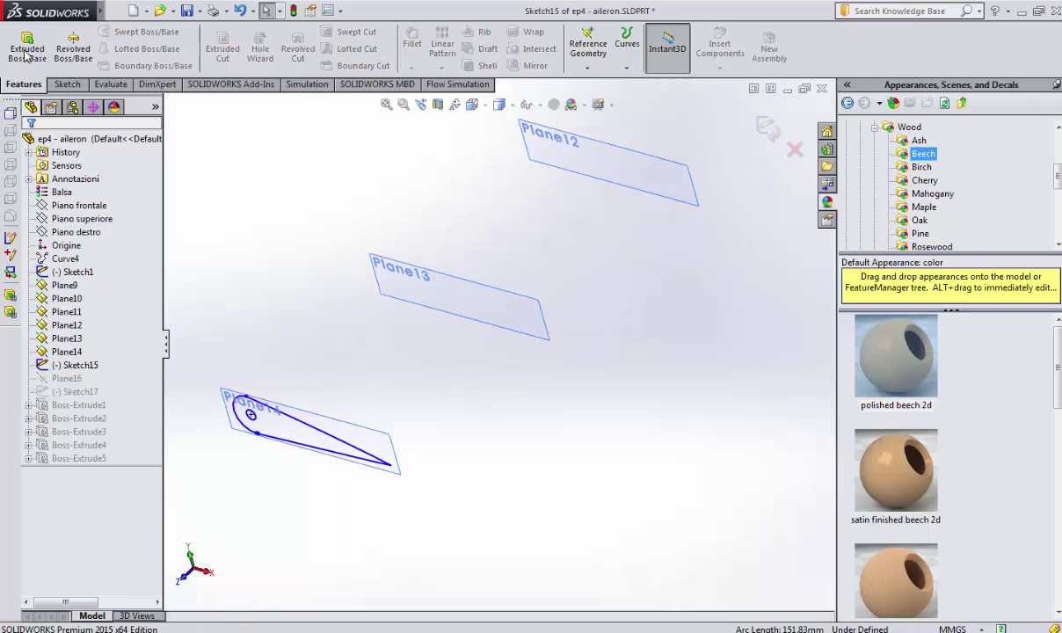
{"action": "left_click", "coordinate": [338, 447]}
{"action": "key", "text": "Return"}
{"action": "key", "text": "f"}
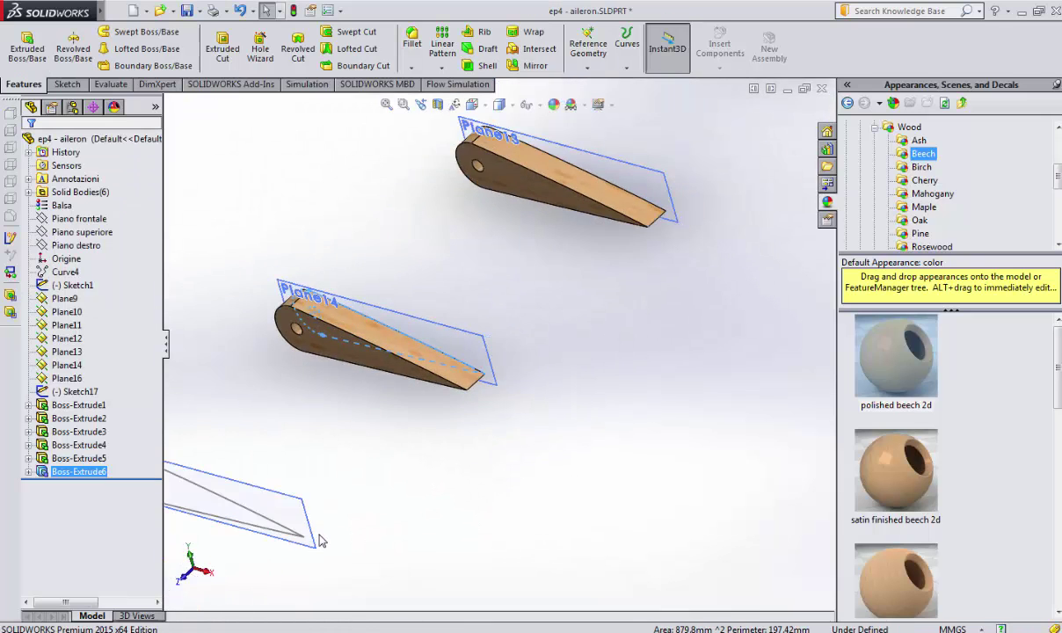
Step: Extrude Sketch17 on Plane16 as the seventh and final rib
{"action": "scroll", "coordinate": [418, 409], "scroll_direction": "down", "scroll_amount": 5}
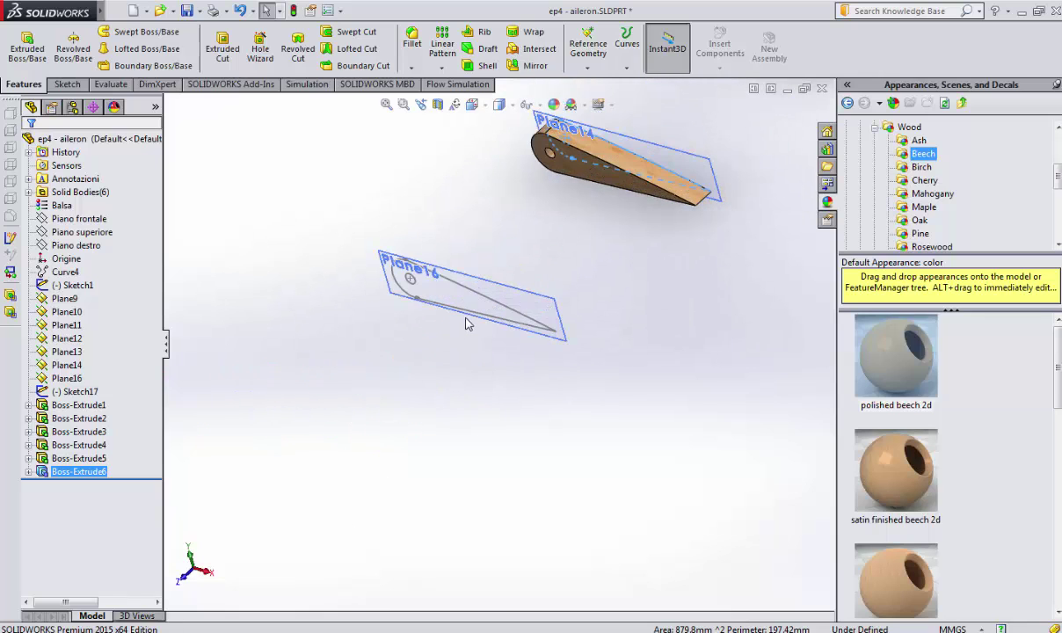
{"action": "left_click", "coordinate": [471, 305]}
{"action": "double_click", "coordinate": [473, 299]}
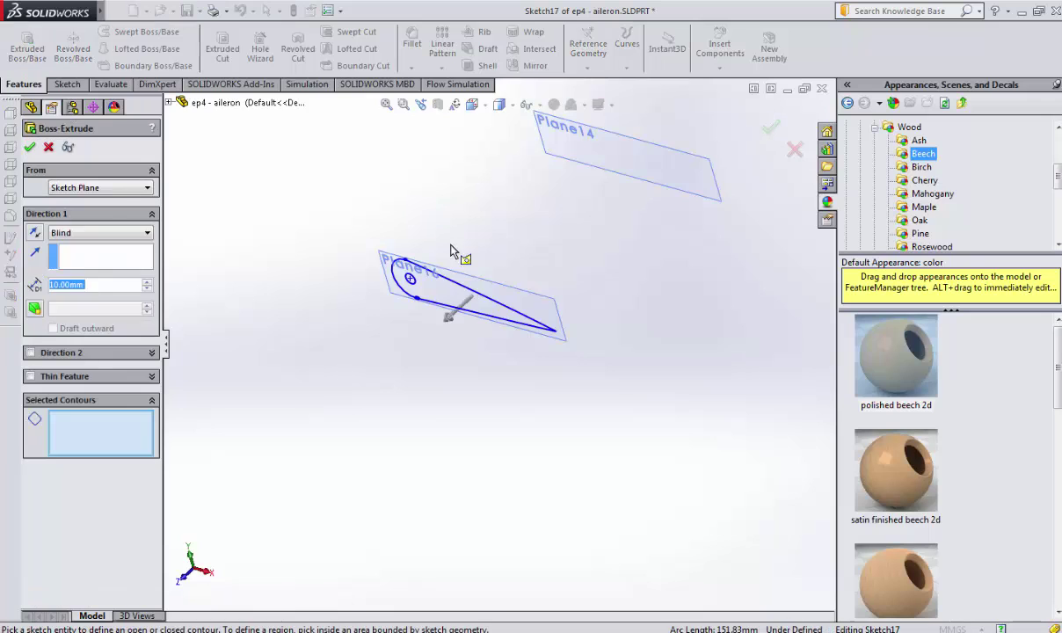
{"action": "left_click", "coordinate": [475, 305]}
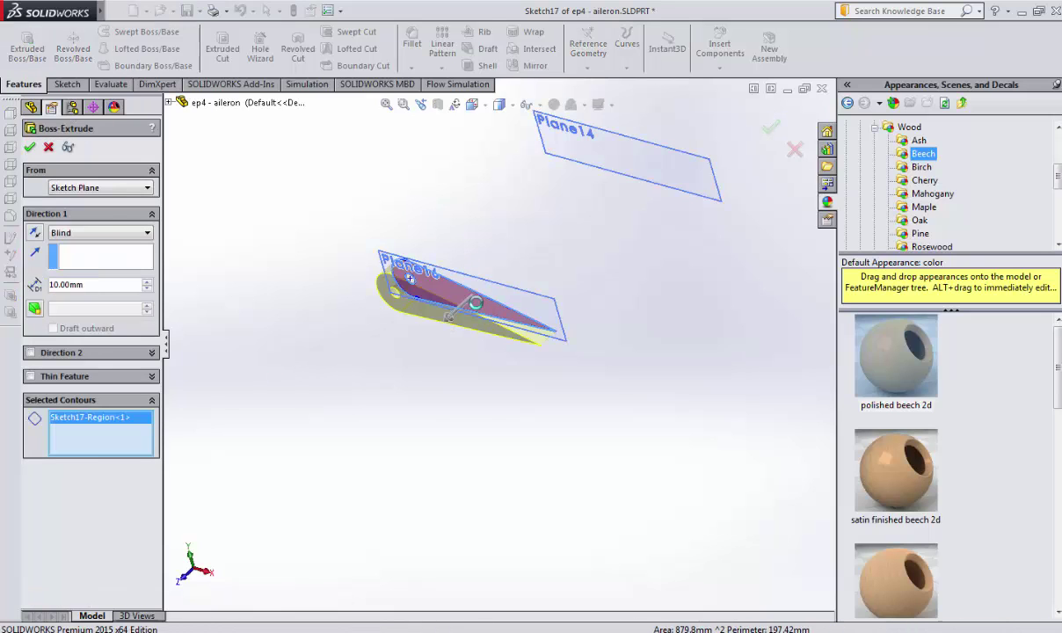
{"action": "key", "text": "Return"}
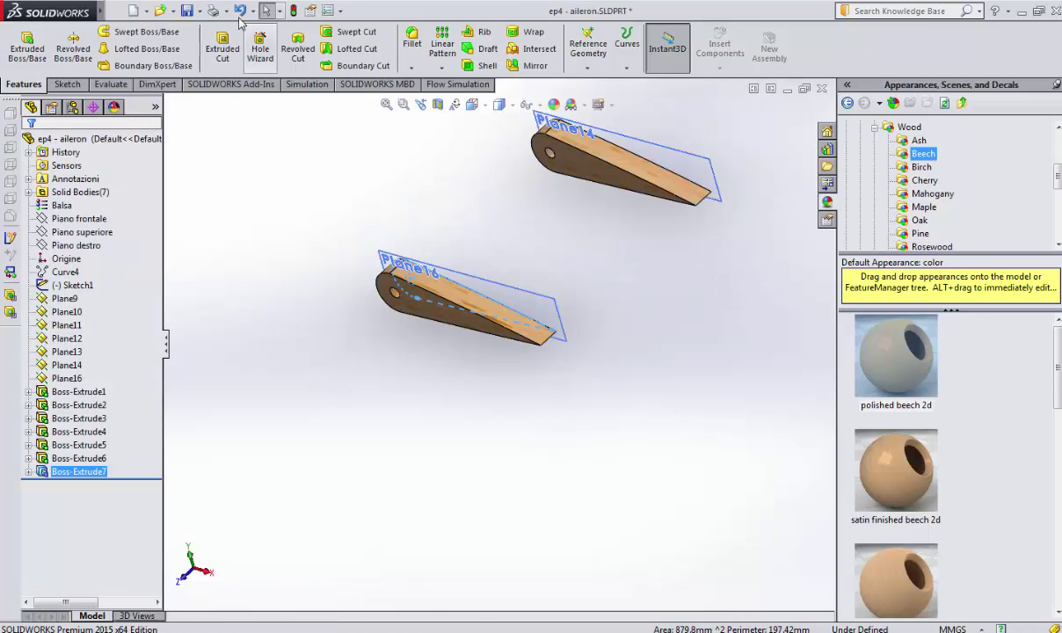
Step: Save the aileron part and hide the Task Pane to enlarge the model area
{"action": "left_click", "coordinate": [192, 11]}
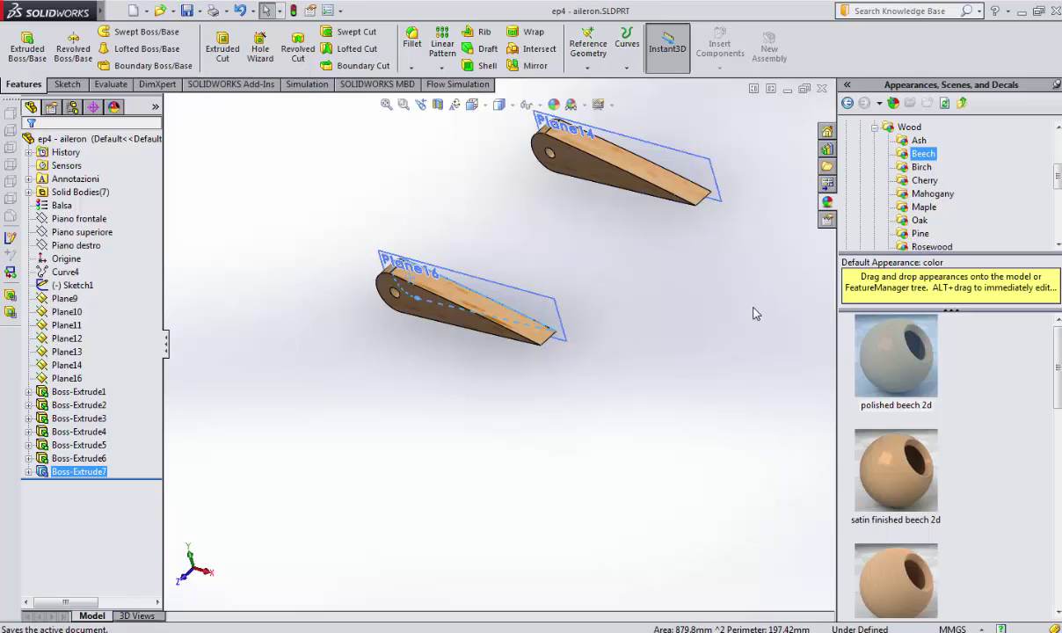
{"action": "key", "text": "f"}
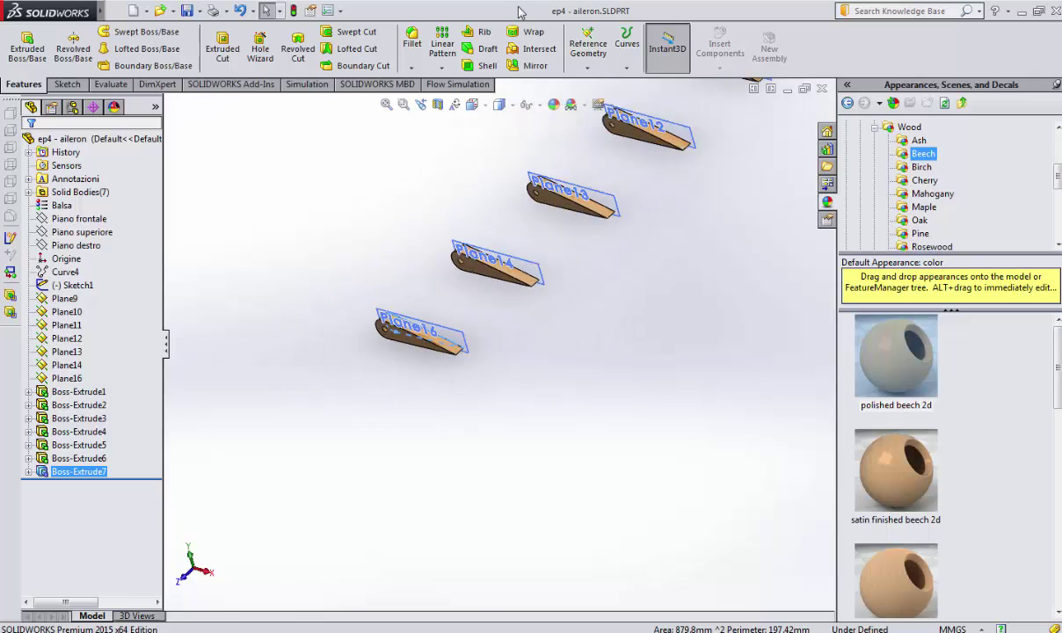
{"action": "left_click", "coordinate": [171, 11]}
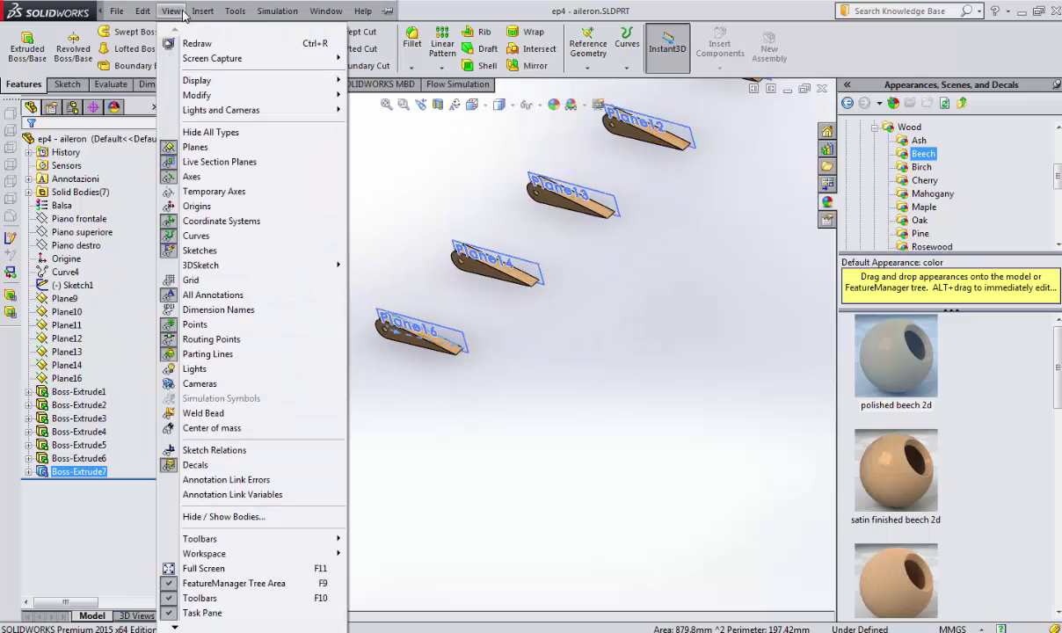
{"action": "left_click", "coordinate": [245, 612]}
Step: Zoom and orbit the model, then snap to a view showing the seven airfoil profiles face-on
{"action": "scroll", "coordinate": [741, 308], "scroll_direction": "up", "scroll_amount": 3}
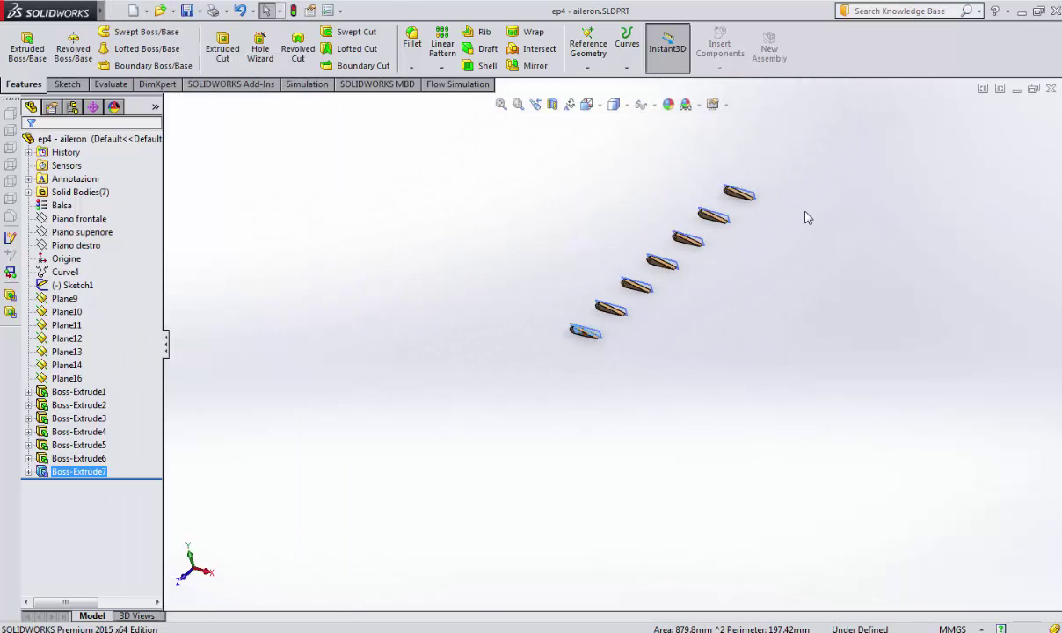
{"action": "scroll", "coordinate": [806, 218], "scroll_direction": "up", "scroll_amount": 2}
{"action": "scroll", "coordinate": [671, 294], "scroll_direction": "down", "scroll_amount": 2}
{"action": "scroll", "coordinate": [531, 414], "scroll_direction": "down", "scroll_amount": 2}
{"action": "scroll", "coordinate": [531, 413], "scroll_direction": "down", "scroll_amount": 3}
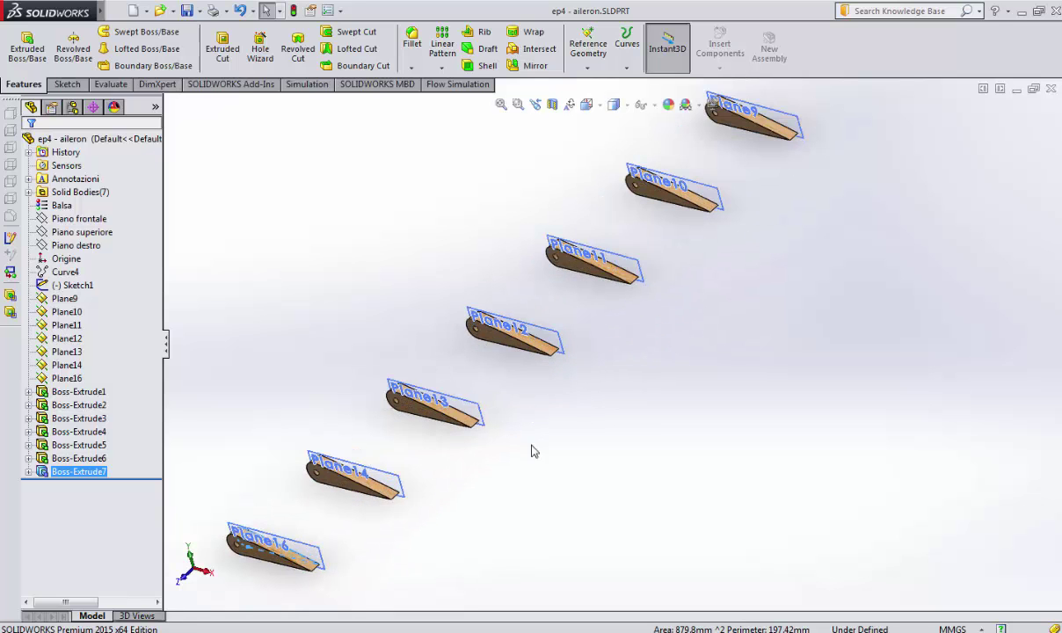
{"action": "scroll", "coordinate": [498, 499], "scroll_direction": "down", "scroll_amount": 2}
{"action": "mouse_move", "coordinate": [381, 490]}
{"action": "middle_mouse_down"}
{"action": "mouse_move", "coordinate": [432, 403]}
{"action": "mouse_move", "coordinate": [401, 427]}
{"action": "mouse_move", "coordinate": [405, 449]}
{"action": "mouse_move", "coordinate": [416, 448]}
{"action": "mouse_move", "coordinate": [403, 434]}
{"action": "mouse_move", "coordinate": [506, 453]}
{"action": "middle_mouse_up"}
{"action": "scroll", "coordinate": [506, 453], "scroll_direction": "up", "scroll_amount": 3}
{"action": "key", "text": "ctrl+7"}
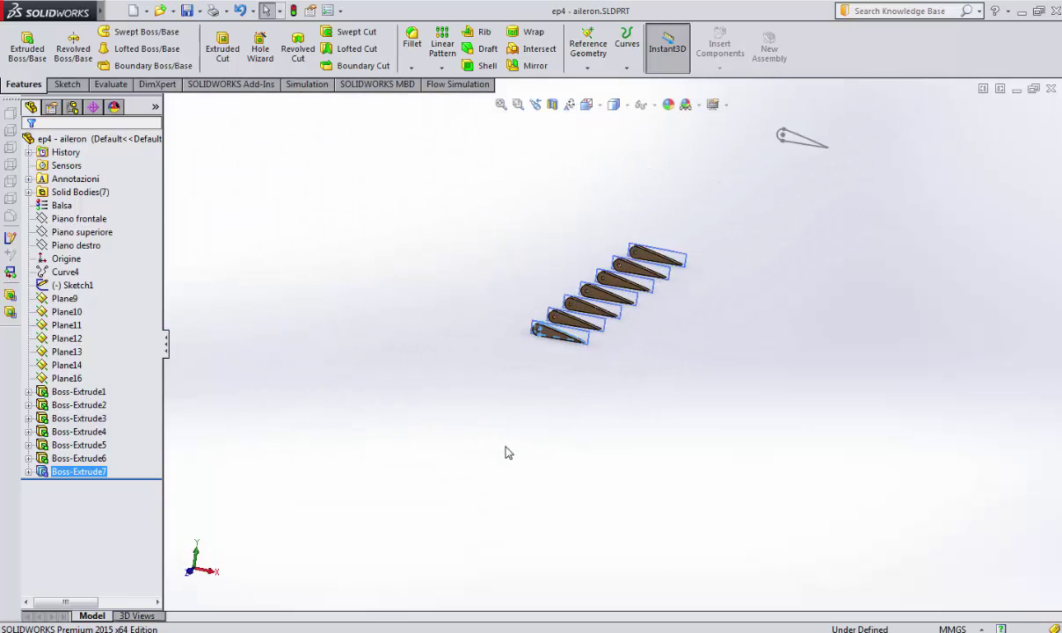